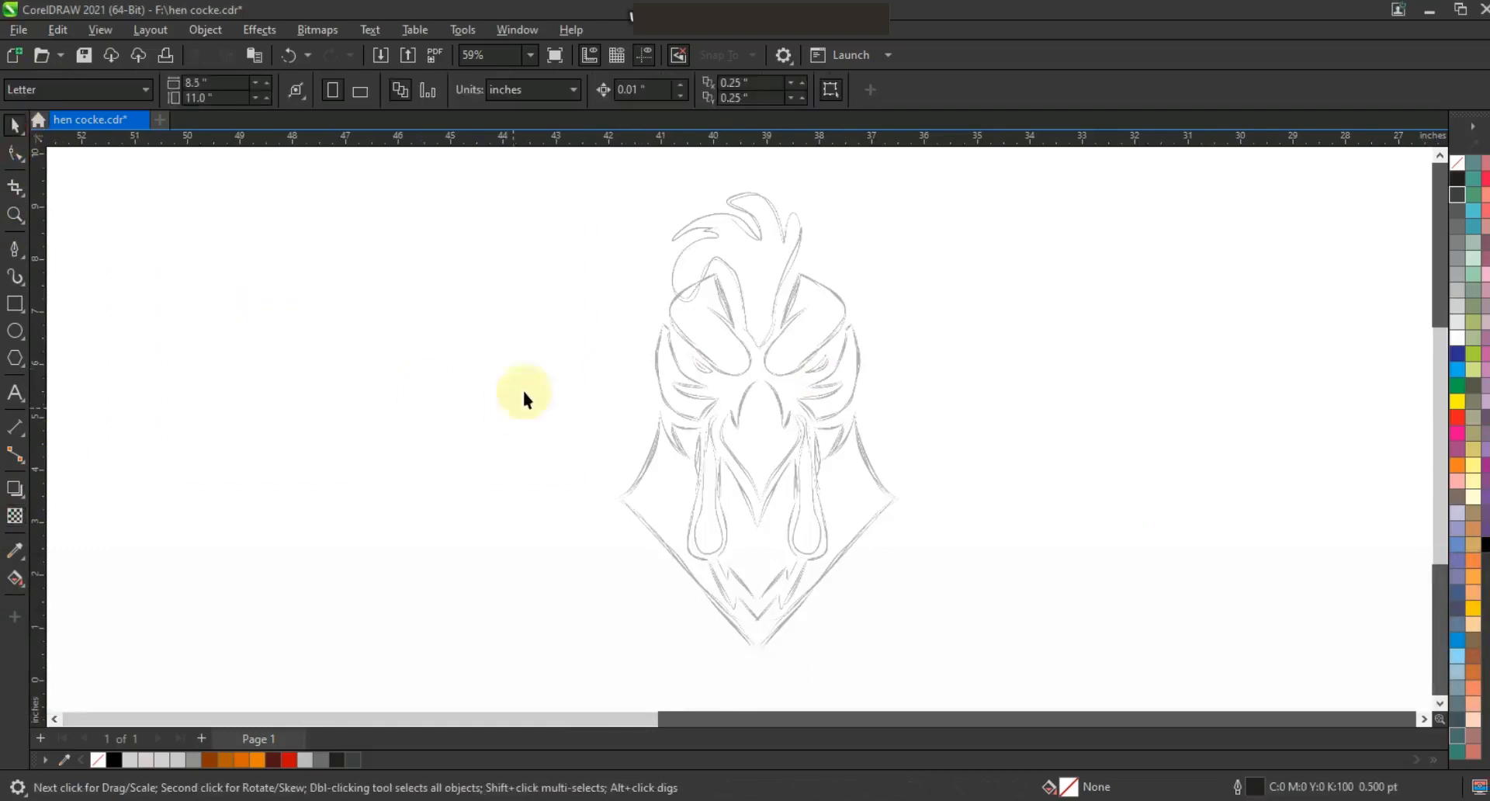
Draw the right half of a shield outline at 3.0 pt with the Polyline tool, from the top down to the bottom point.
click(77, 243)
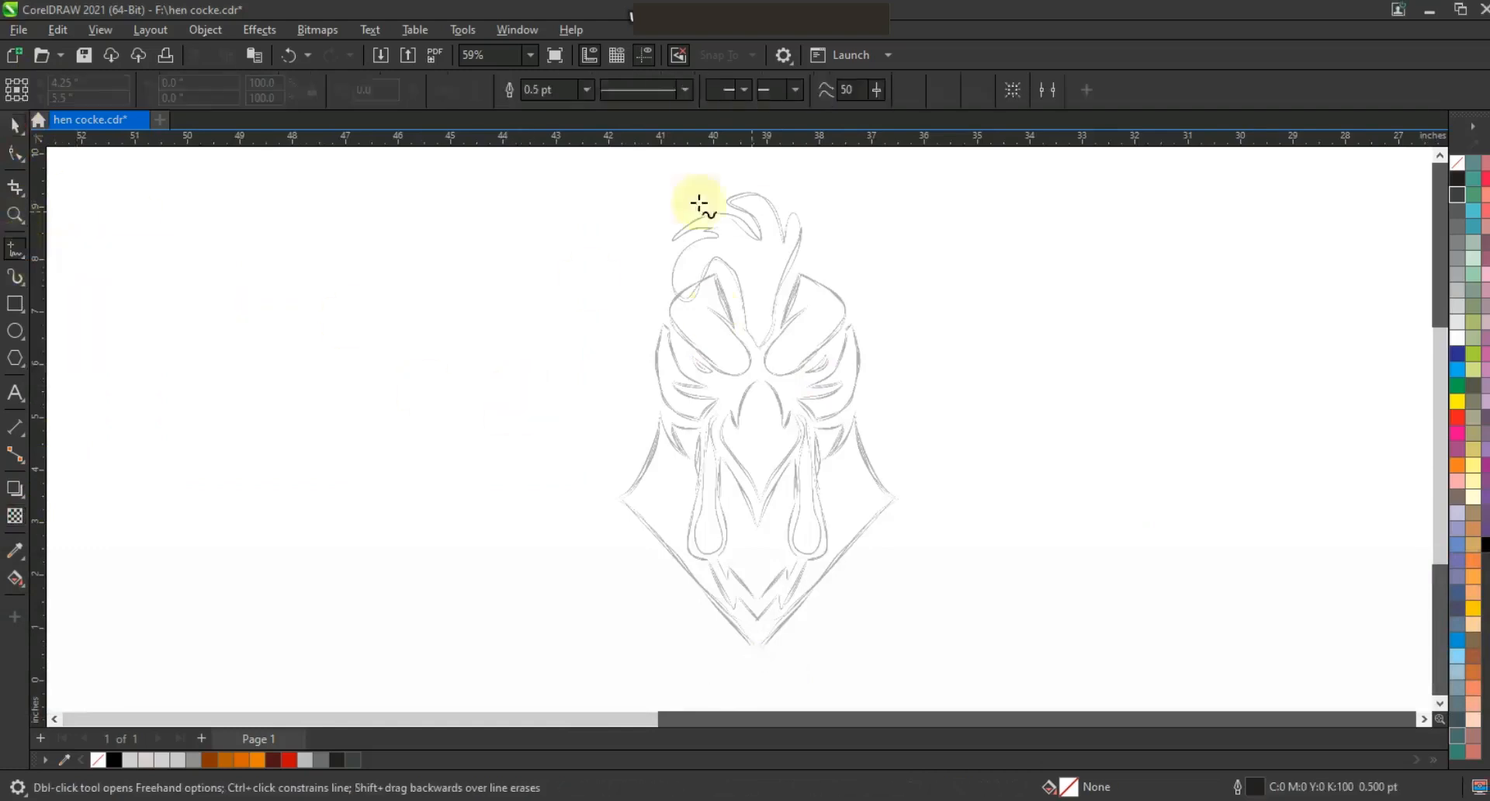
click(586, 89)
click(544, 206)
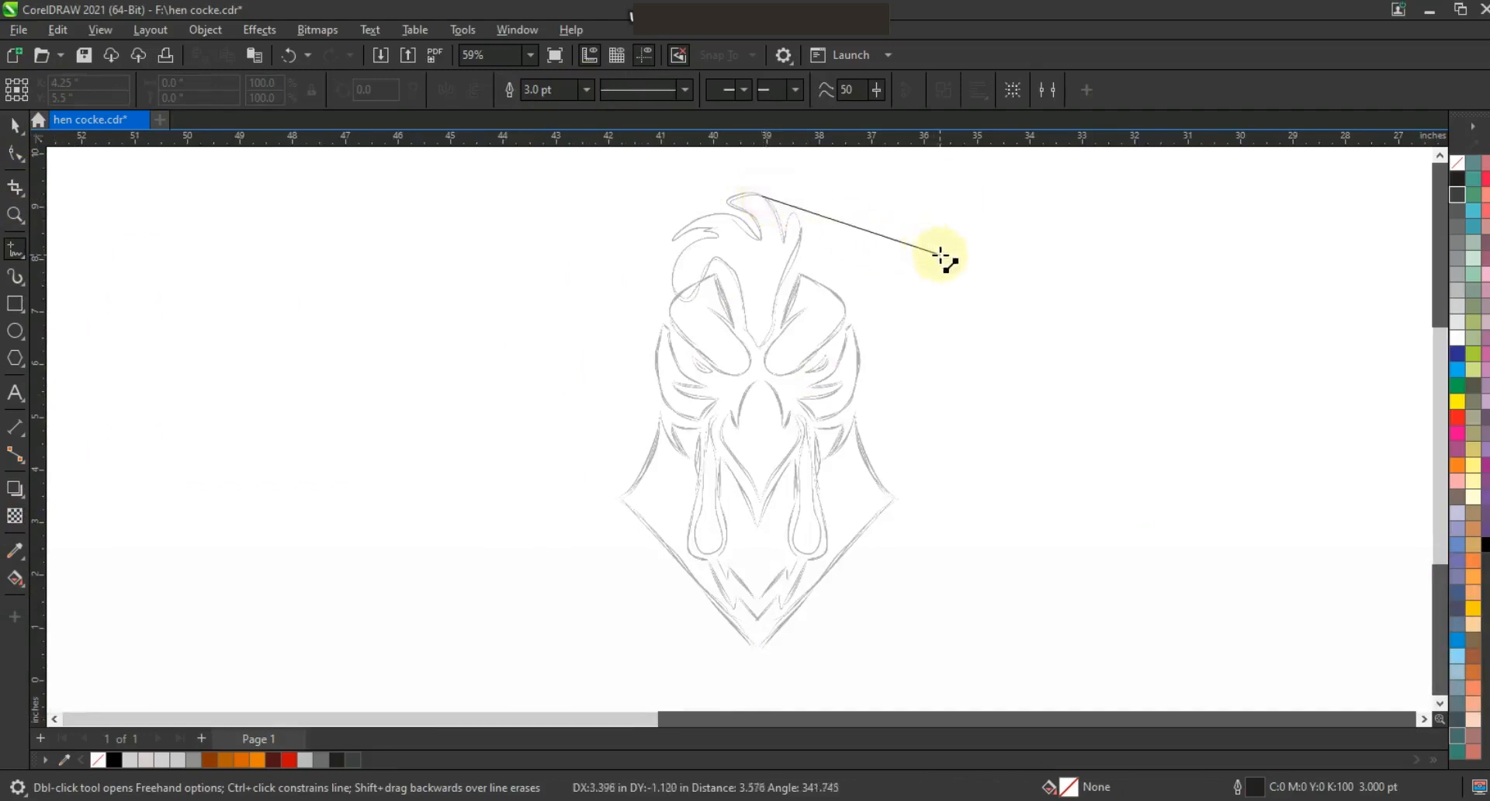
double_click(941, 254)
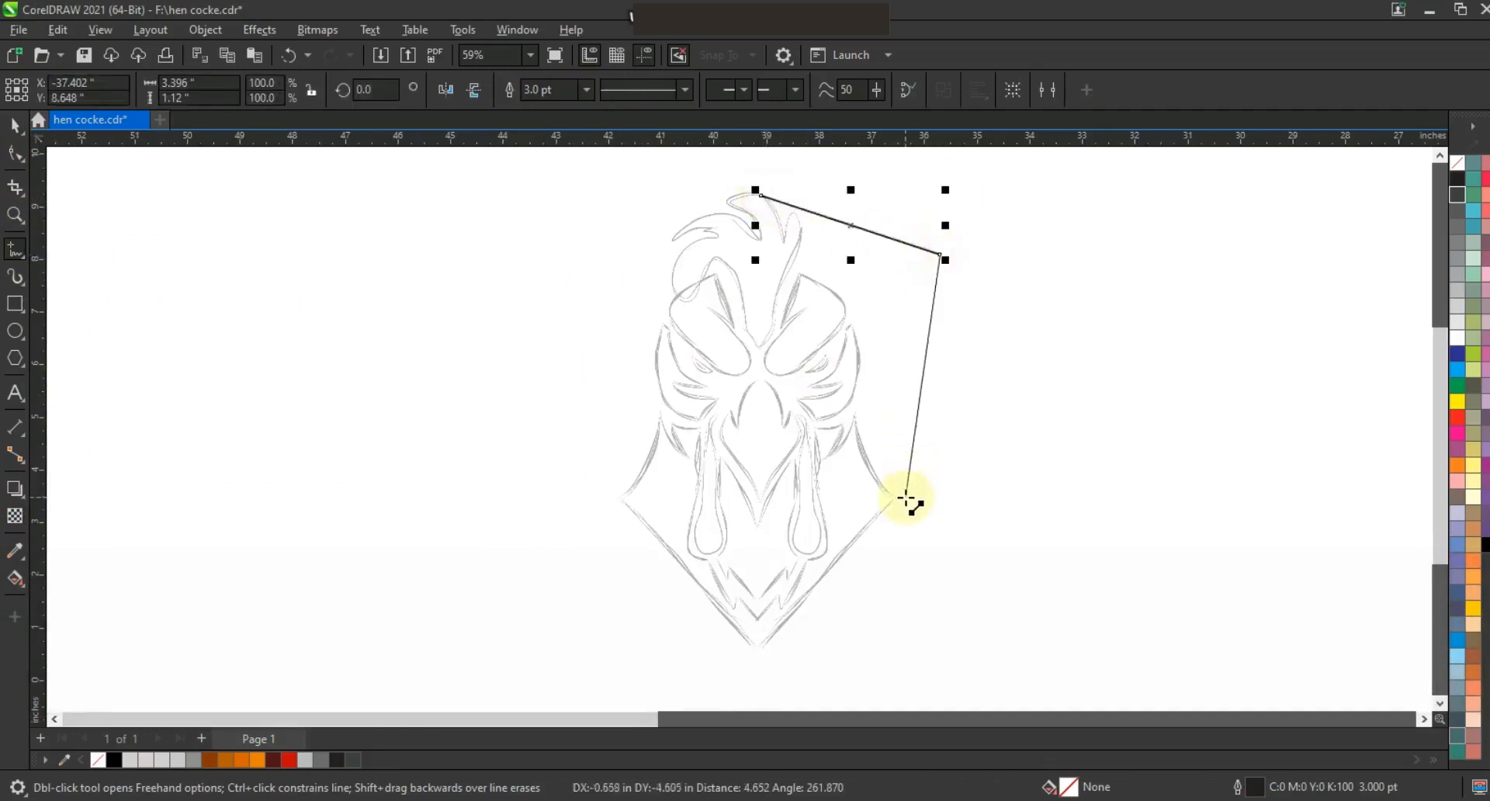
double_click(905, 497)
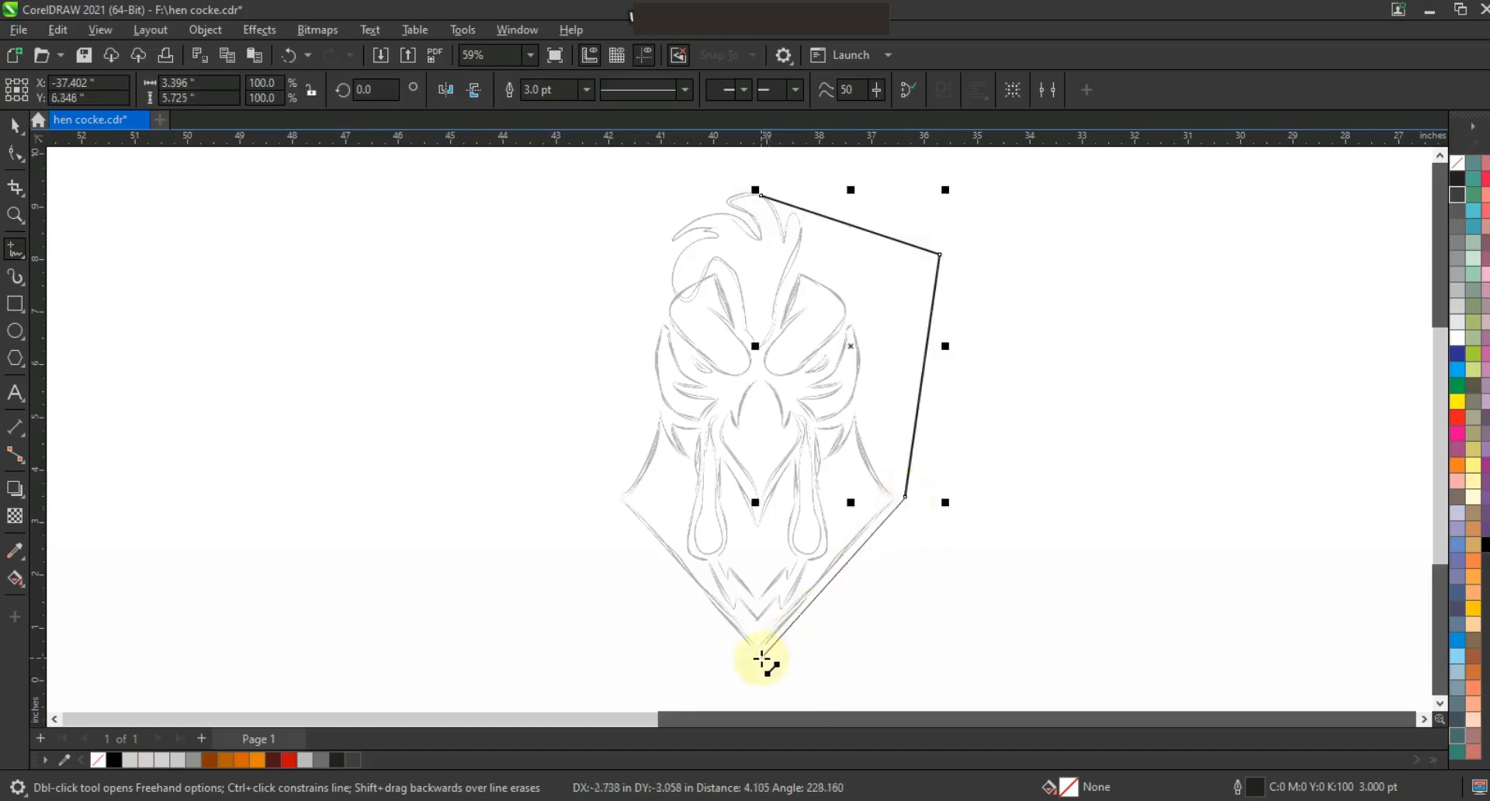
click(760, 661)
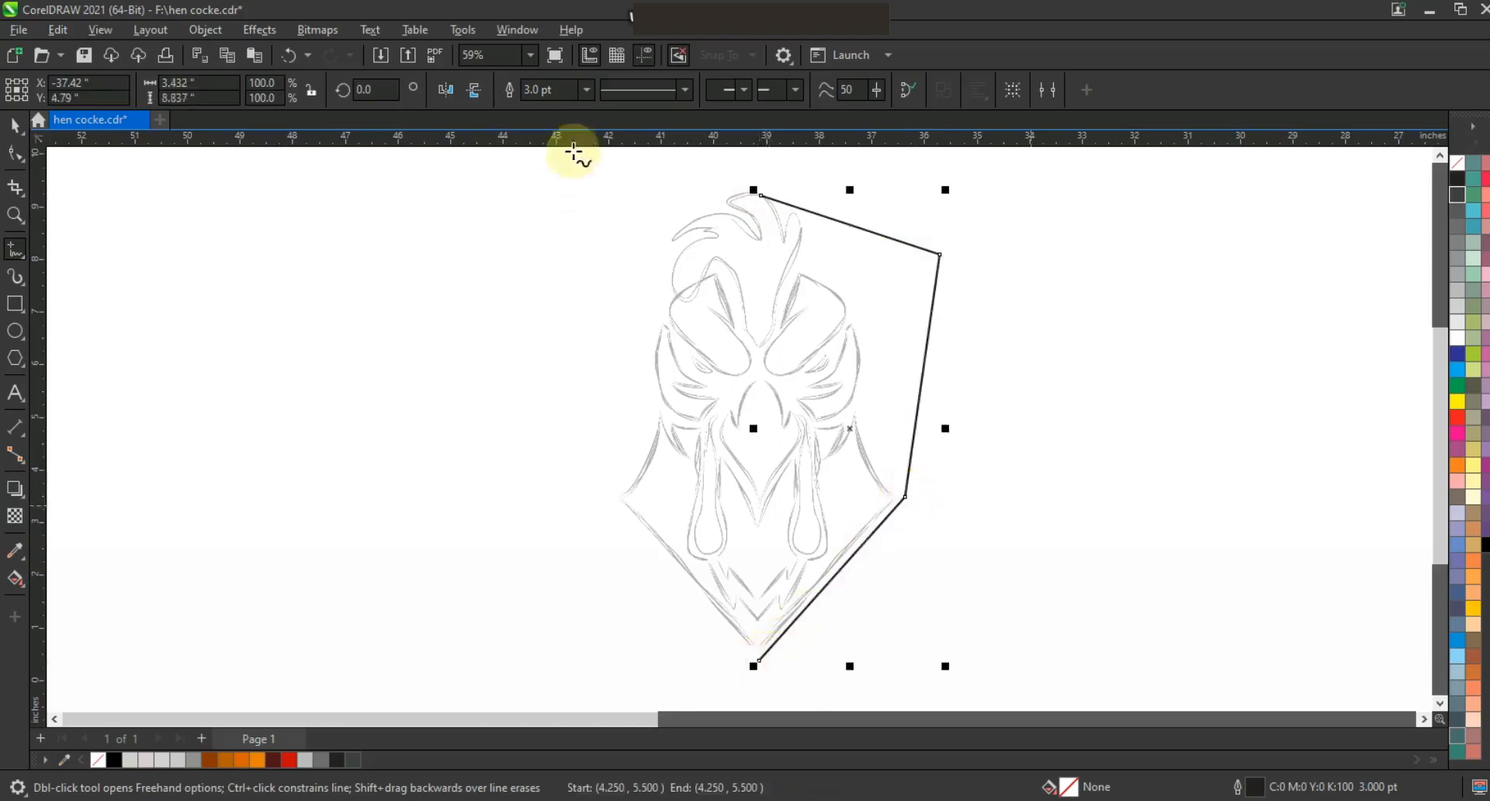
Set the outline to 8.0 pt and mirror a copy of the half-shield to form the left half.
click(586, 89)
click(547, 235)
click(15, 126)
drag(946, 428, 687, 422)
right_click(687, 421)
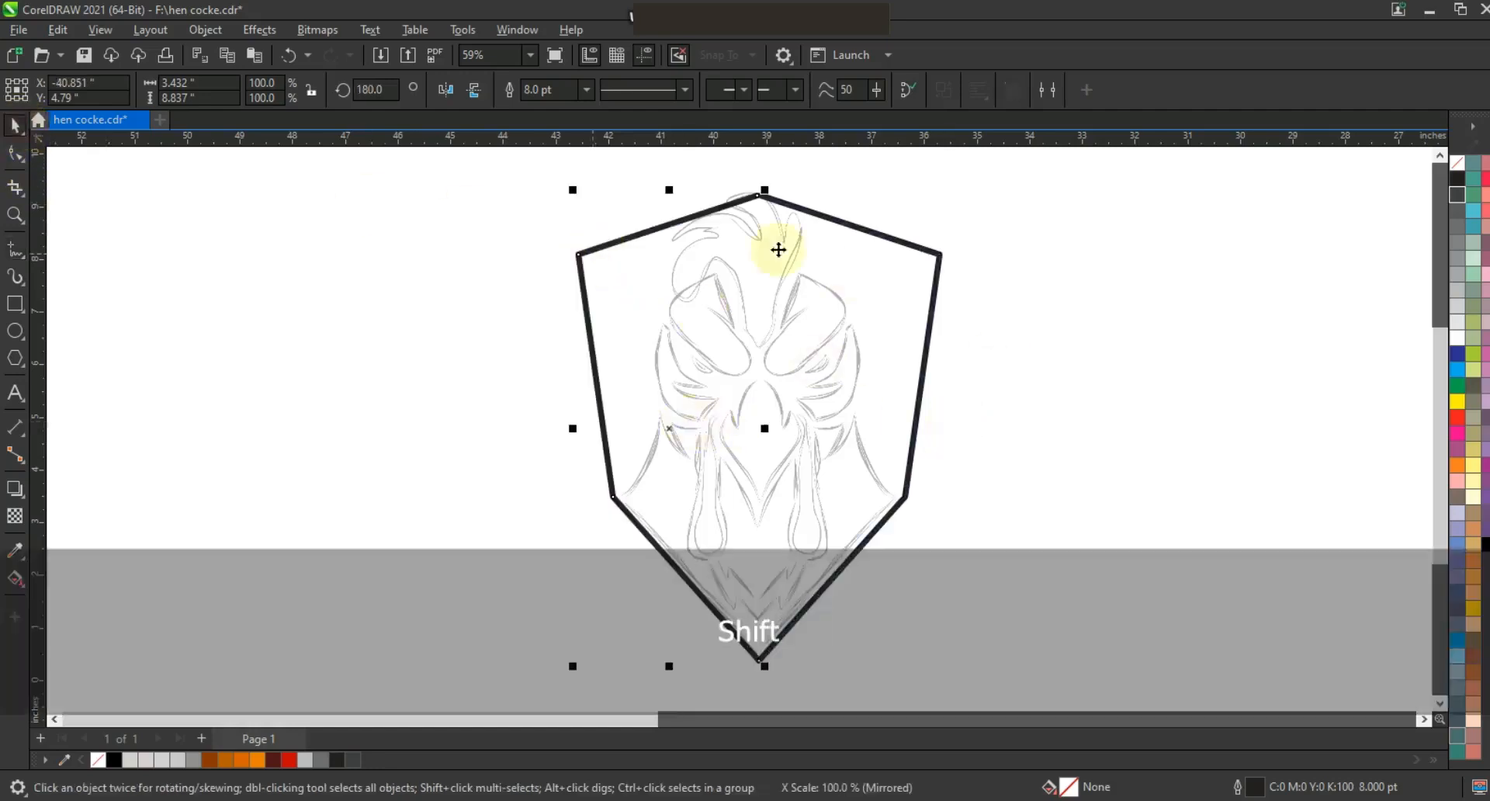
Combine both halves and join their top and bottom nodes into one closed shield.
shift+click(849, 225)
click(511, 92)
click(16, 155)
drag(731, 163, 786, 220)
click(189, 92)
drag(733, 617, 793, 682)
click(188, 90)
click(16, 126)
click(906, 239)
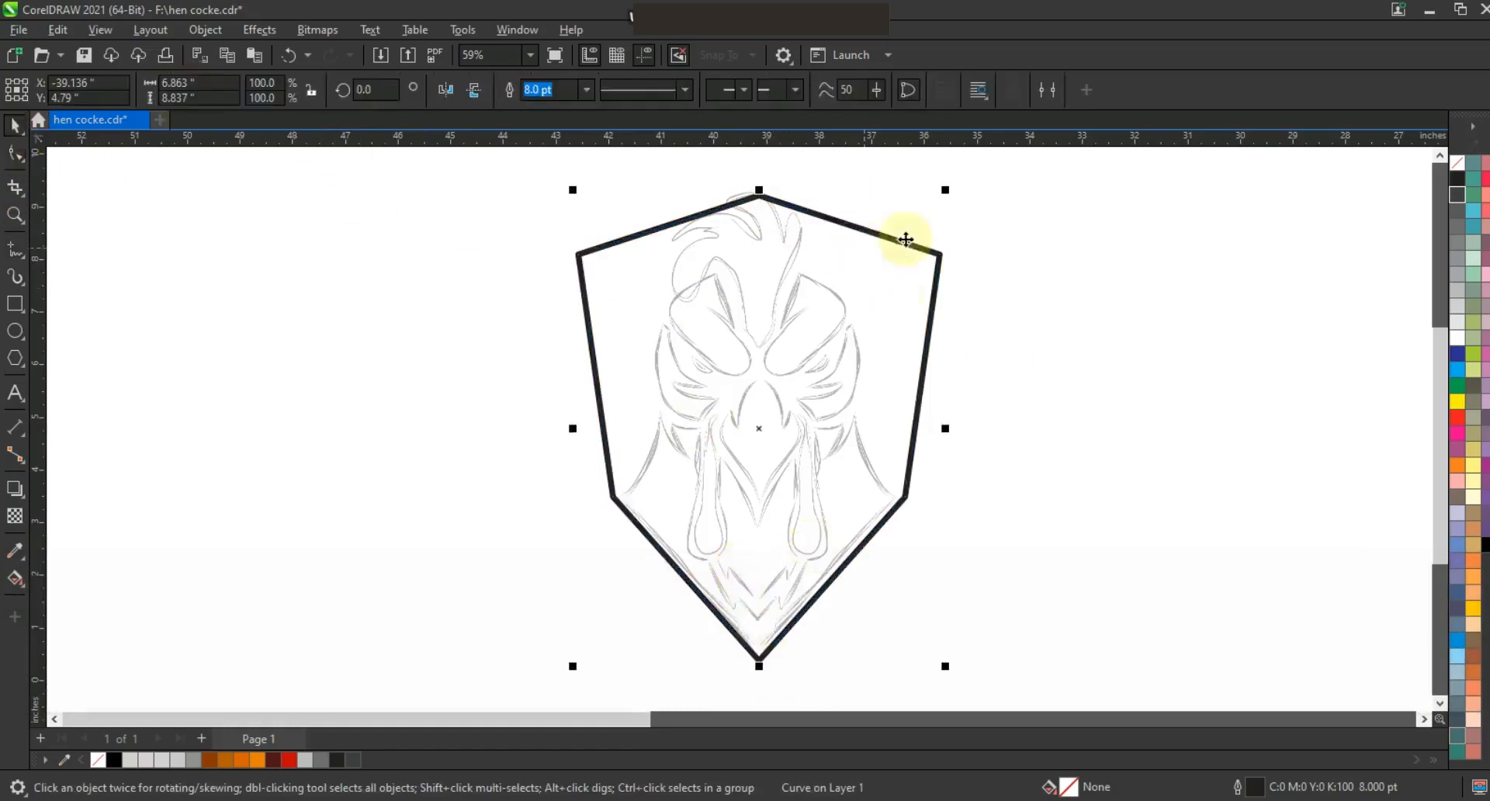
Set the shield's outline width to 1.5 pt.
click(1440, 155)
click(587, 90)
click(537, 179)
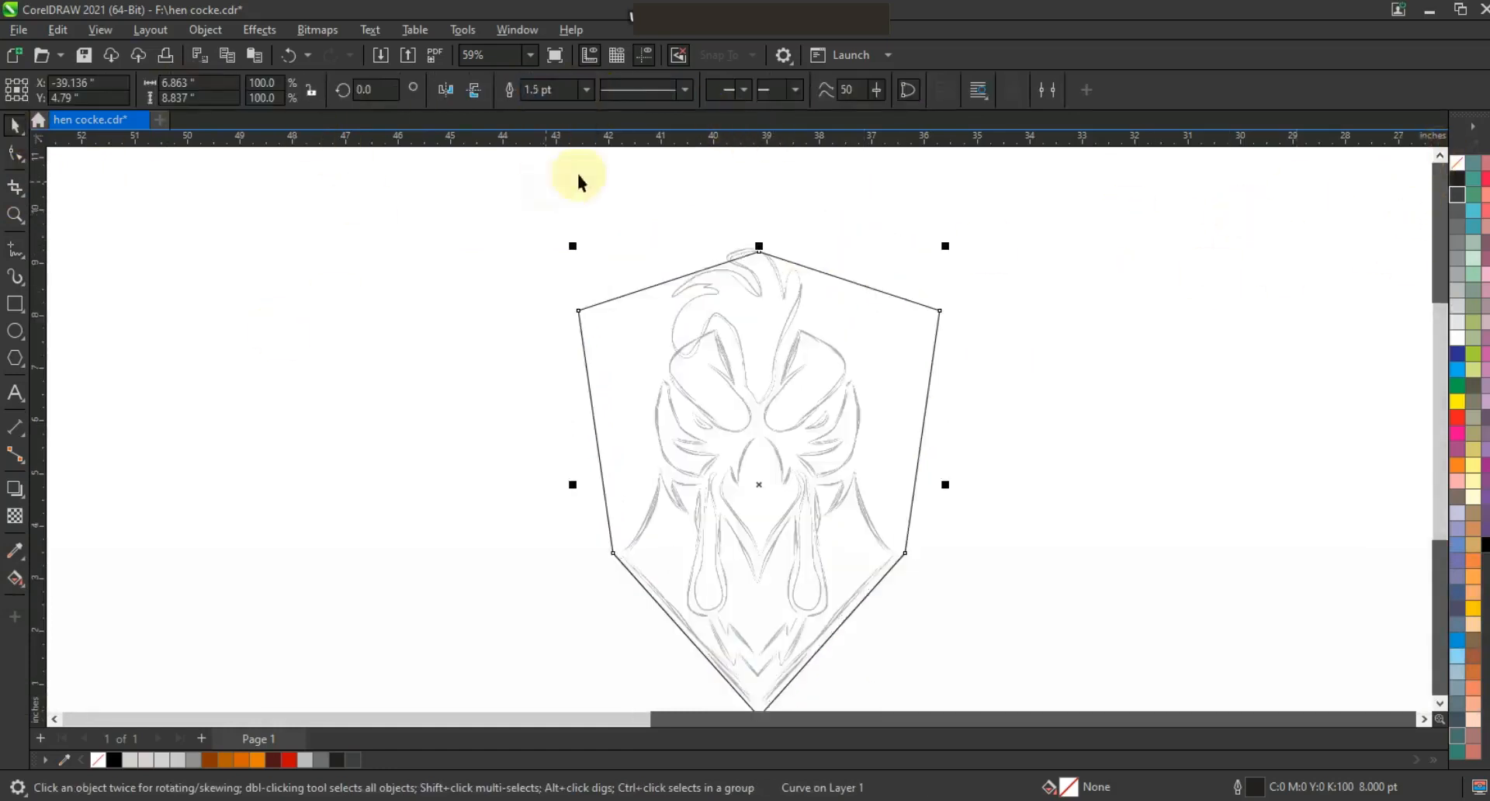
Create an outward contour around the shield and break the contour apart.
click(21, 495)
click(64, 508)
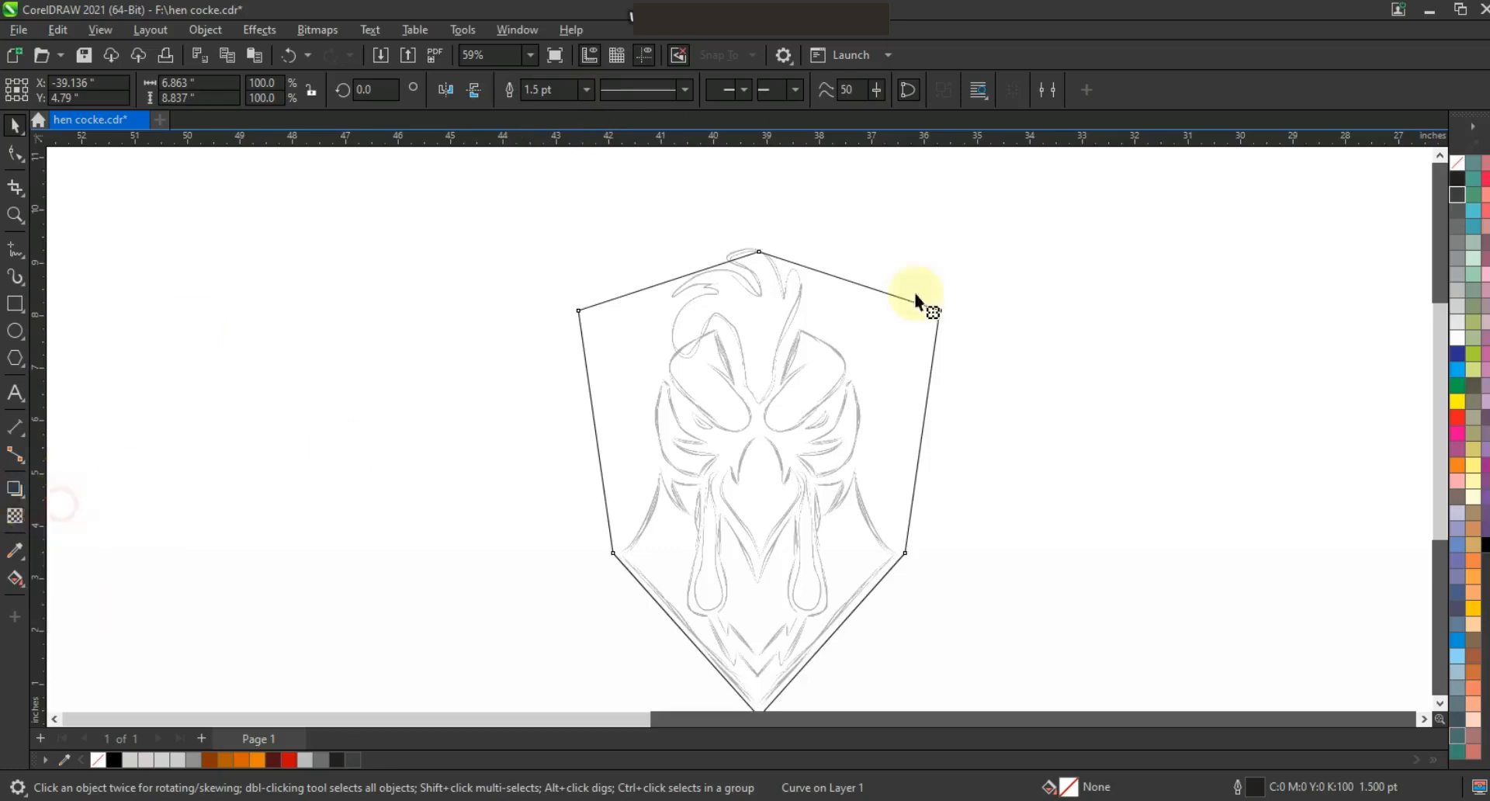
mouse_move(940, 309)
mouse_down()
mouse_move(959, 272)
mouse_move(951, 304)
mouse_up()
click(17, 131)
click(202, 30)
click(263, 460)
click(260, 435)
Create another outward contour around the new outer shape and break it apart.
click(952, 303)
click(15, 516)
drag(958, 323, 968, 297)
click(14, 124)
click(205, 29)
click(304, 461)
Add a third outward contour around the outermost shape and break it apart.
click(573, 284)
click(15, 489)
drag(981, 326, 975, 288)
click(14, 124)
click(205, 30)
click(243, 464)
click(226, 466)
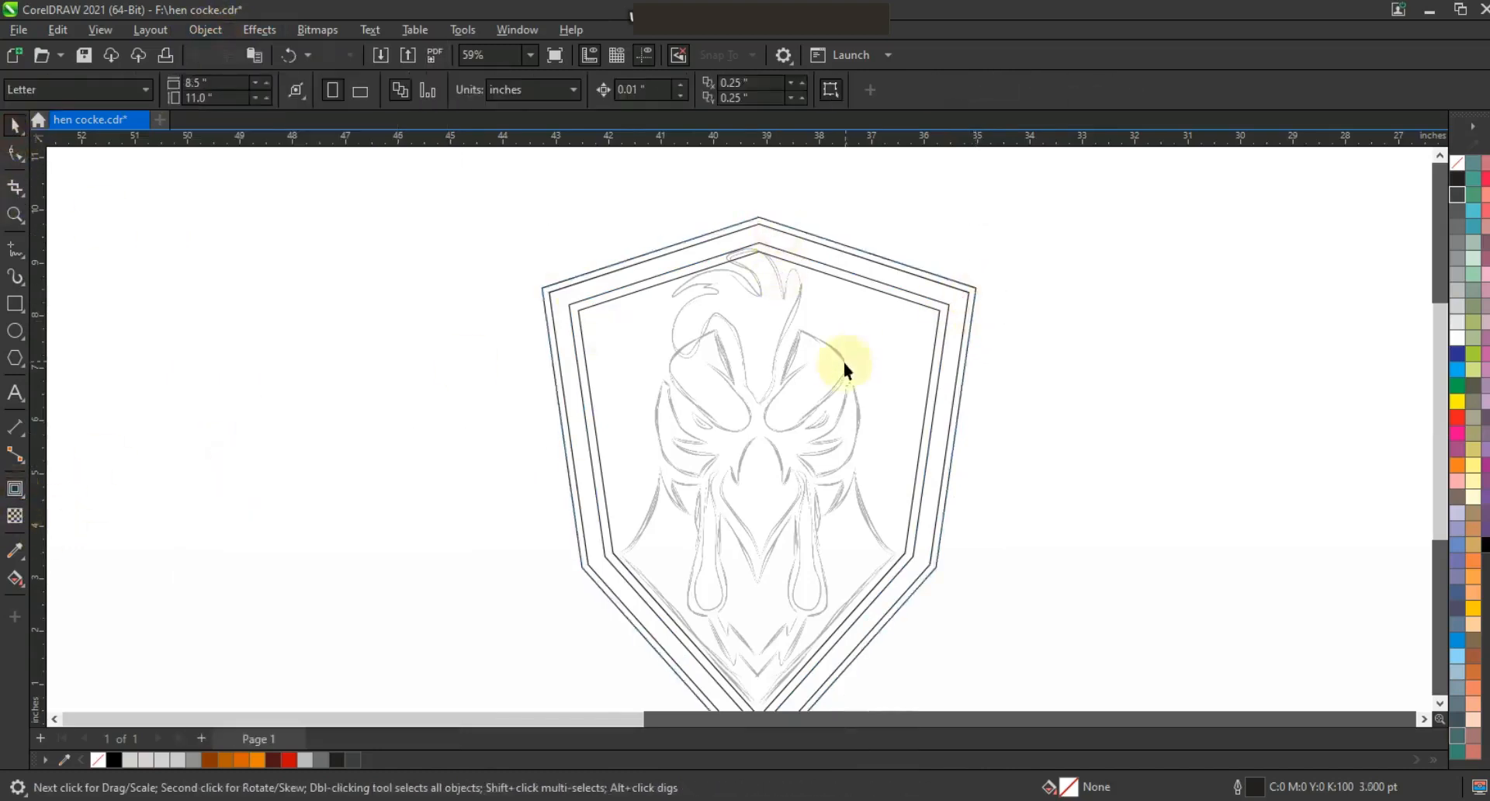
Fill the inner shield light gray and send it behind the sketch.
click(941, 313)
click(1462, 314)
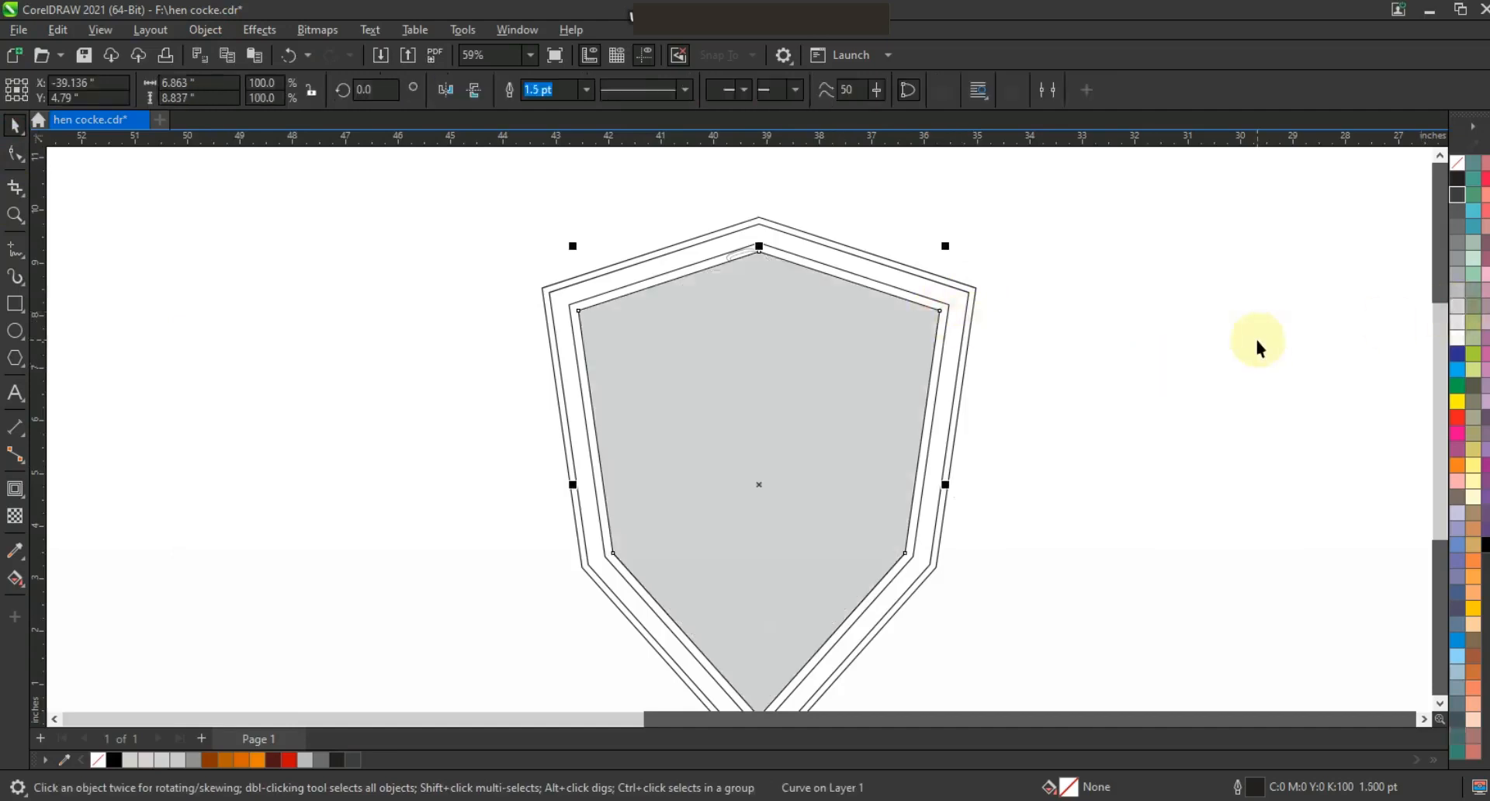
key(ctrl+Page_Down)
key(shift+Page_Down)
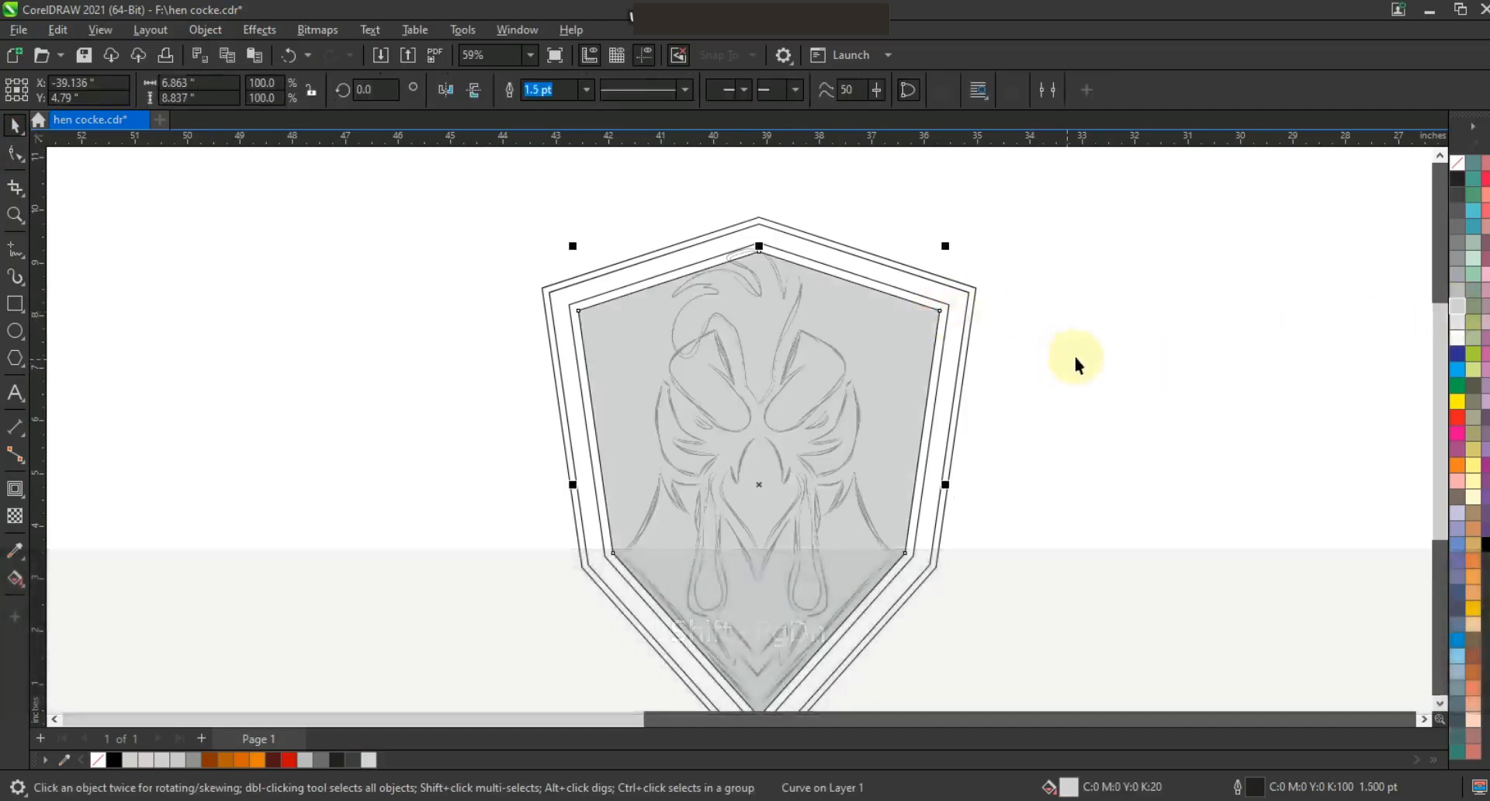
click(1484, 544)
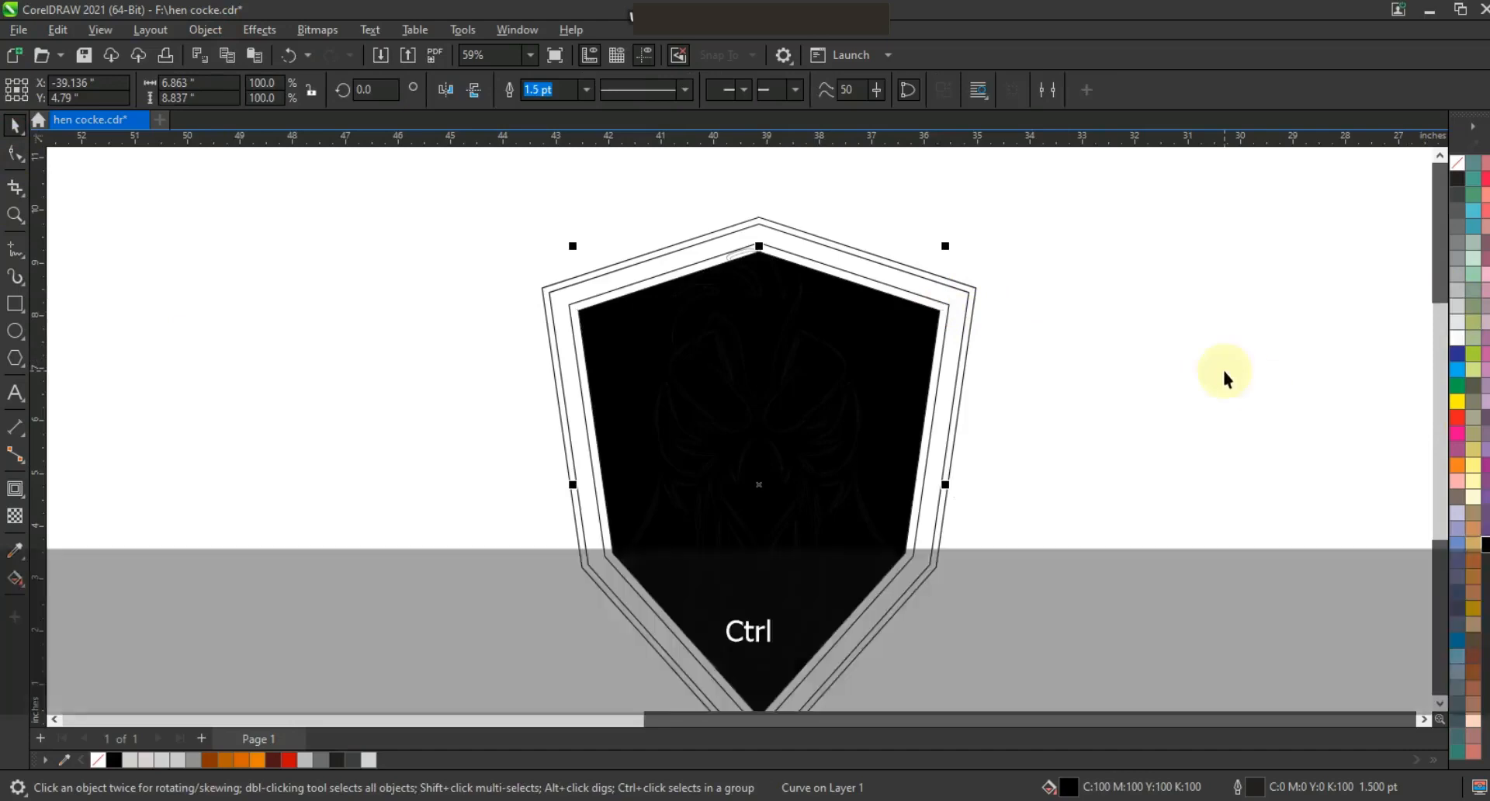
key(ctrl+z)
click(1222, 378)
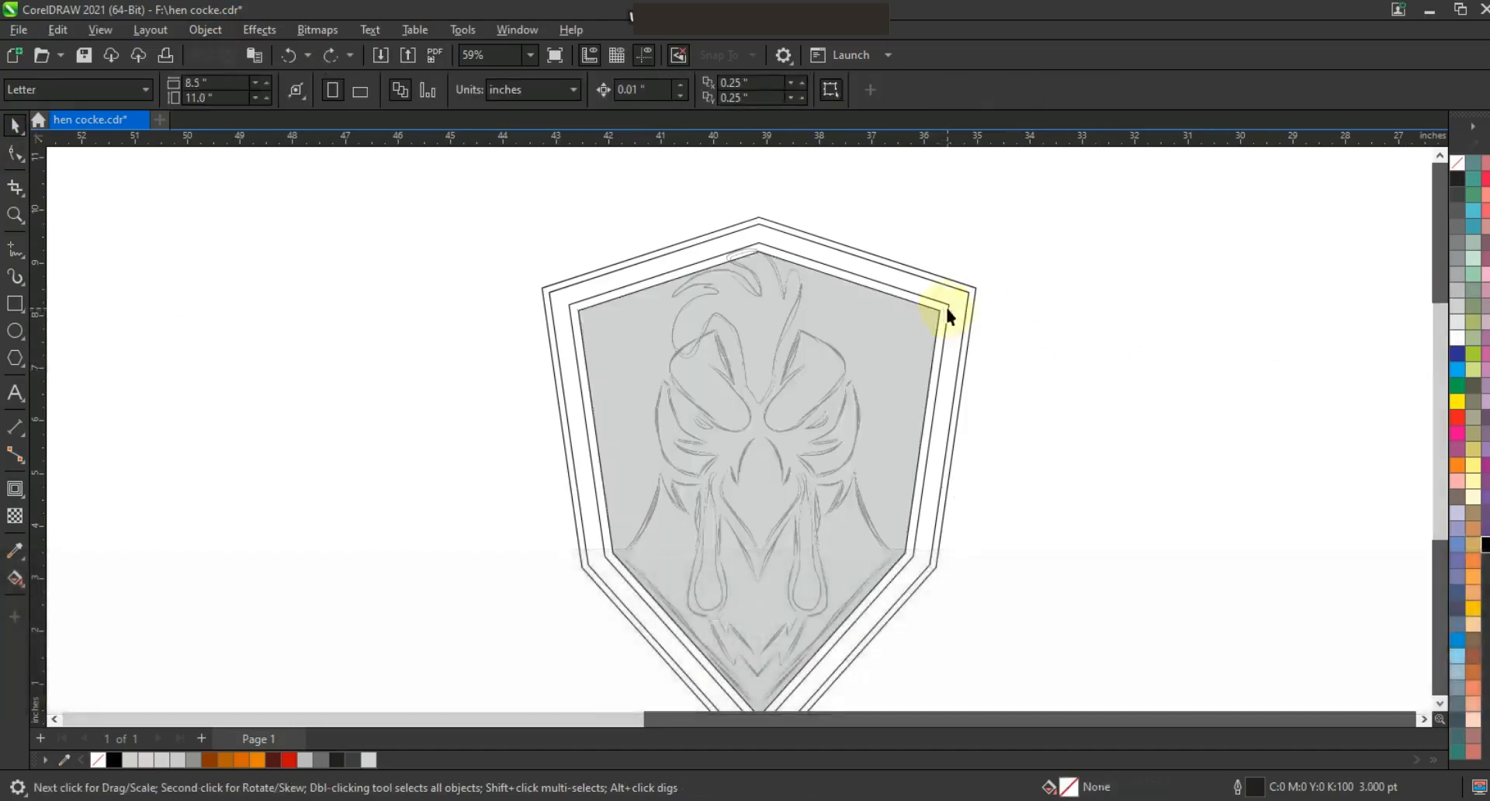
Fill the first contour black and send it back one layer.
click(946, 305)
click(1484, 546)
key(shift+Page_Down)
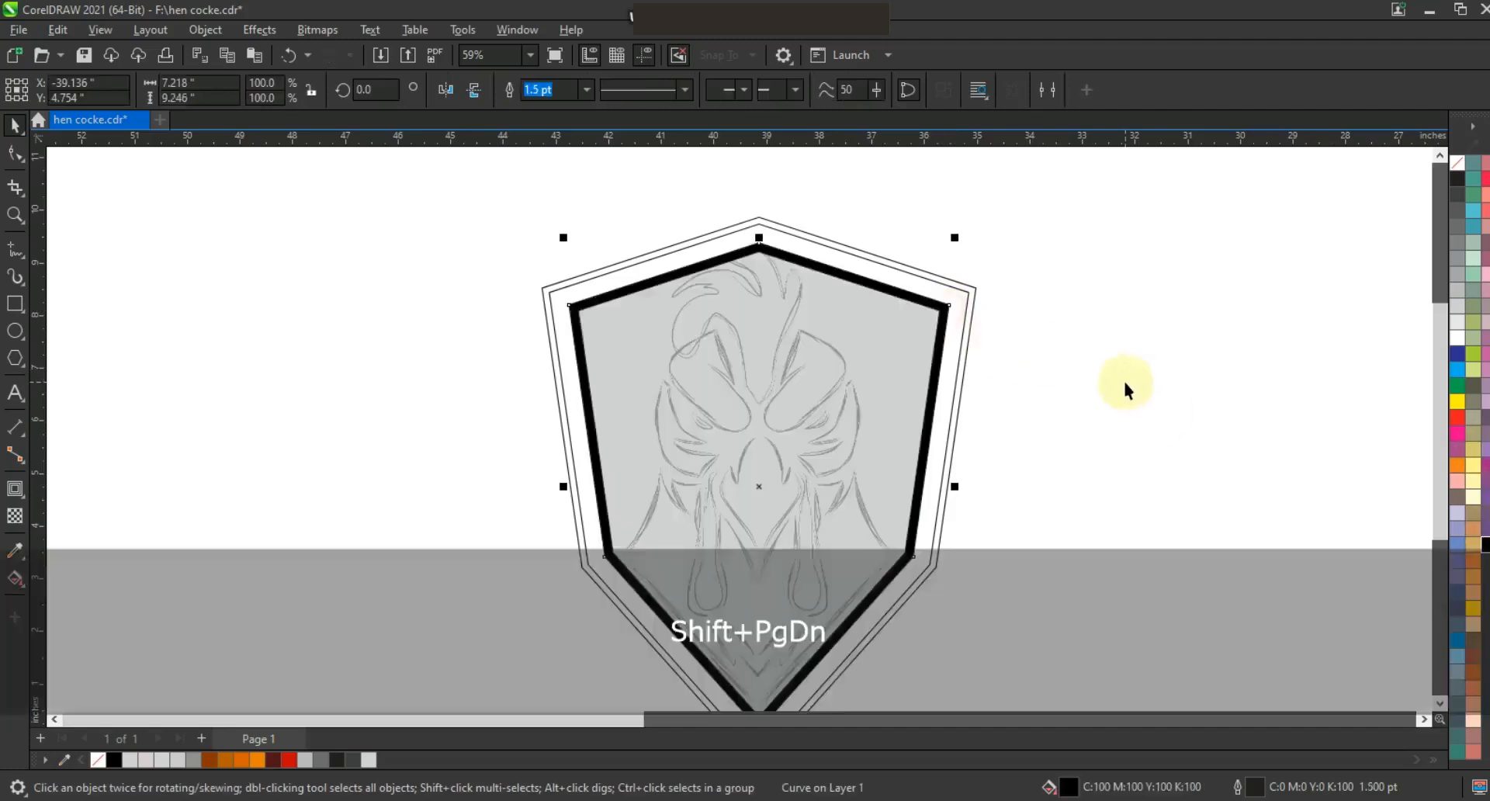
Fill the second contour dark gray and send it back one layer.
click(967, 293)
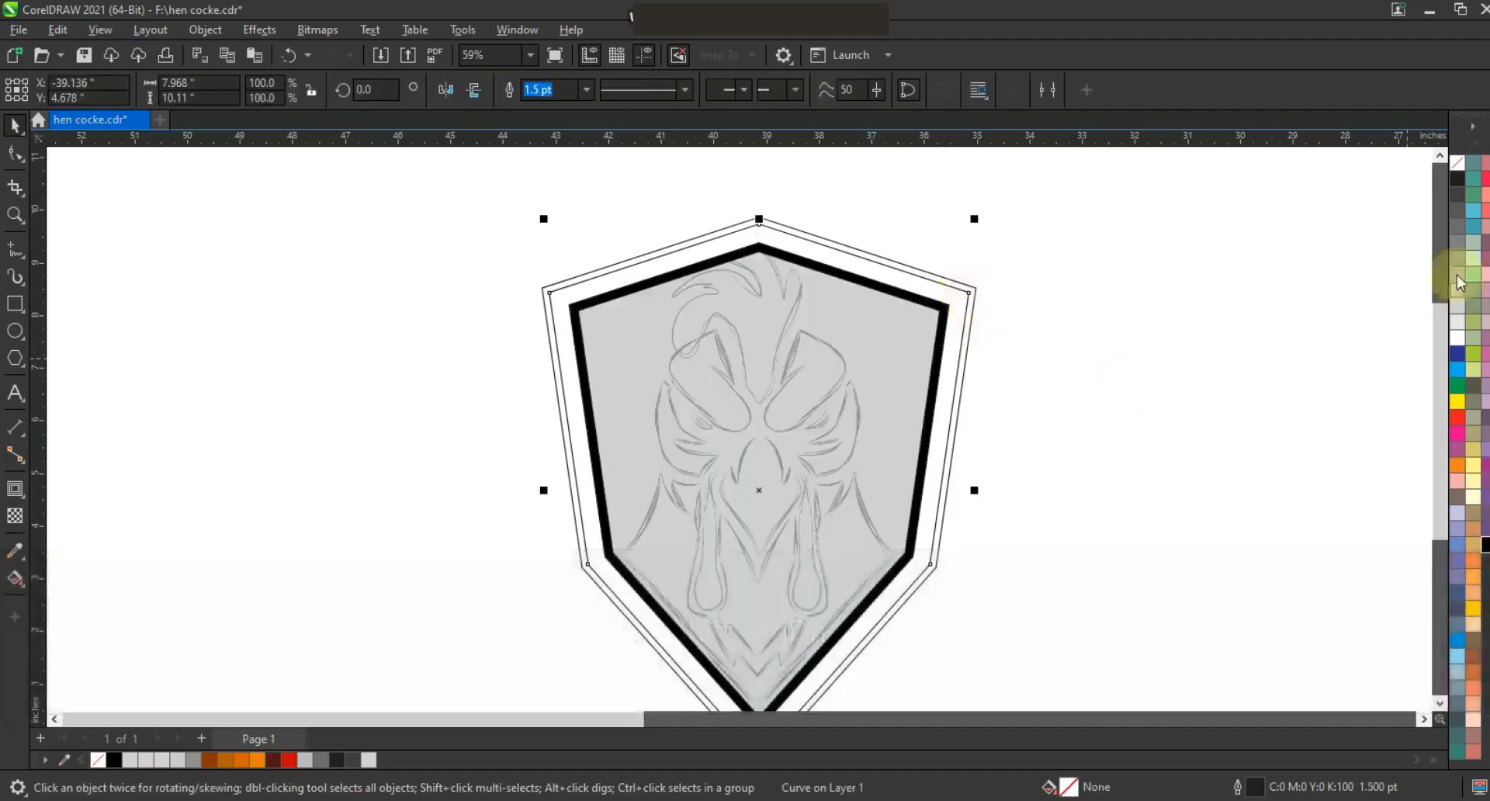
click(1460, 279)
key(shift+Page_Down)
Fill the outermost contour red and send it back one layer.
click(971, 289)
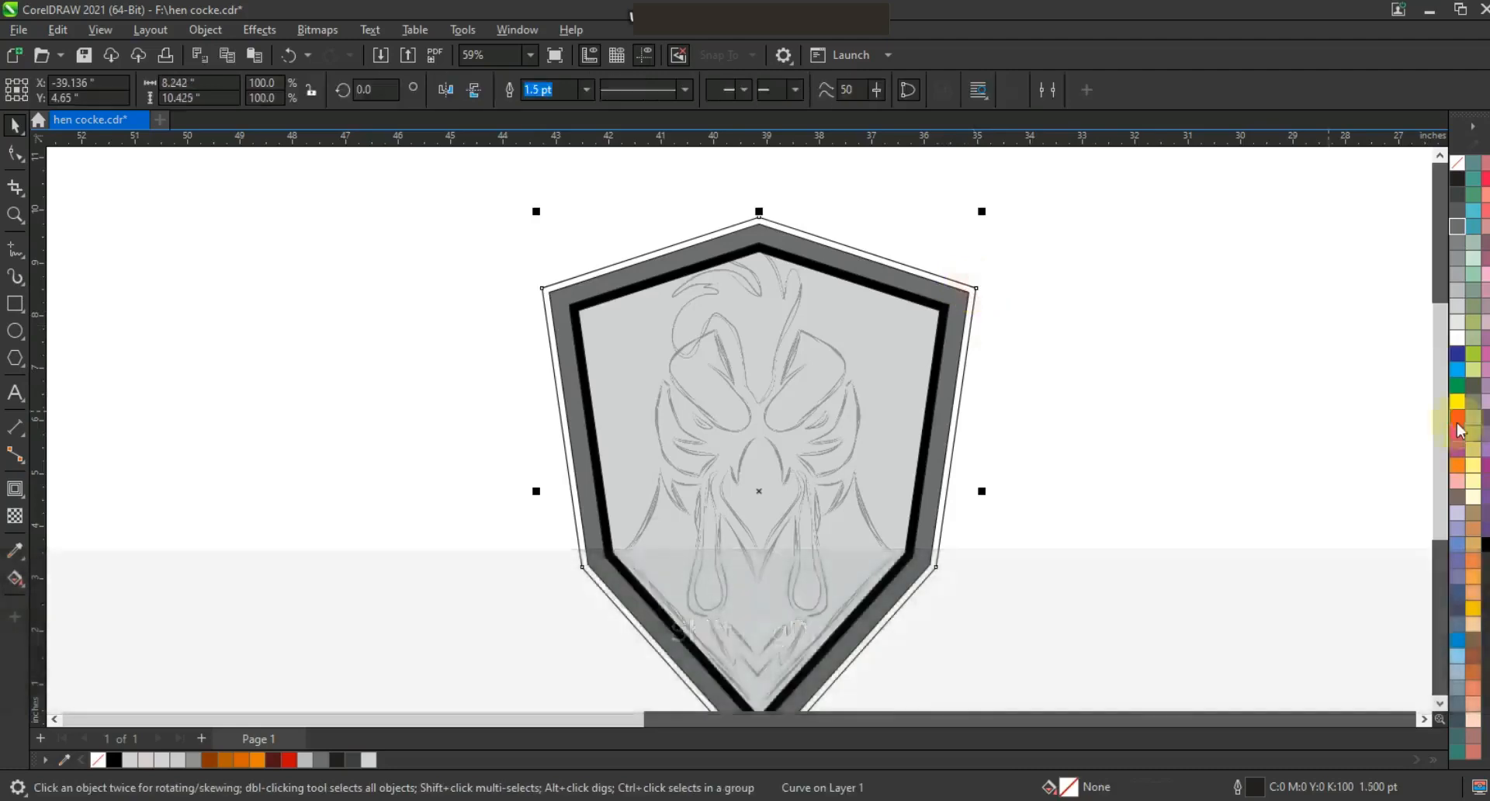
click(1459, 419)
key(shift+Page_Down)
Select all shield layers and remove their outlines.
key(F3)
drag(992, 585, 702, 260)
key(shift+F2)
right_click(1459, 172)
click(1433, 180)
click(1193, 342)
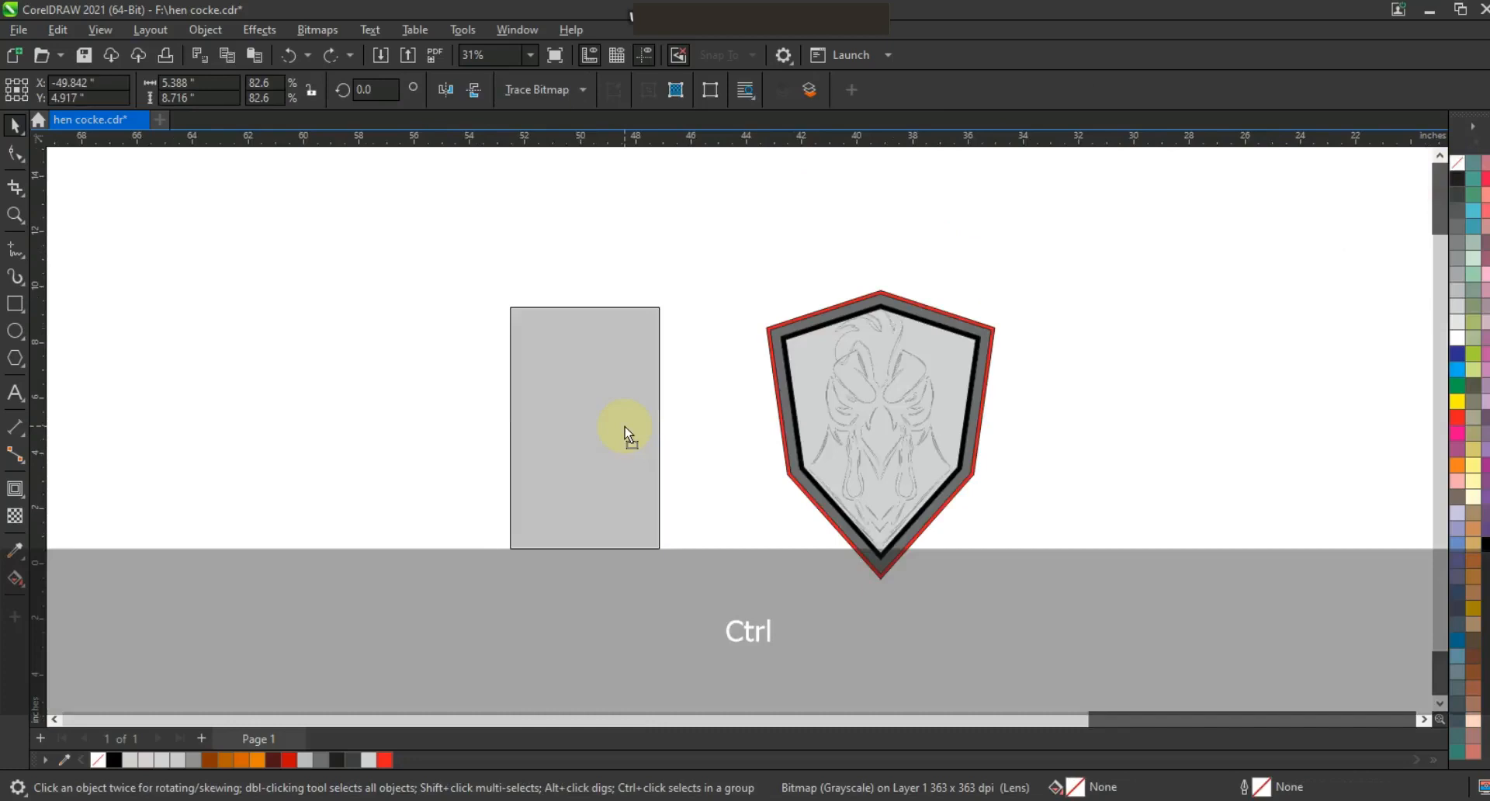
Move the shield beside the sketch.
drag(624, 427, 625, 427)
click(723, 492)
click(16, 222)
drag(396, 236, 1066, 615)
Fill the inner shield shape white.
click(11, 128)
click(994, 388)
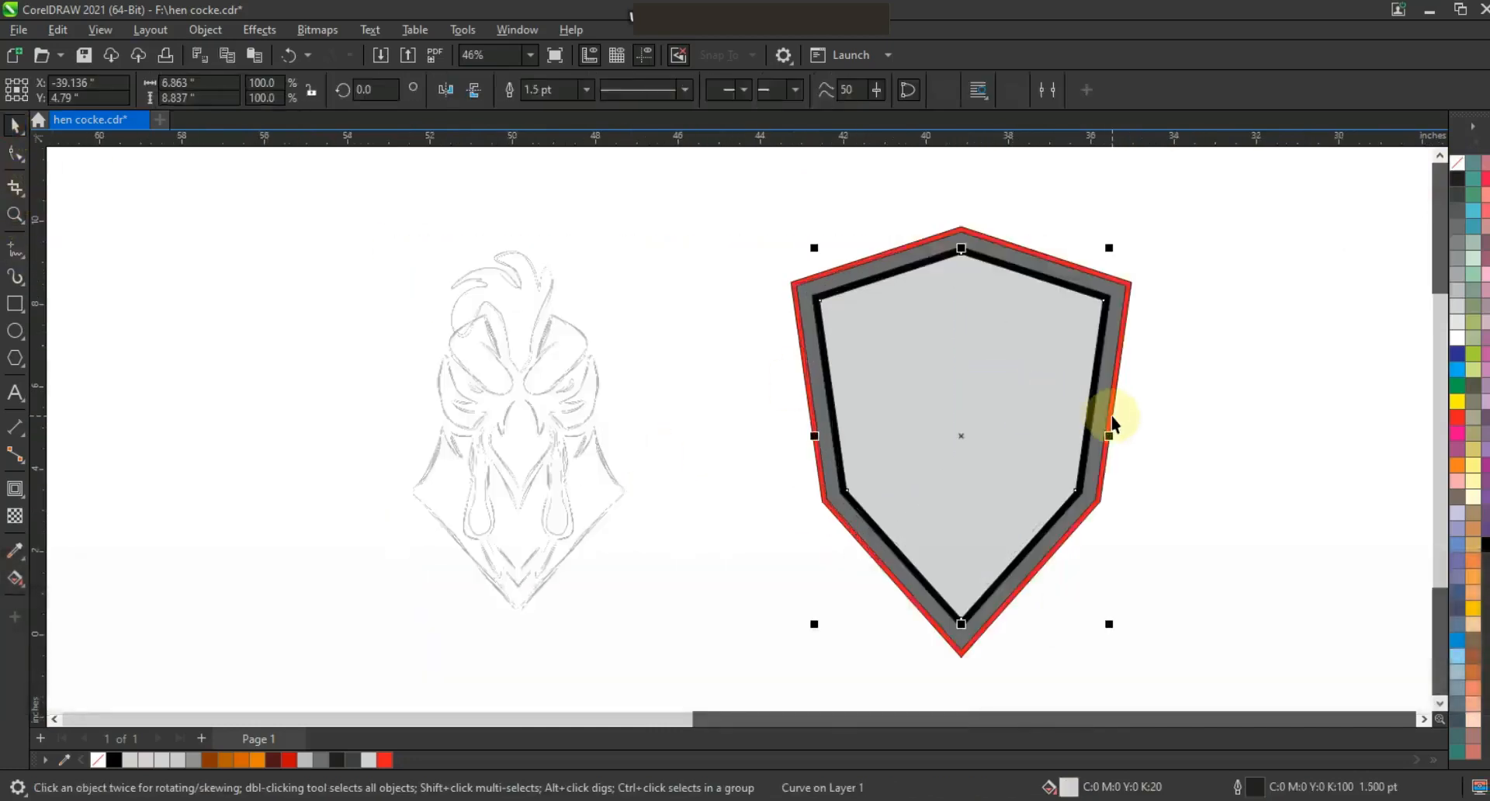
click(1457, 338)
Align the sketch horizontally to the center of the shield.
click(543, 408)
shift+click(960, 400)
key(c)
click(655, 433)
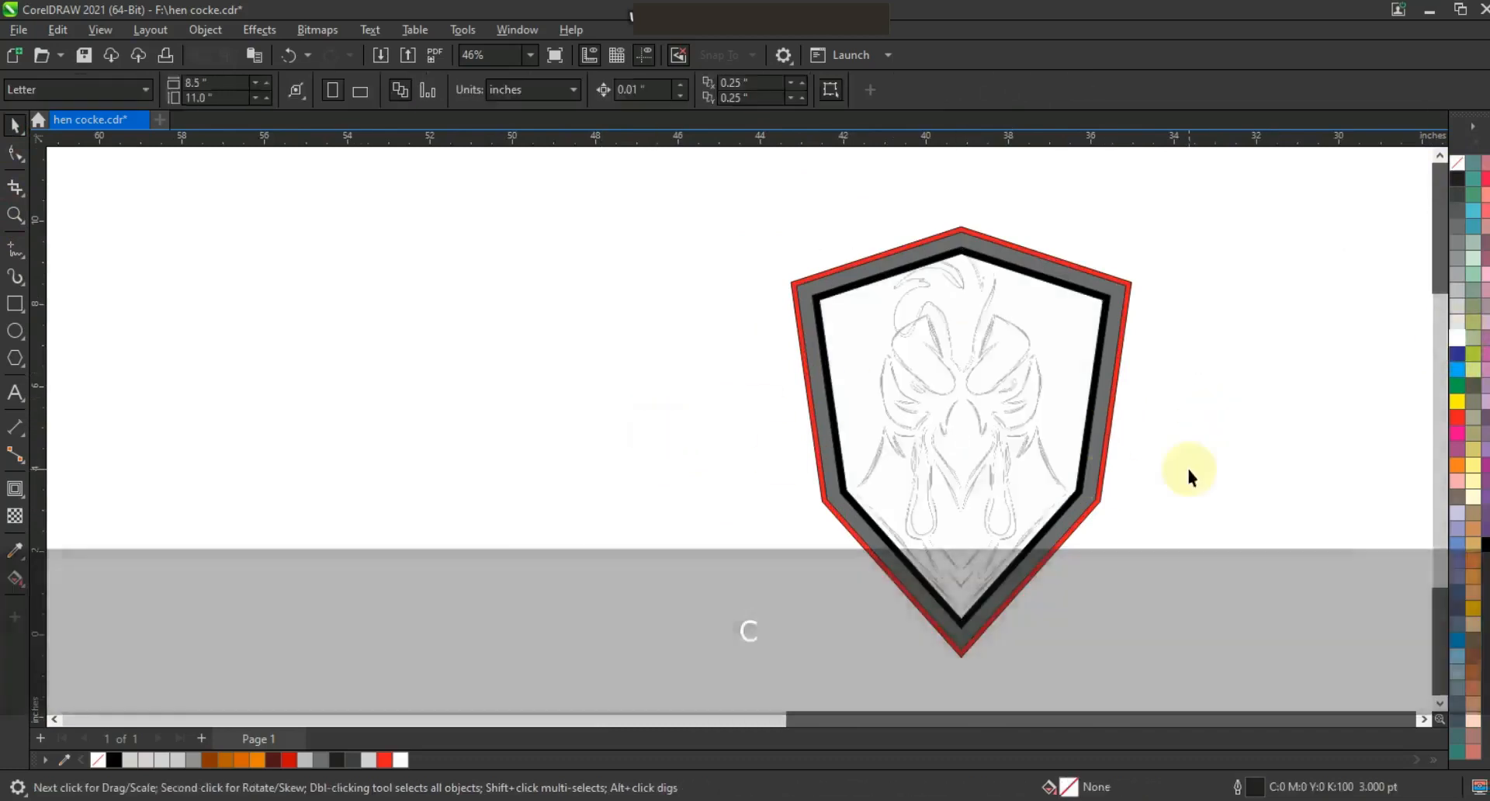
Trace the right neck-feather shape with the Polyline tool along the sketch's lower right side.
key(z)
mouse_move(788, 322)
mouse_down()
mouse_move(1101, 595)
mouse_move(1231, 644)
mouse_up()
drag(406, 253, 1124, 689)
click(16, 250)
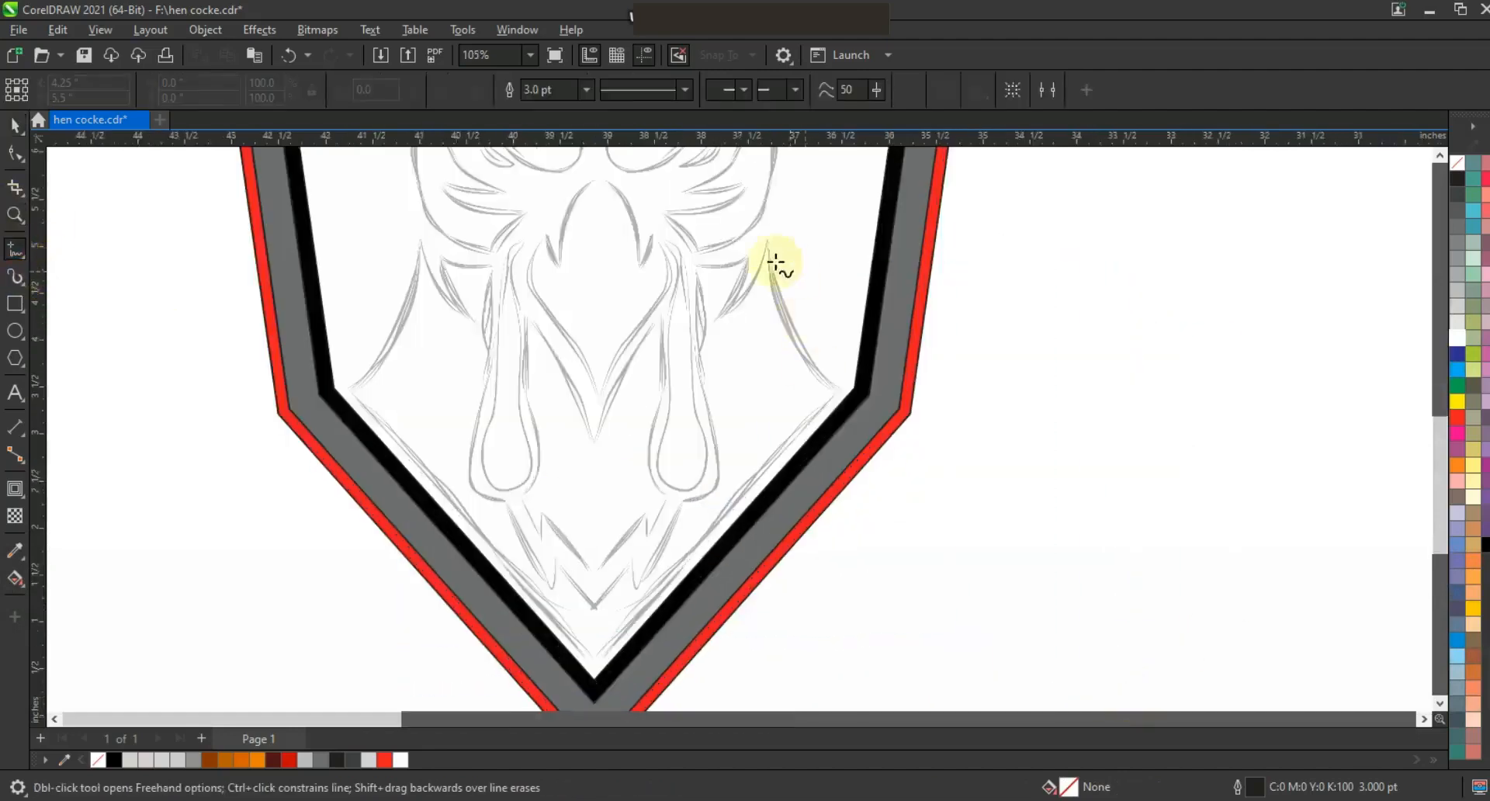
double_click(837, 393)
double_click(595, 665)
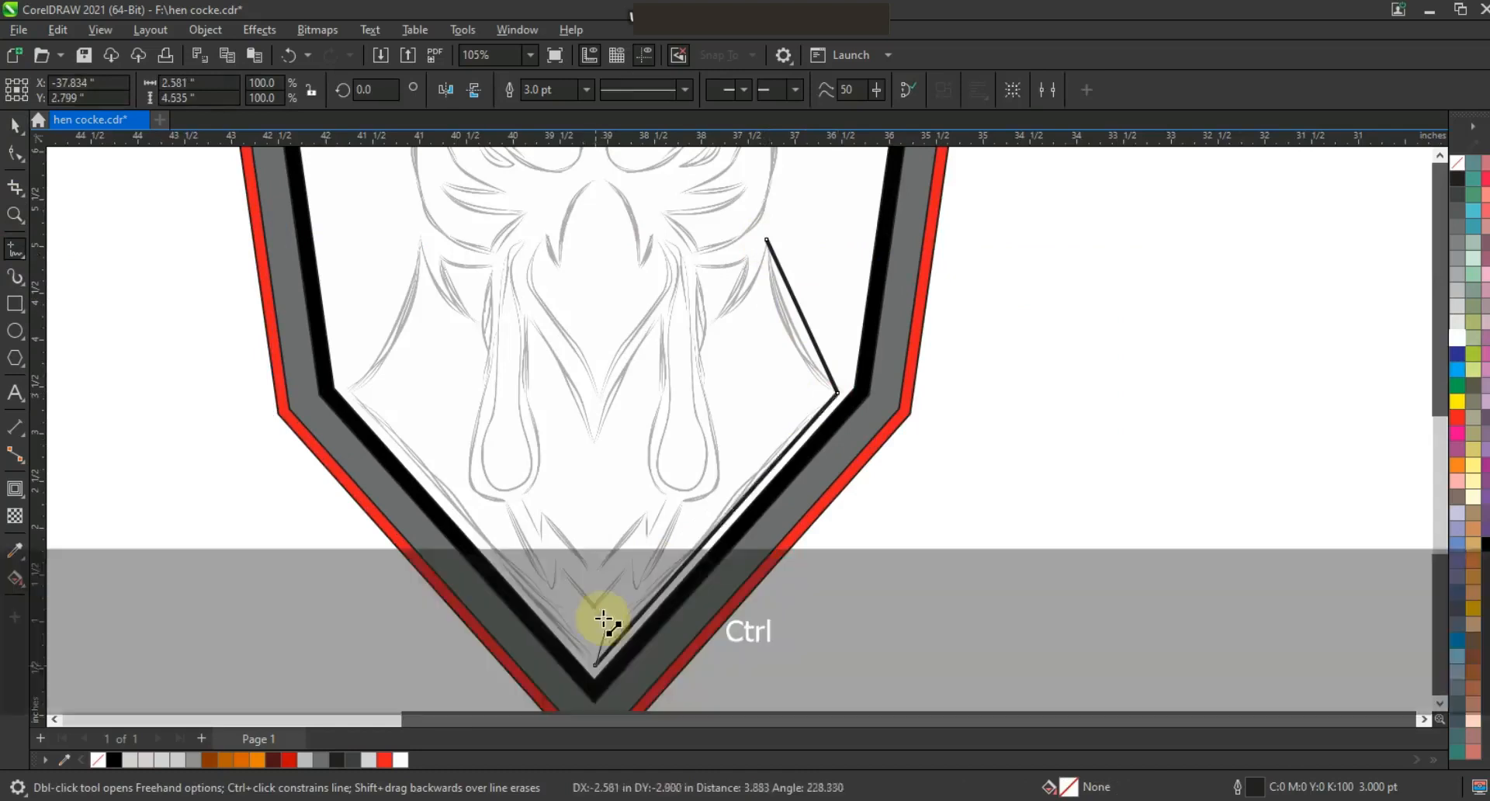
click(595, 607)
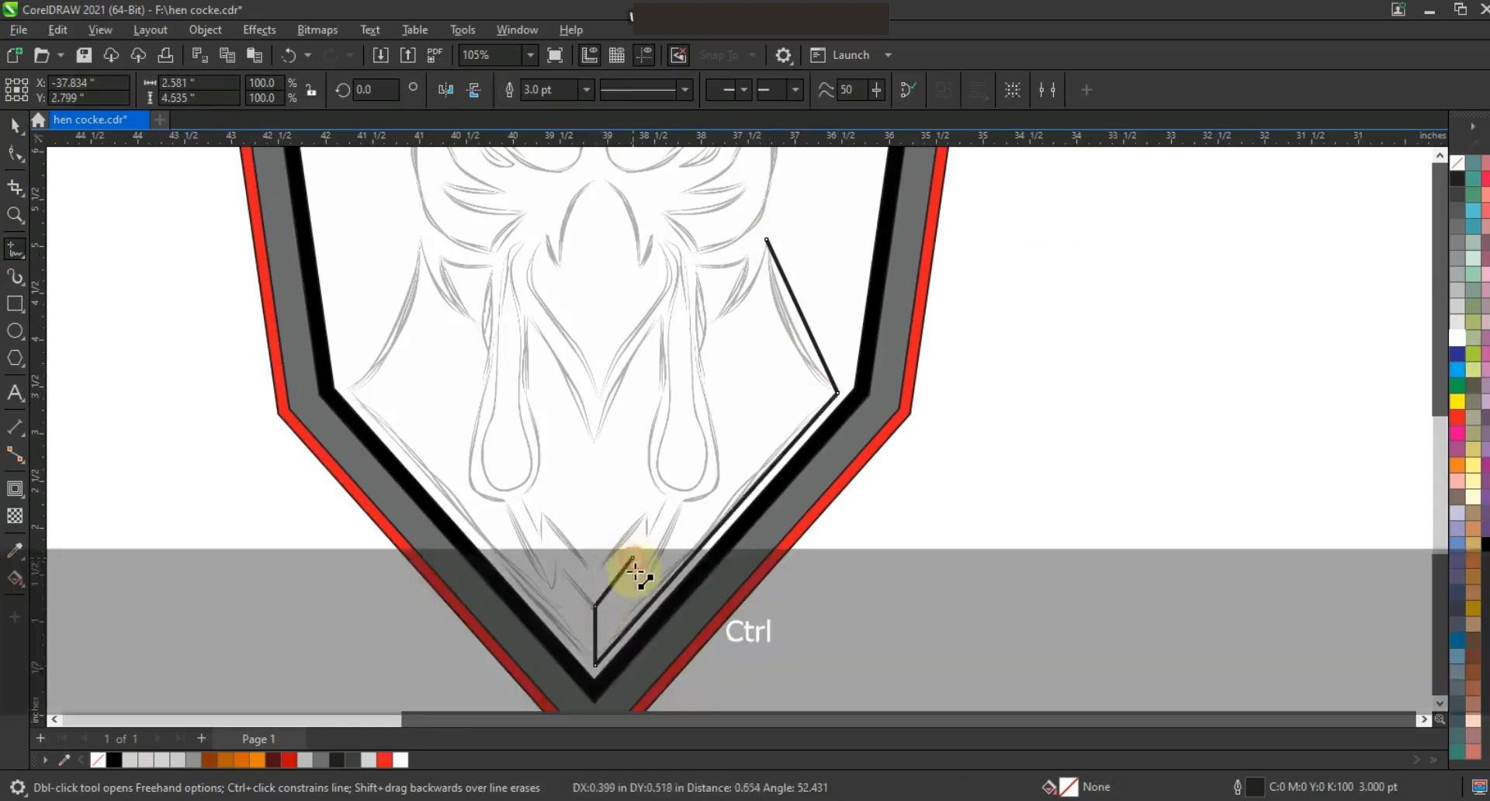
click(634, 587)
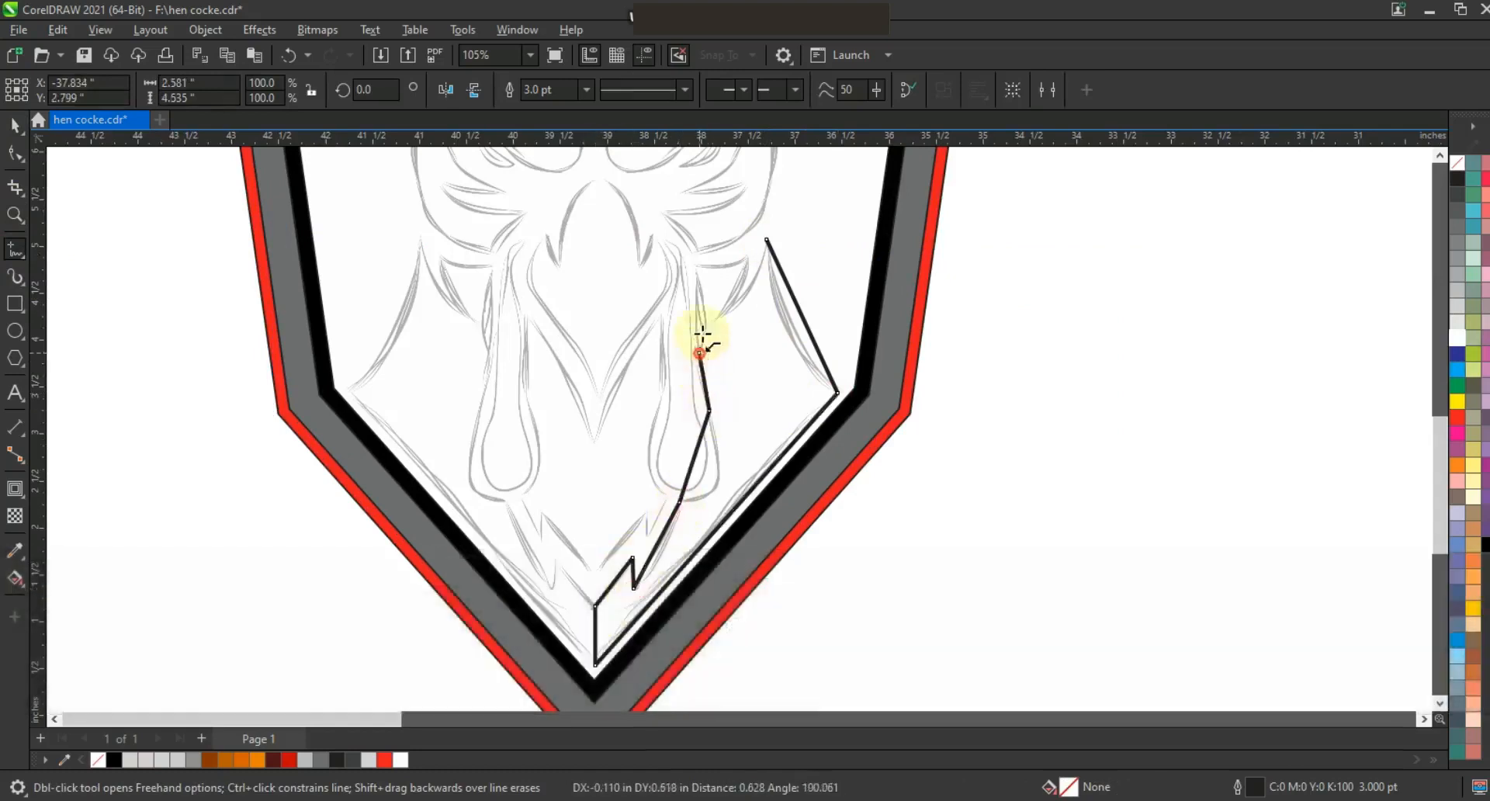
click(748, 259)
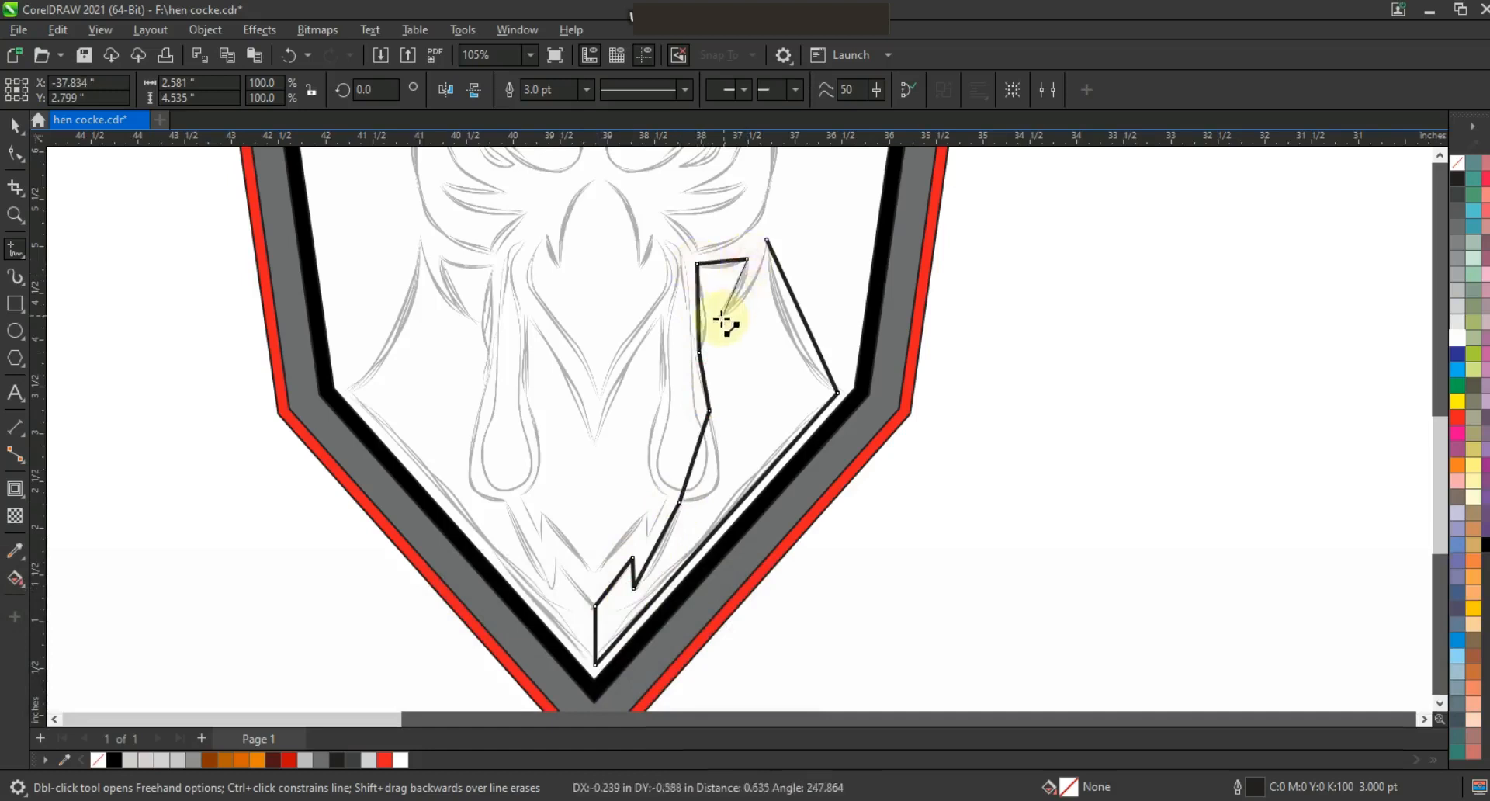
Convert the feather shape's segments to curves and bend its outer edge to follow the sketch.
click(14, 153)
drag(382, 199, 863, 656)
click(809, 351)
drag(806, 332, 790, 331)
click(14, 215)
drag(522, 203, 934, 524)
click(15, 153)
drag(766, 278, 776, 291)
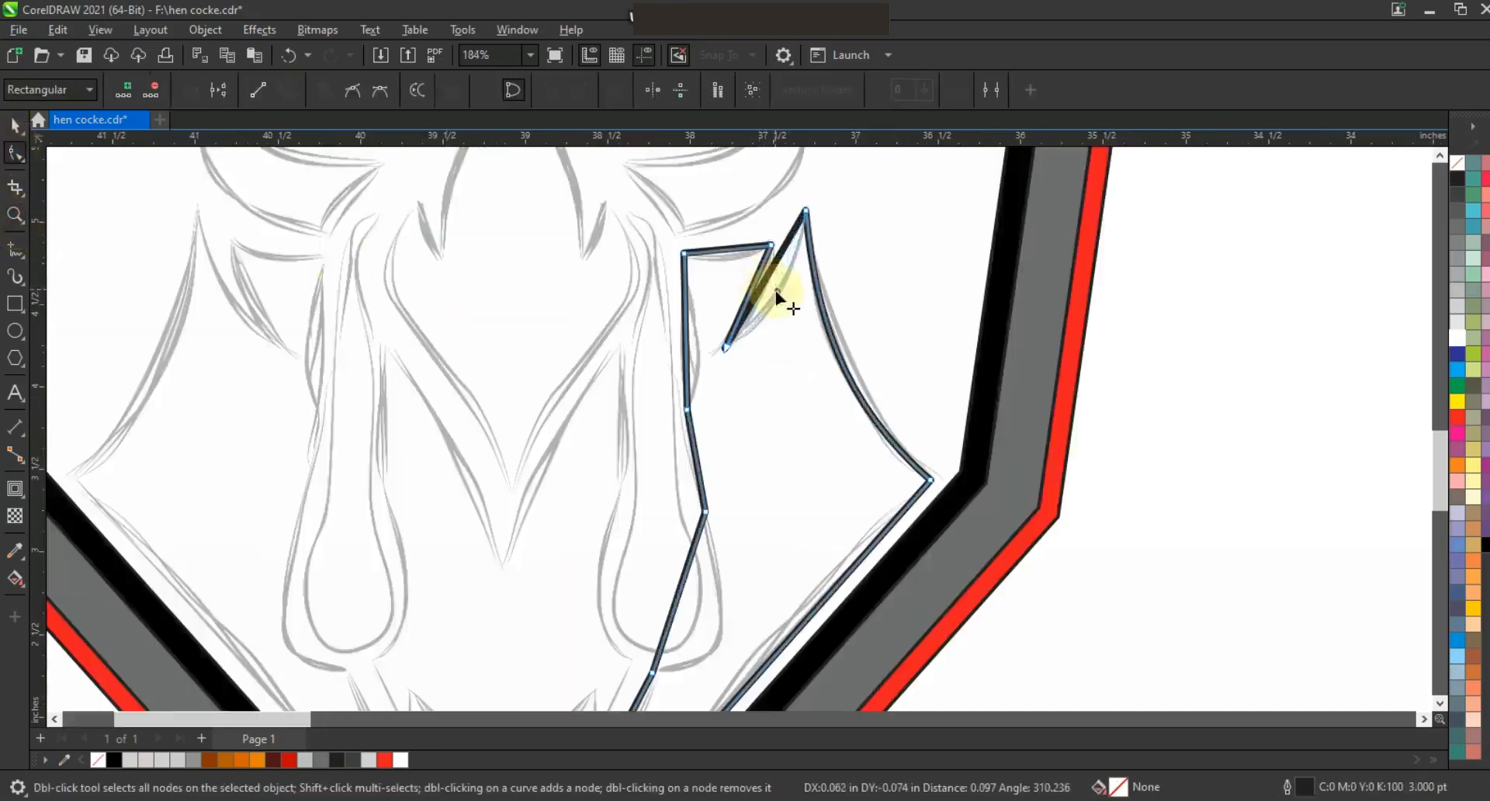
Bend the feather shape's inner edge into a curve matching the sketch.
click(721, 254)
click(692, 361)
click(701, 459)
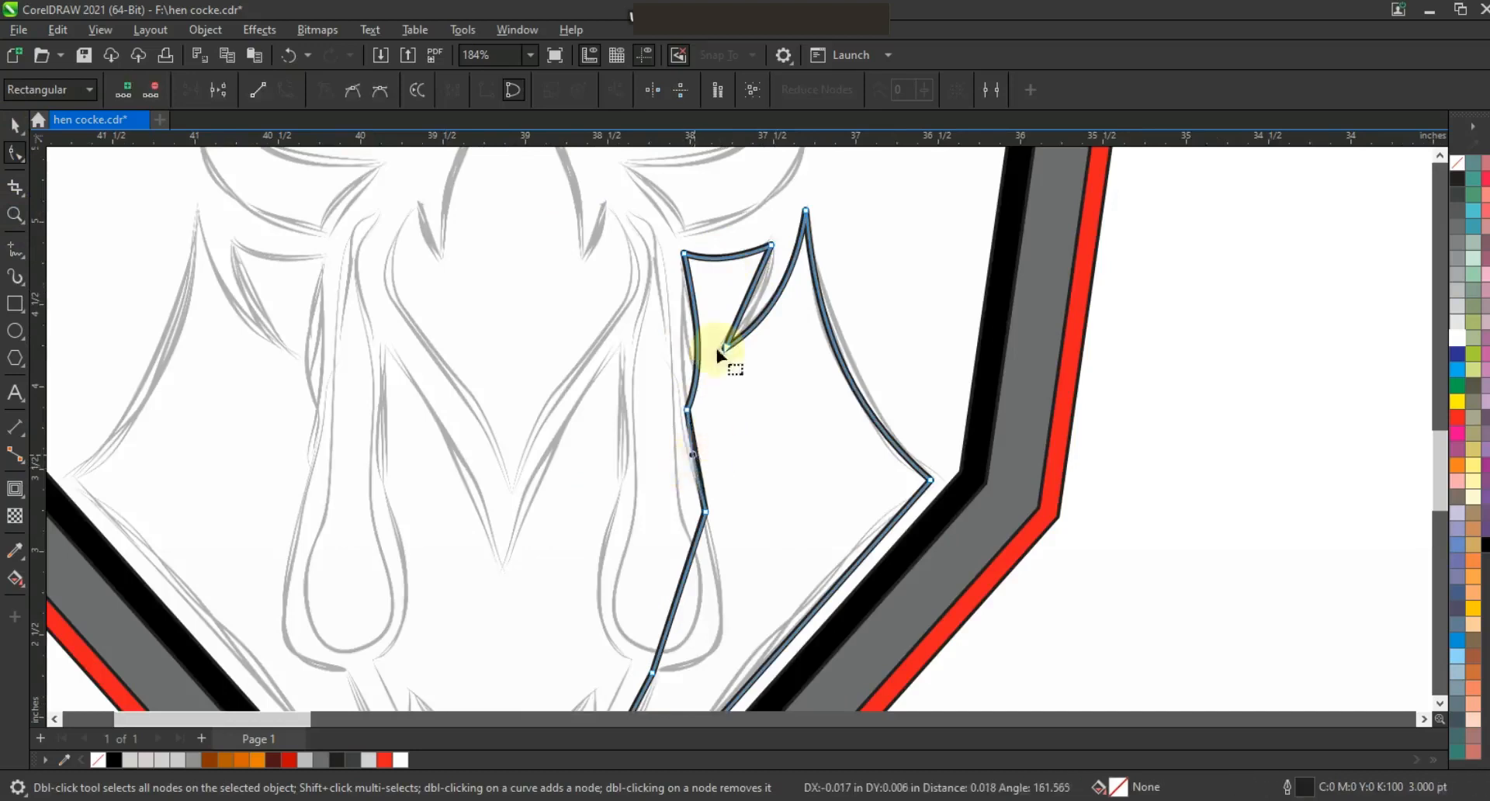
key(ctrl+z)
click(689, 361)
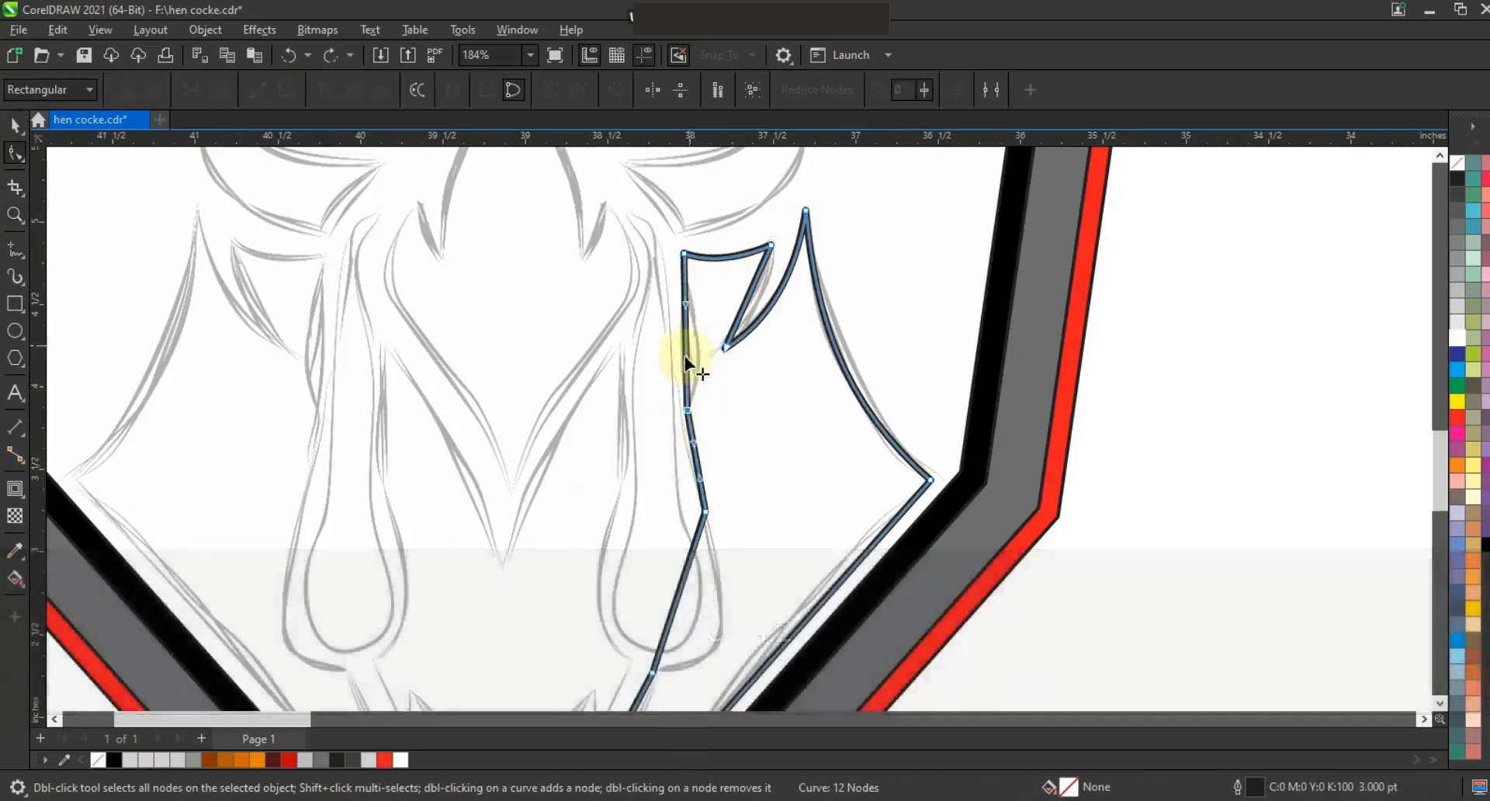
drag(711, 586, 736, 608)
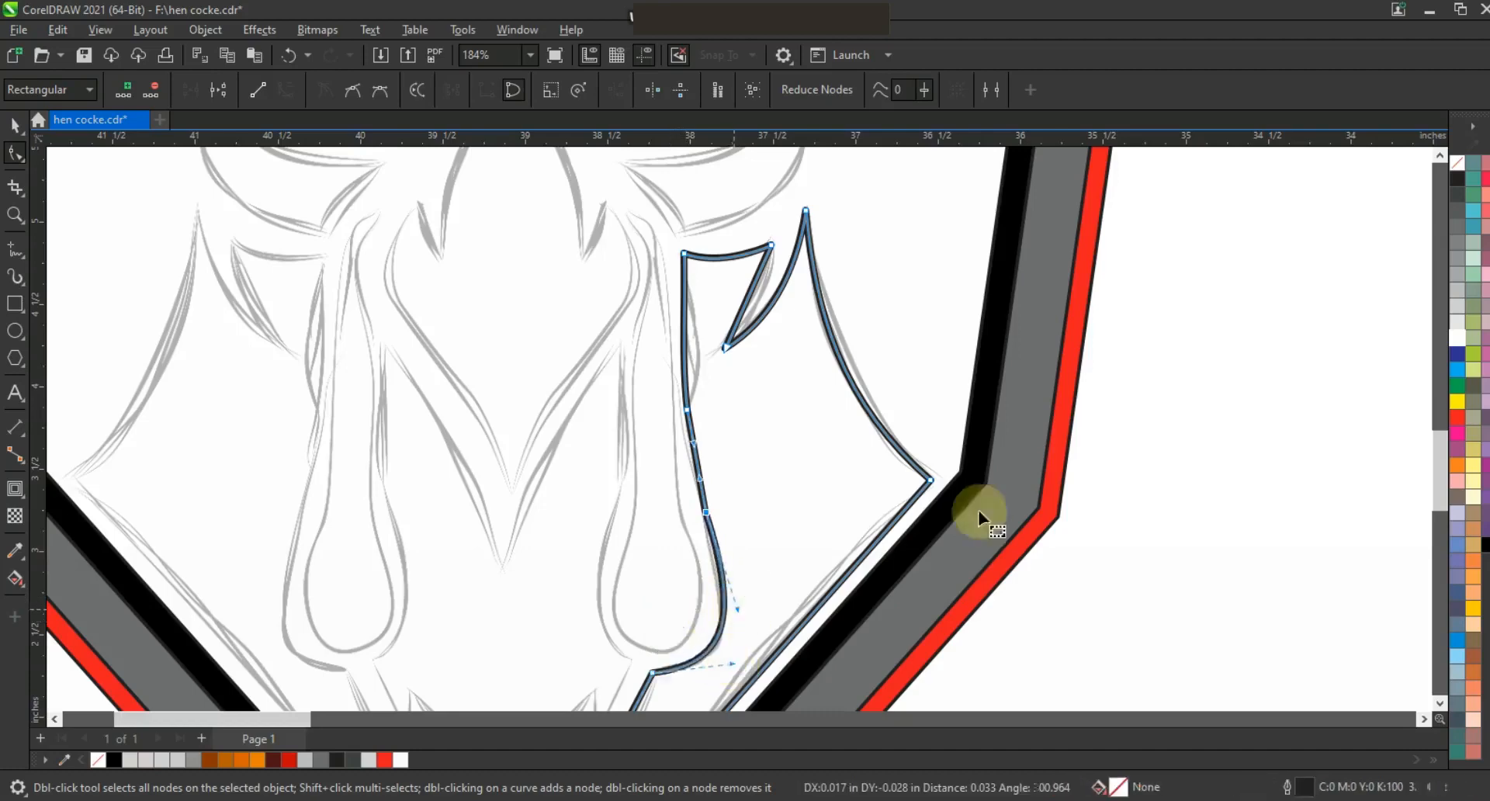
Fill the feather shape black and mirror a copy onto the left side of the head.
click(1441, 704)
click(608, 488)
key(F3)
click(15, 125)
drag(873, 423, 436, 423)
shift+click(792, 389)
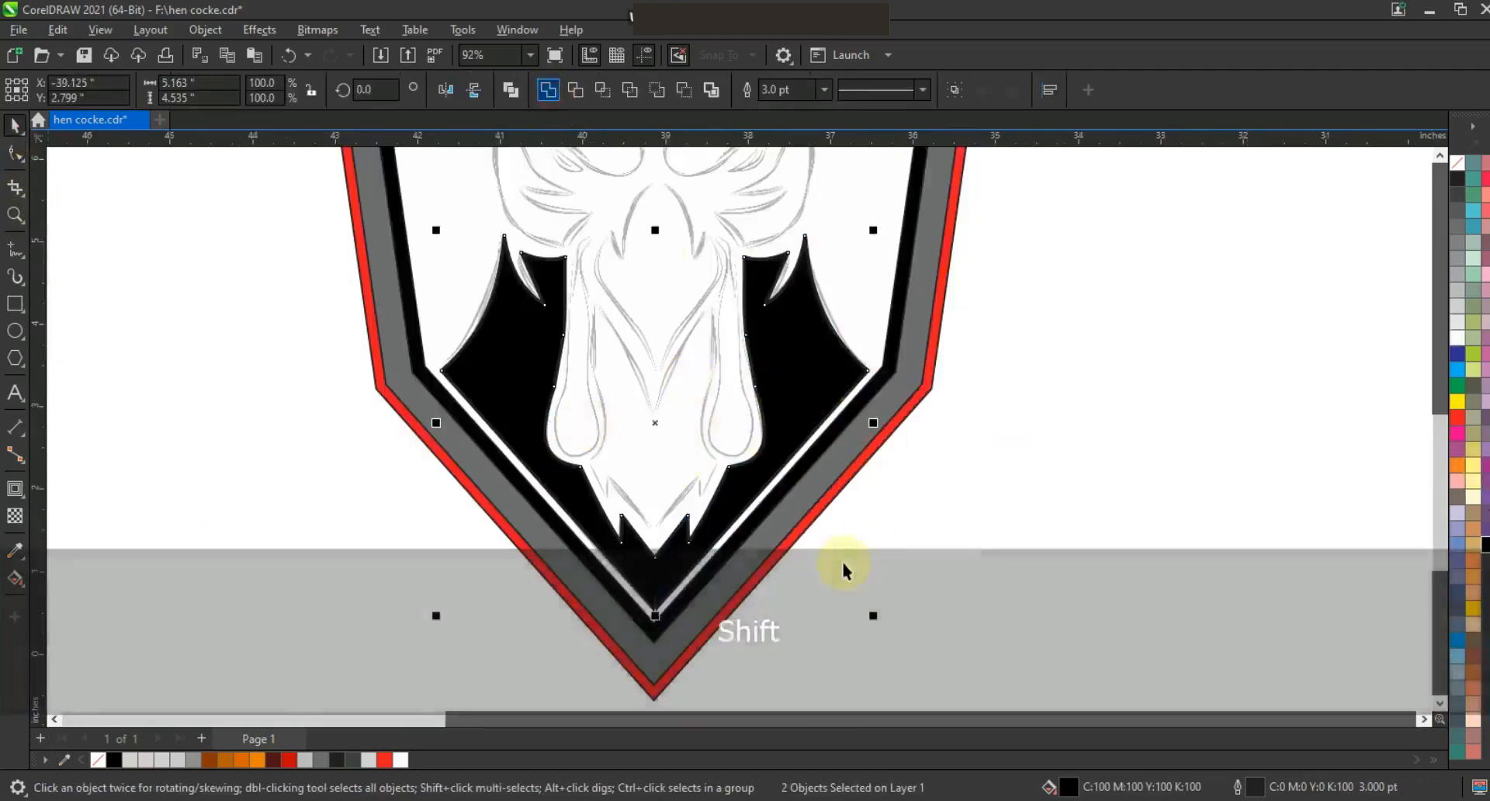
Trace the right brow shape above the eye with the Polyline tool.
scroll(844, 564, down, 1)
key(Escape)
click(14, 215)
drag(647, 268, 937, 478)
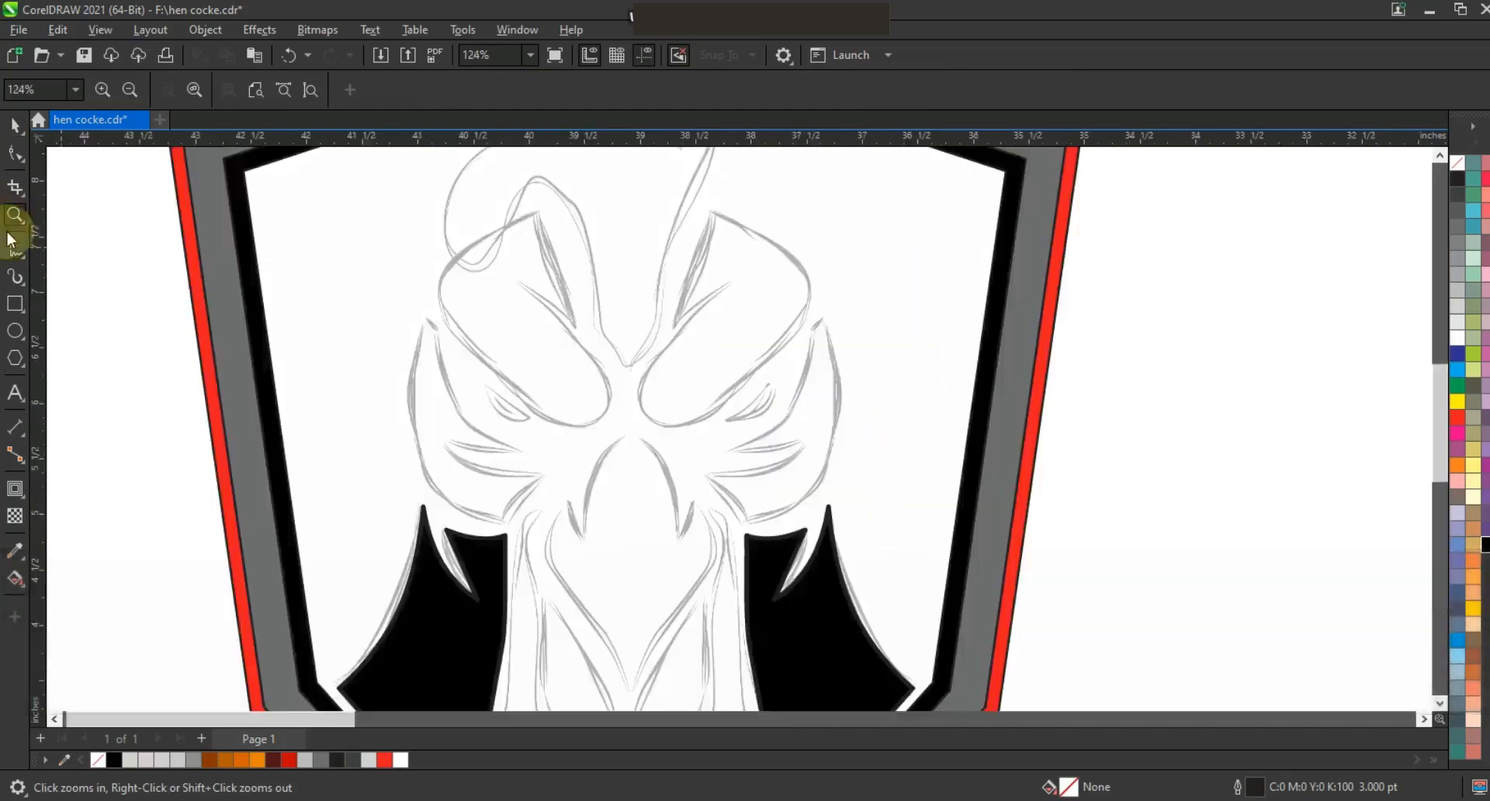
click(12, 246)
double_click(797, 329)
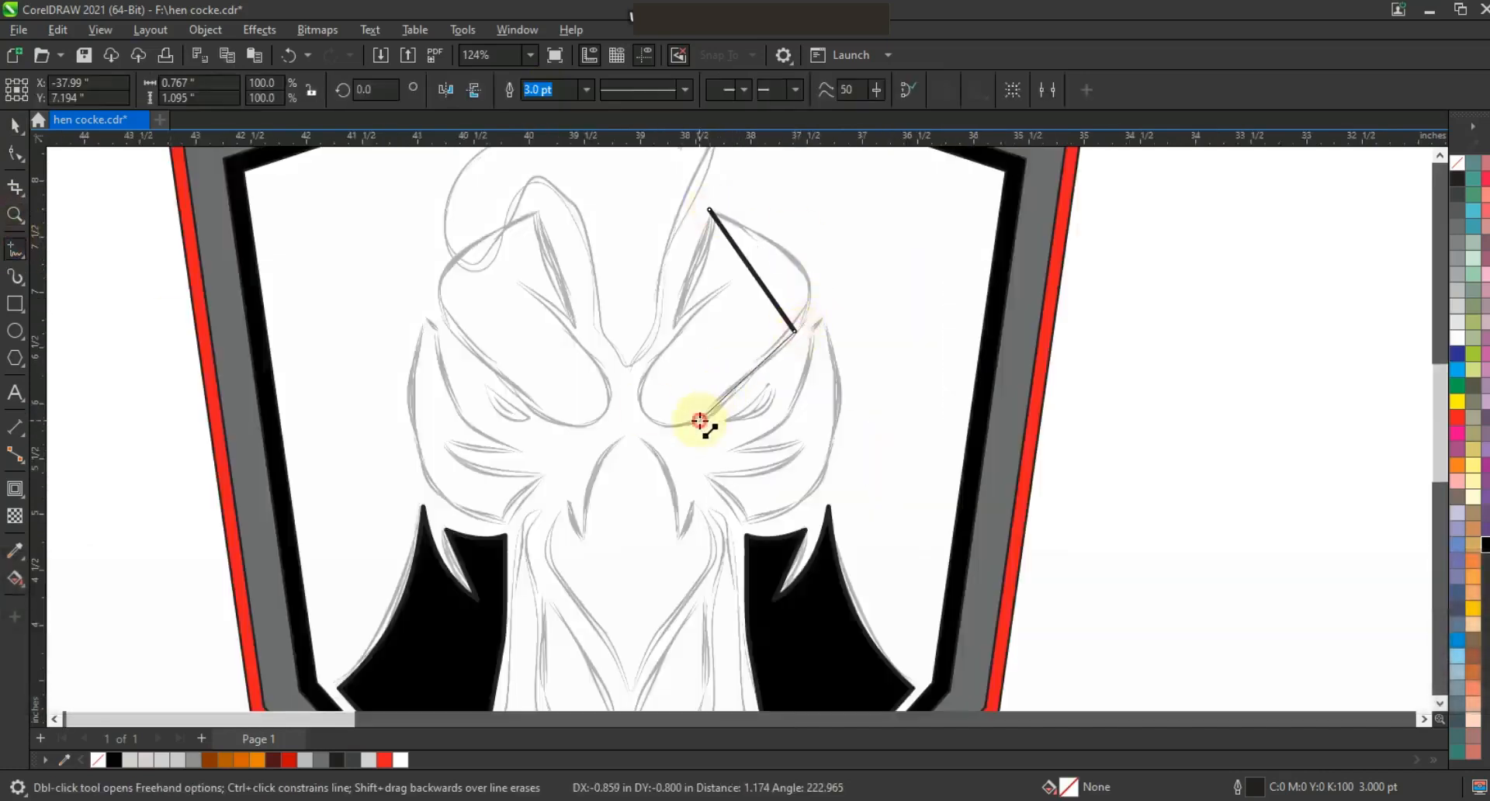
double_click(674, 328)
click(710, 211)
Reshape the right brow shape's nodes and bend its lower edges into curves following the sketch.
click(15, 153)
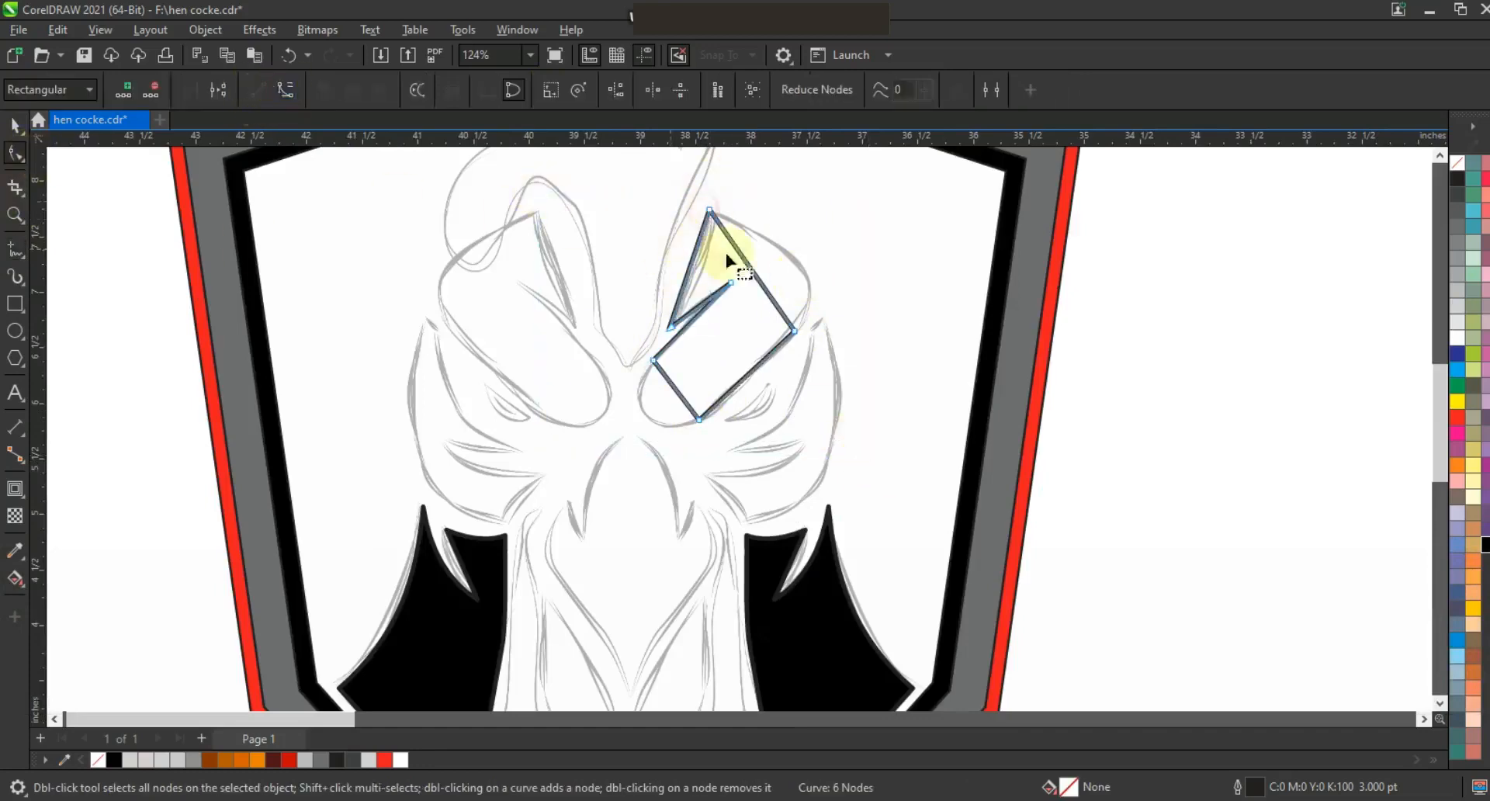
drag(765, 301, 811, 274)
click(15, 215)
drag(460, 200, 1015, 509)
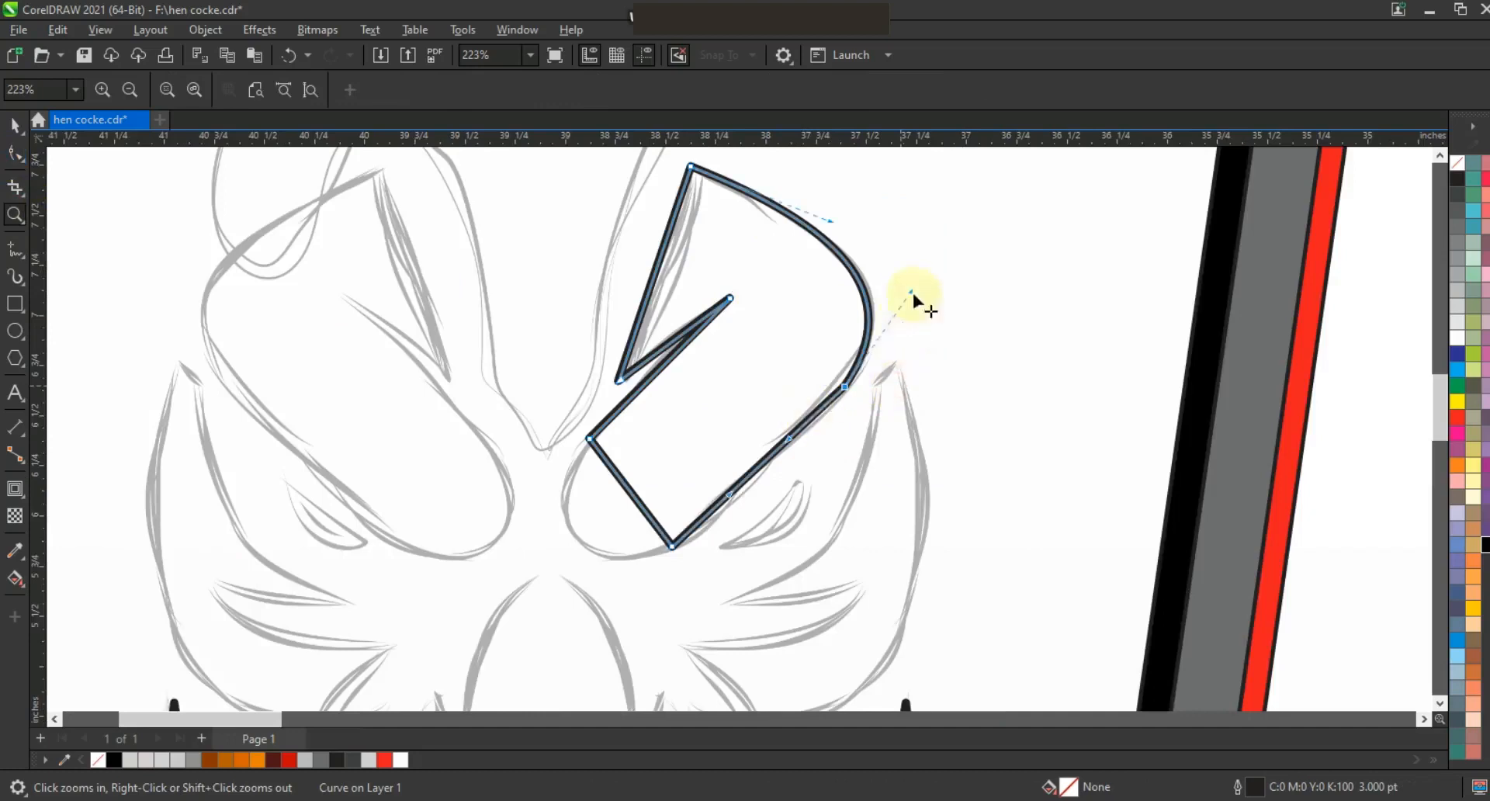
key(F10)
click(764, 470)
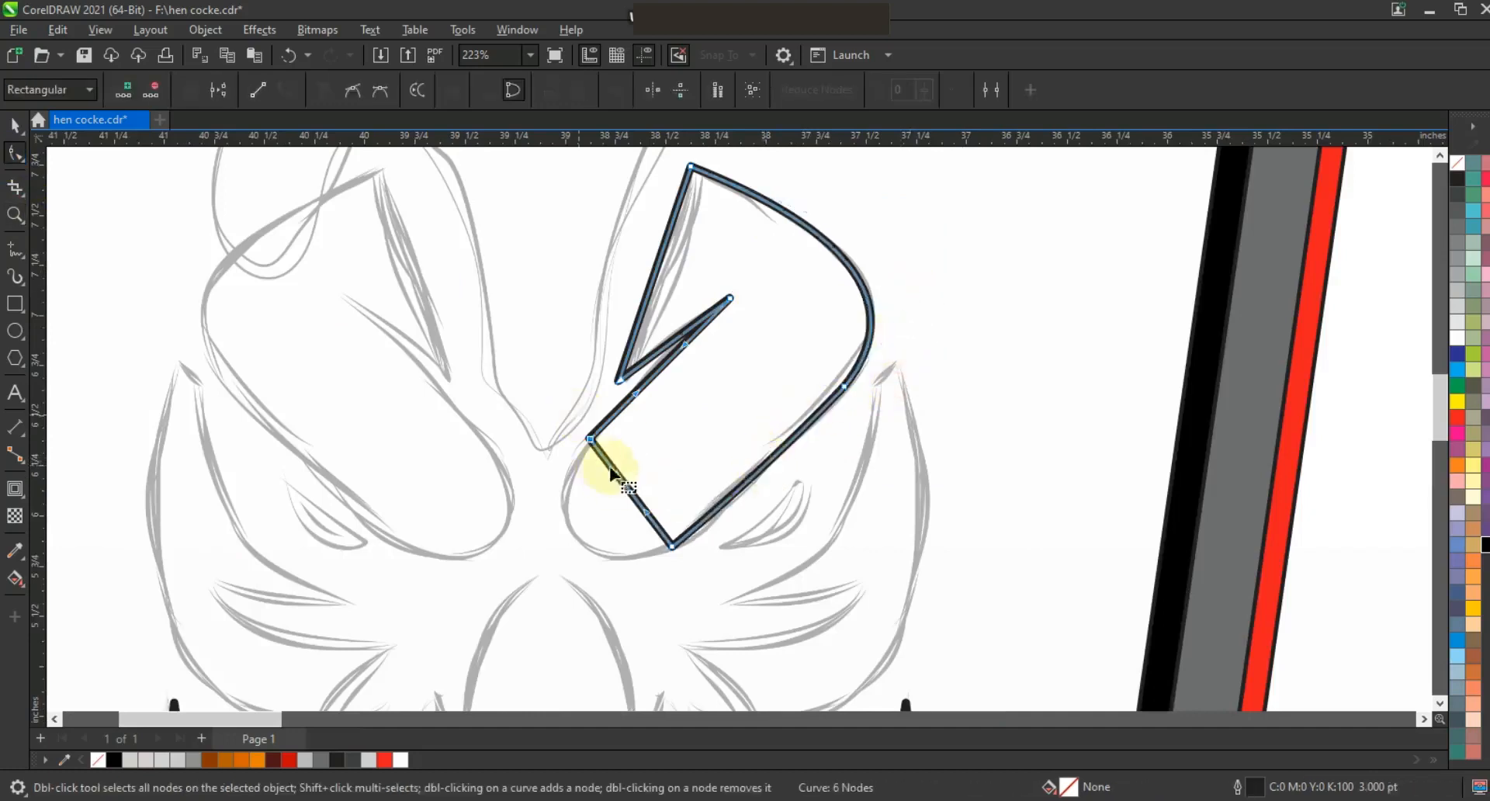
drag(576, 470, 560, 475)
drag(647, 512, 592, 578)
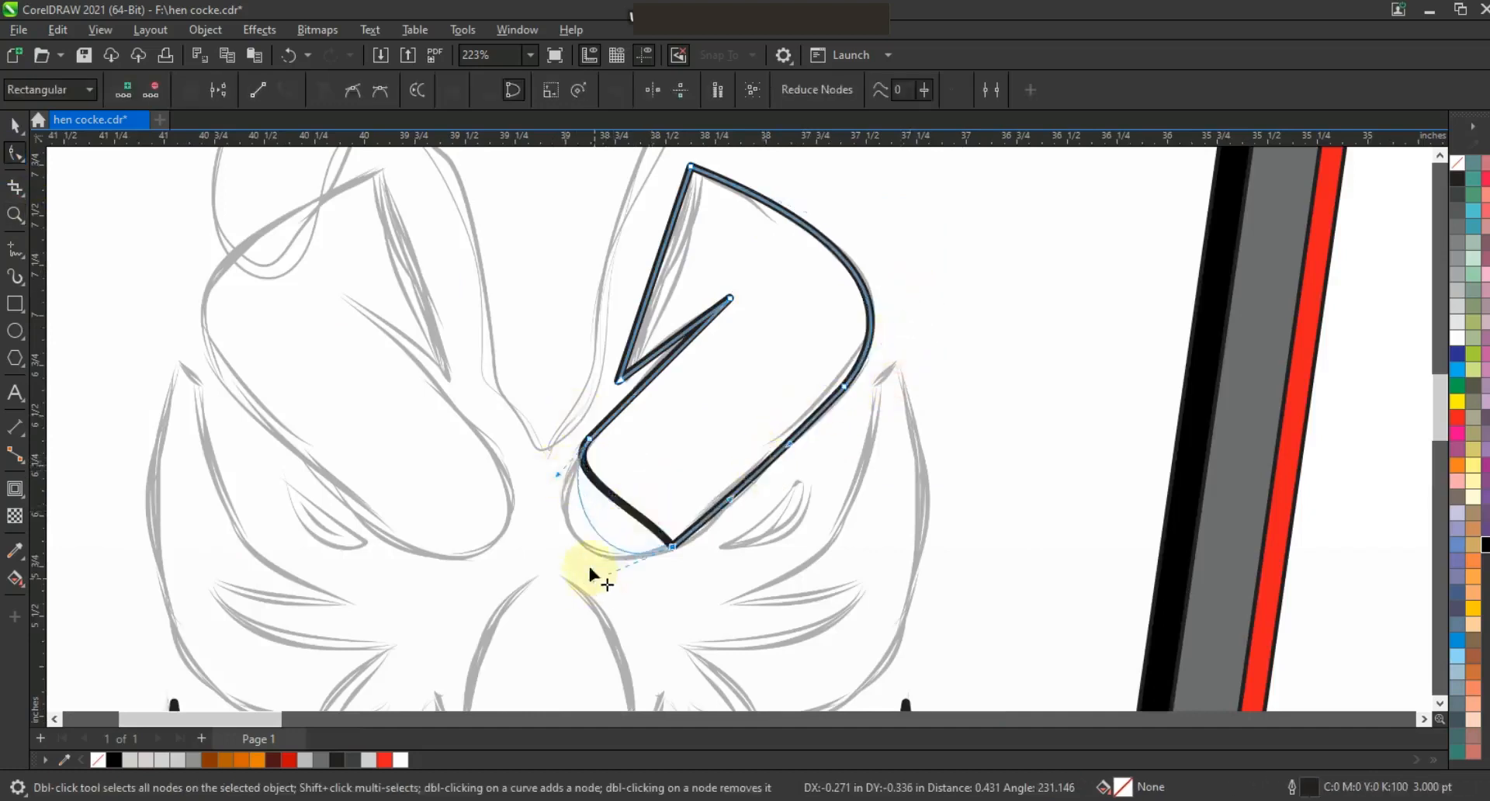
drag(590, 526, 565, 532)
double_click(658, 275)
click(675, 351)
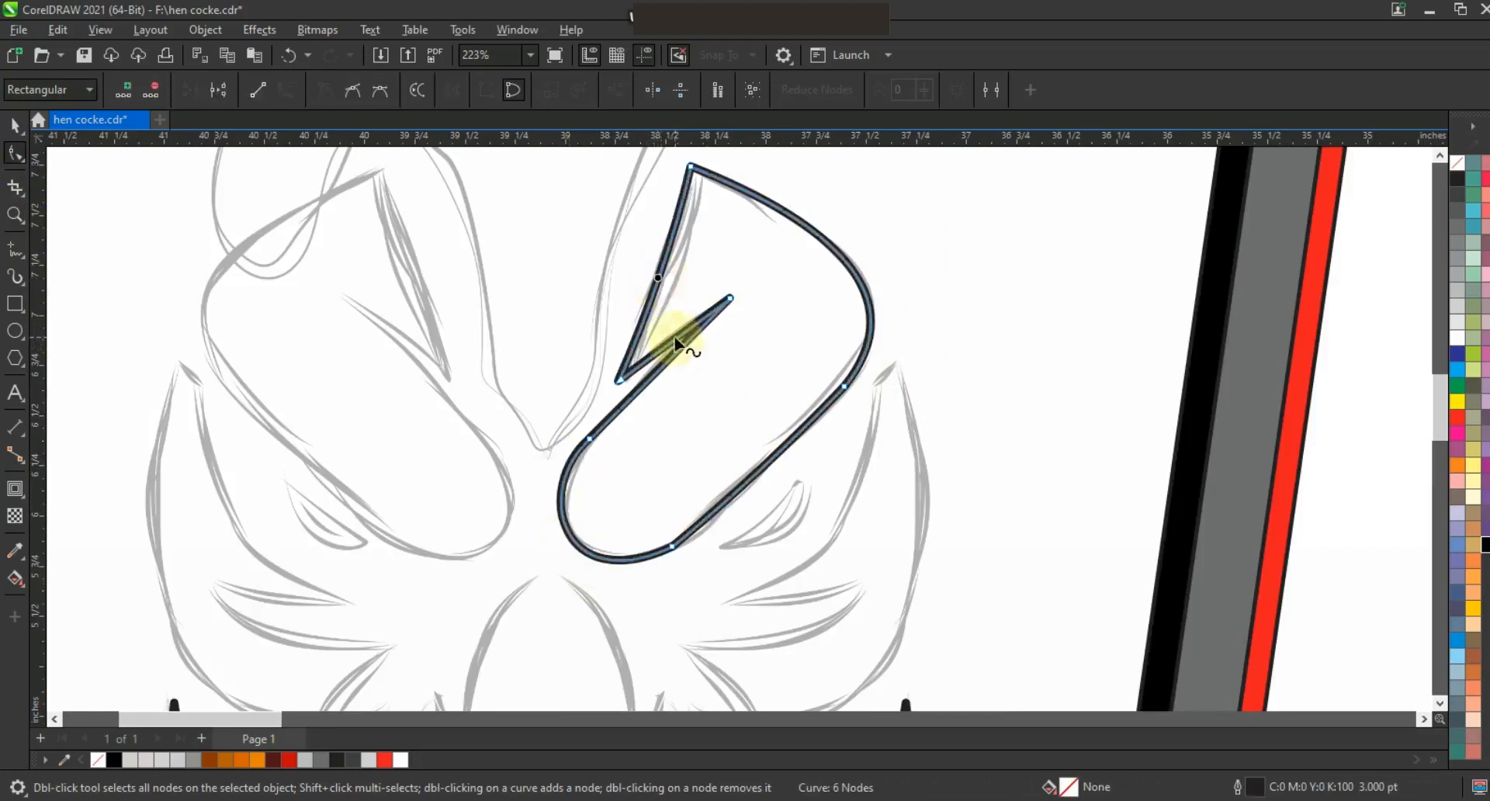
Fill the right brow shape black.
click(14, 124)
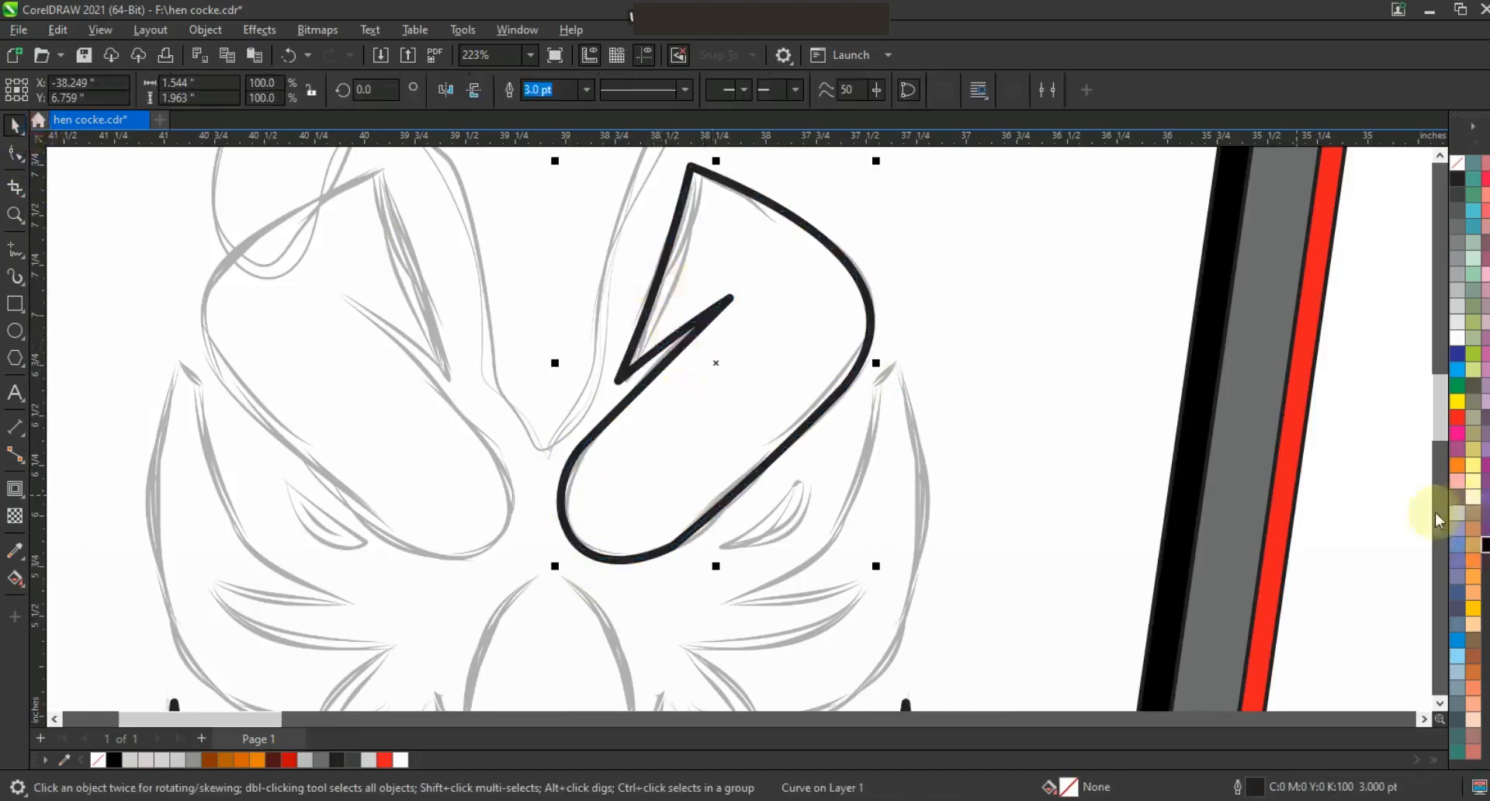
click(1484, 547)
key(F3)
right_click(1458, 163)
click(1442, 175)
click(867, 511)
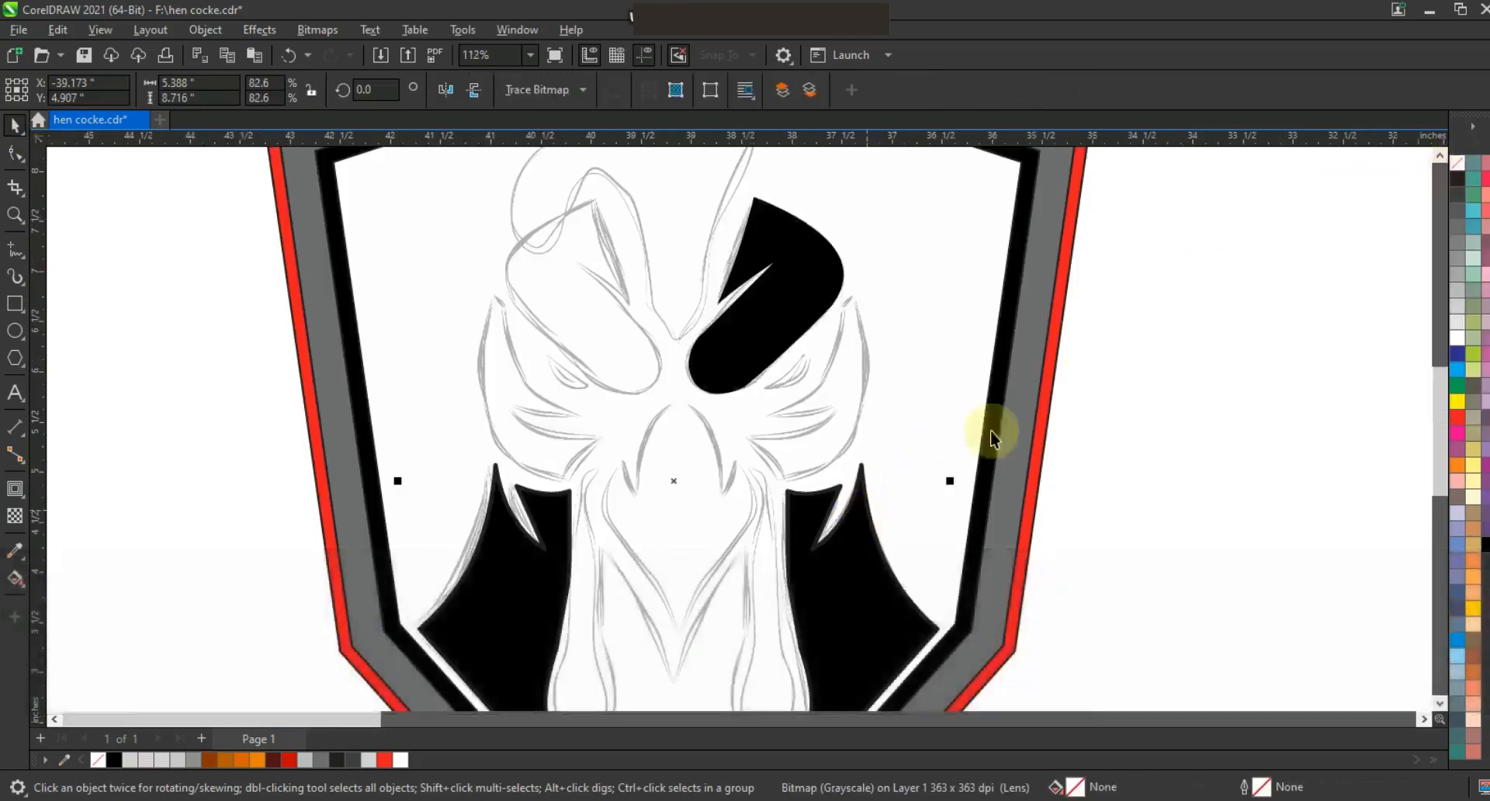
key(ctrl+z)
Trace the cheek feather shape below the right brow with the Polyline tool.
click(17, 212)
drag(649, 236, 1115, 573)
key(F5)
click(701, 244)
double_click(677, 268)
double_click(553, 448)
double_click(525, 486)
double_click(575, 556)
click(701, 244)
Bend the cheek feather shape's edges into curves matching the sketch.
click(15, 152)
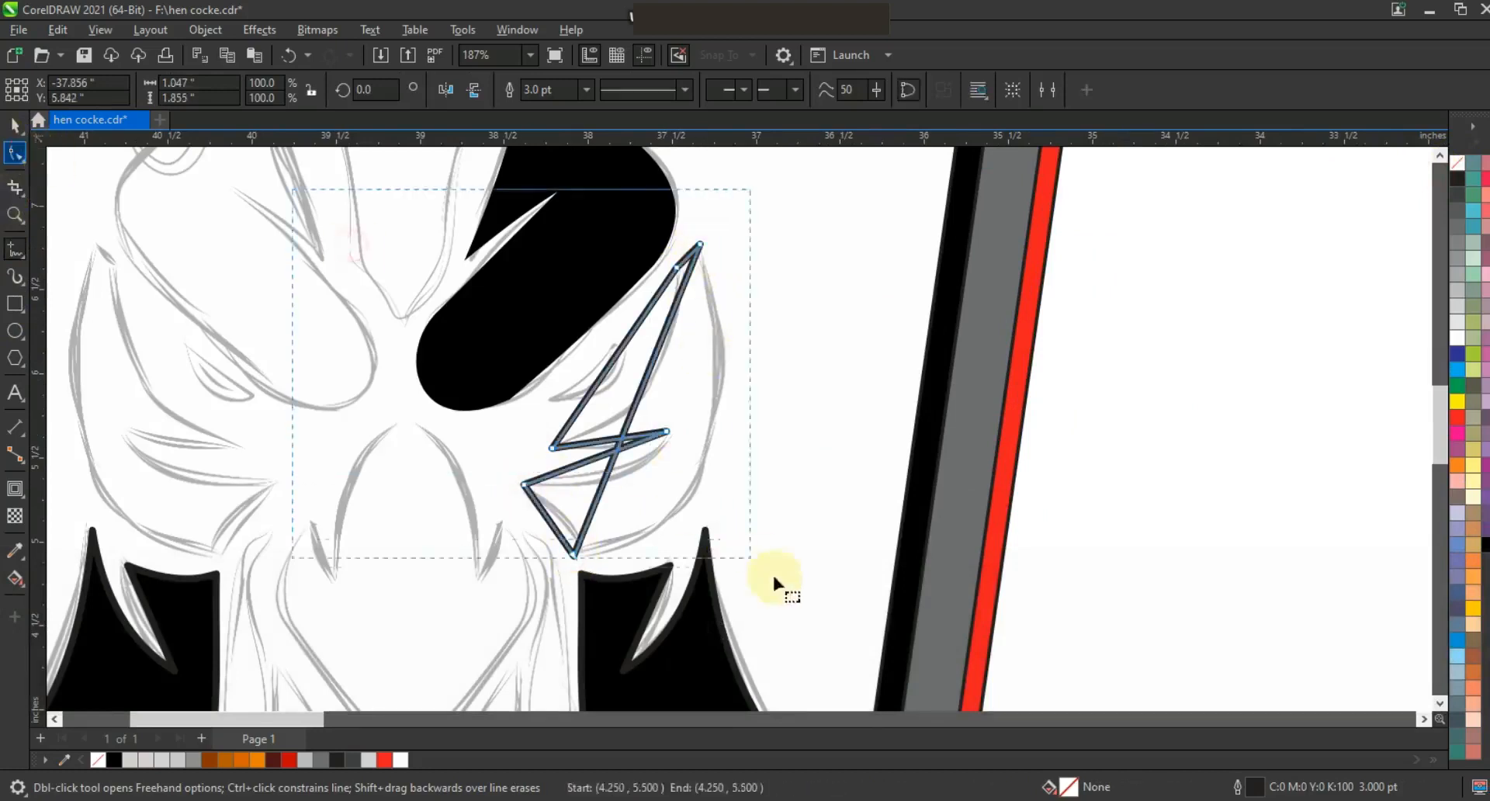
drag(647, 388, 716, 547)
drag(746, 384, 752, 383)
drag(655, 256, 685, 282)
drag(632, 339, 615, 450)
drag(558, 528, 562, 527)
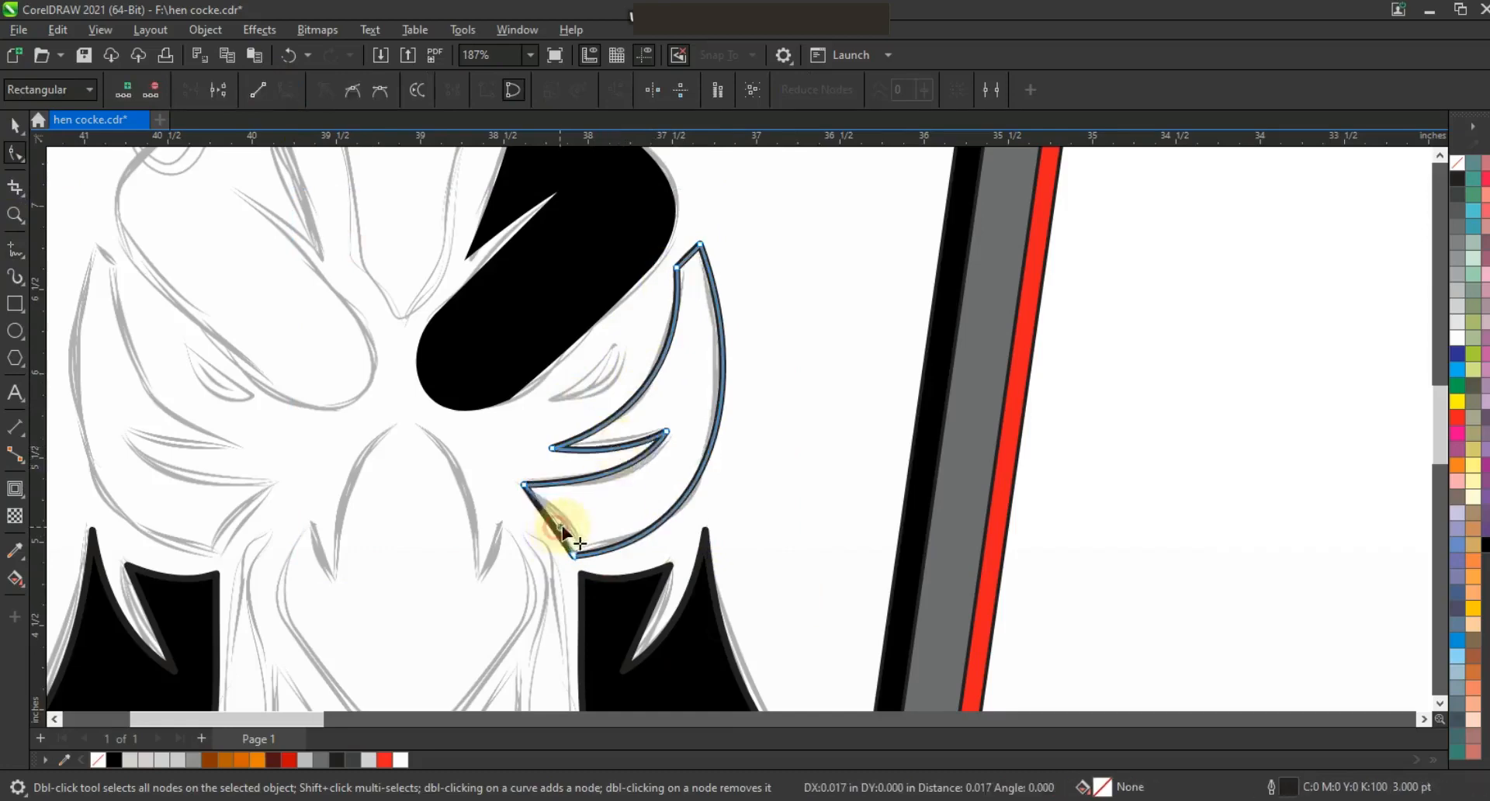
Fill the cheek feather shape black and mirror a copy onto the left side of the head.
click(15, 126)
click(1485, 543)
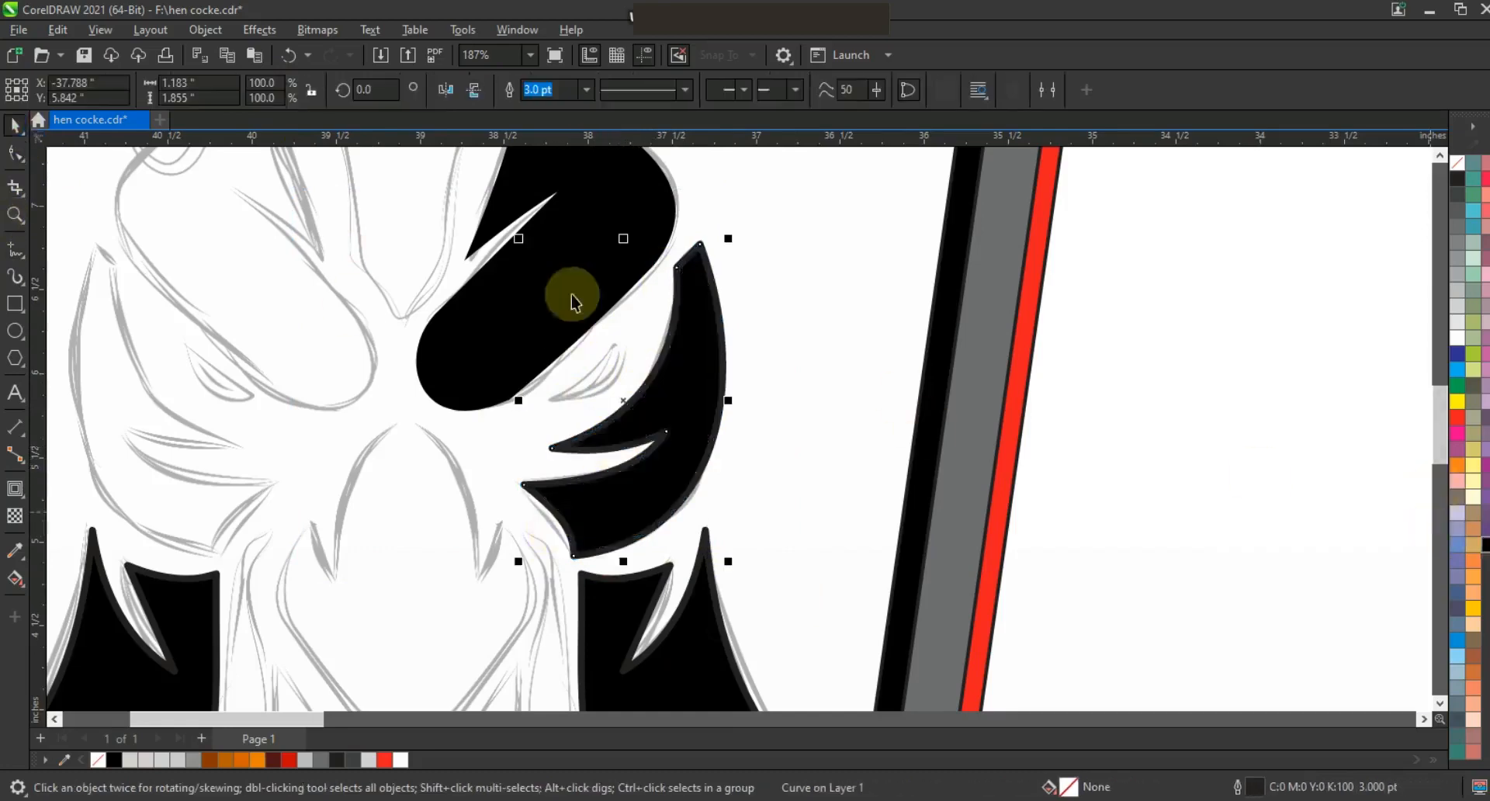
key(F3)
right_click(1458, 164)
click(1413, 181)
drag(949, 322, 741, 332)
right_click(742, 332)
drag(765, 336, 747, 336)
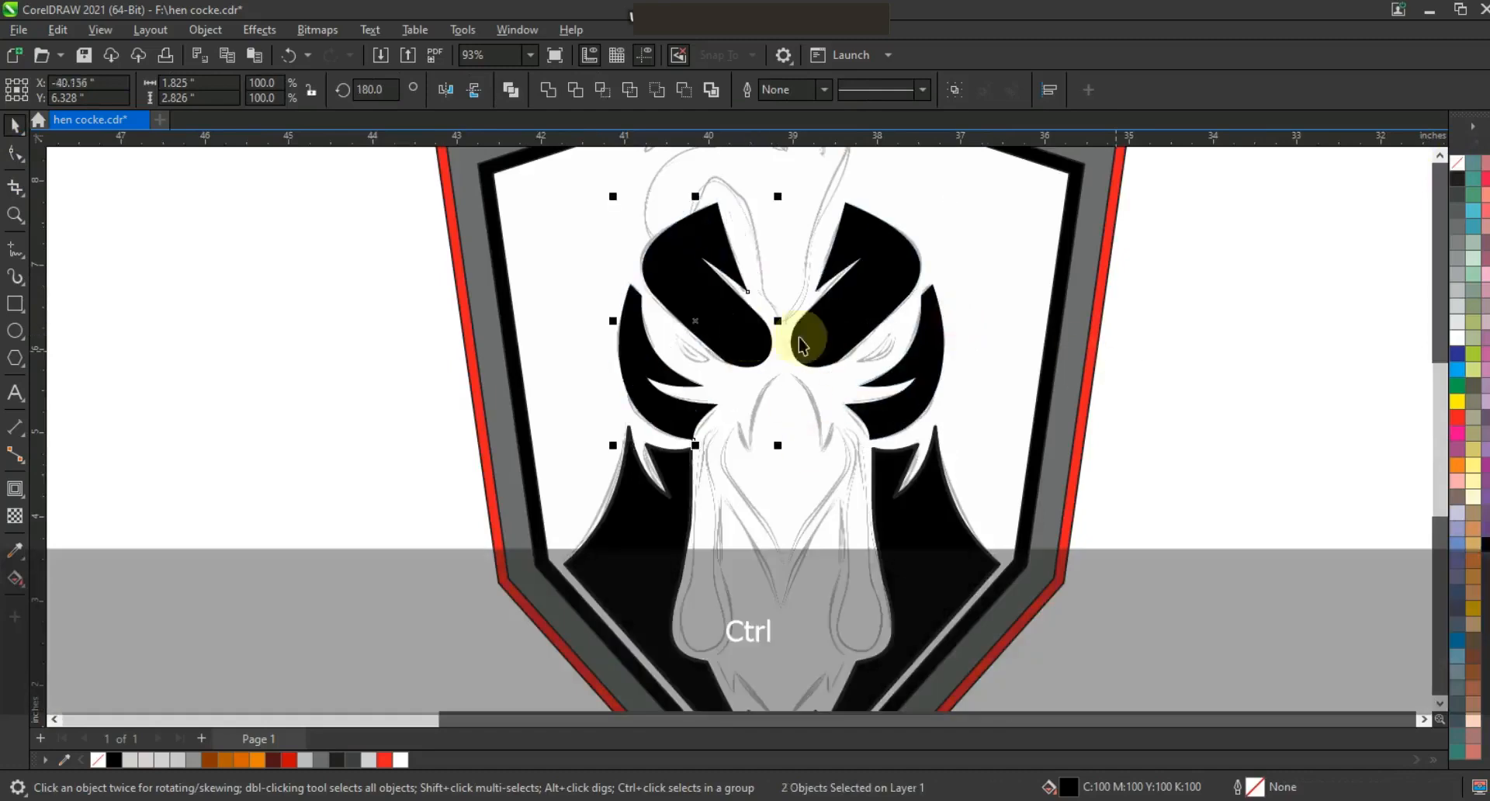
Trace the left half of the neck shape below the beak with the Polyline tool.
key(F3)
key(Escape)
click(1056, 401)
click(14, 219)
drag(632, 266, 1017, 574)
drag(554, 382, 917, 613)
click(14, 248)
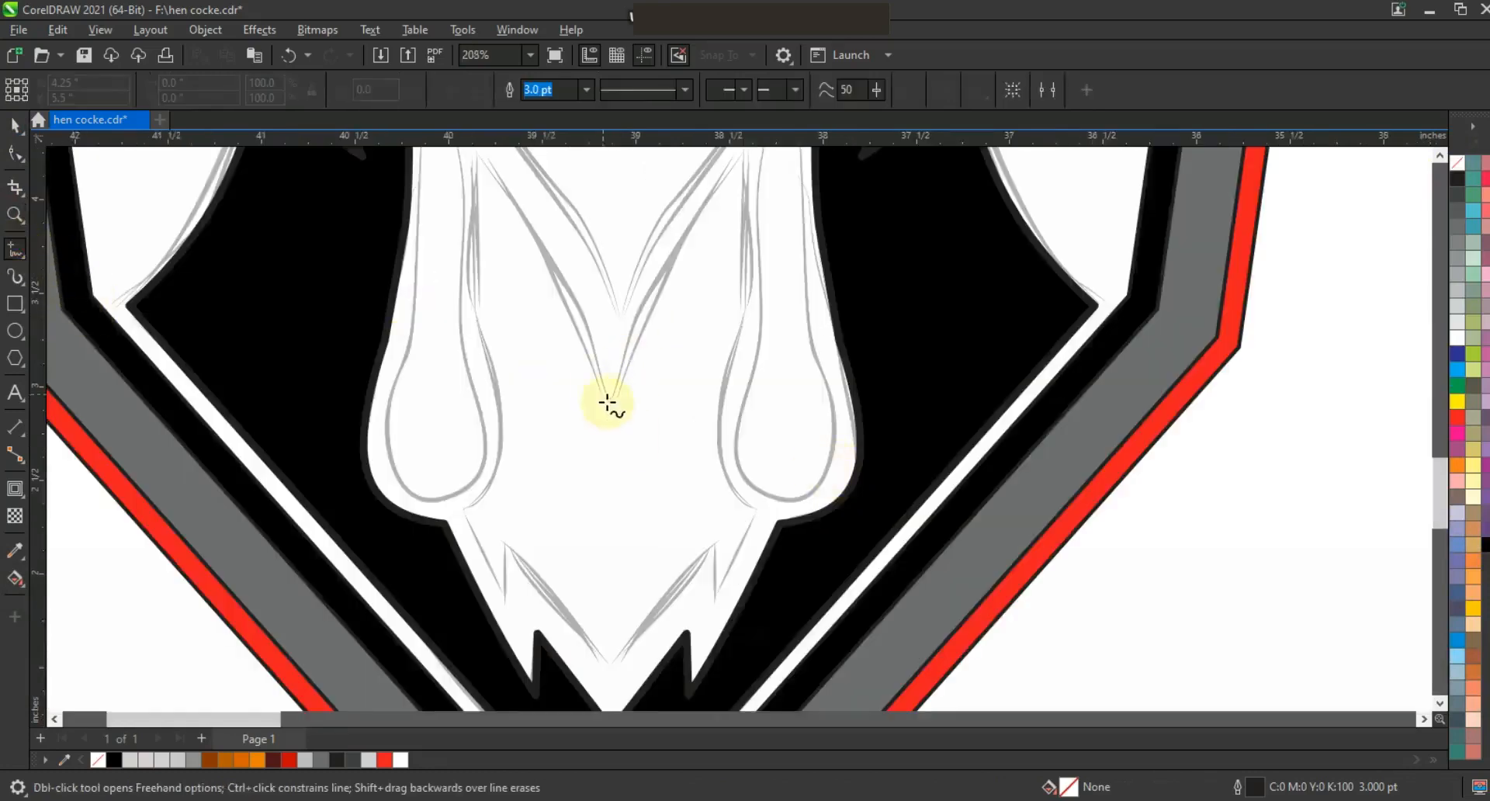
double_click(473, 156)
click(485, 374)
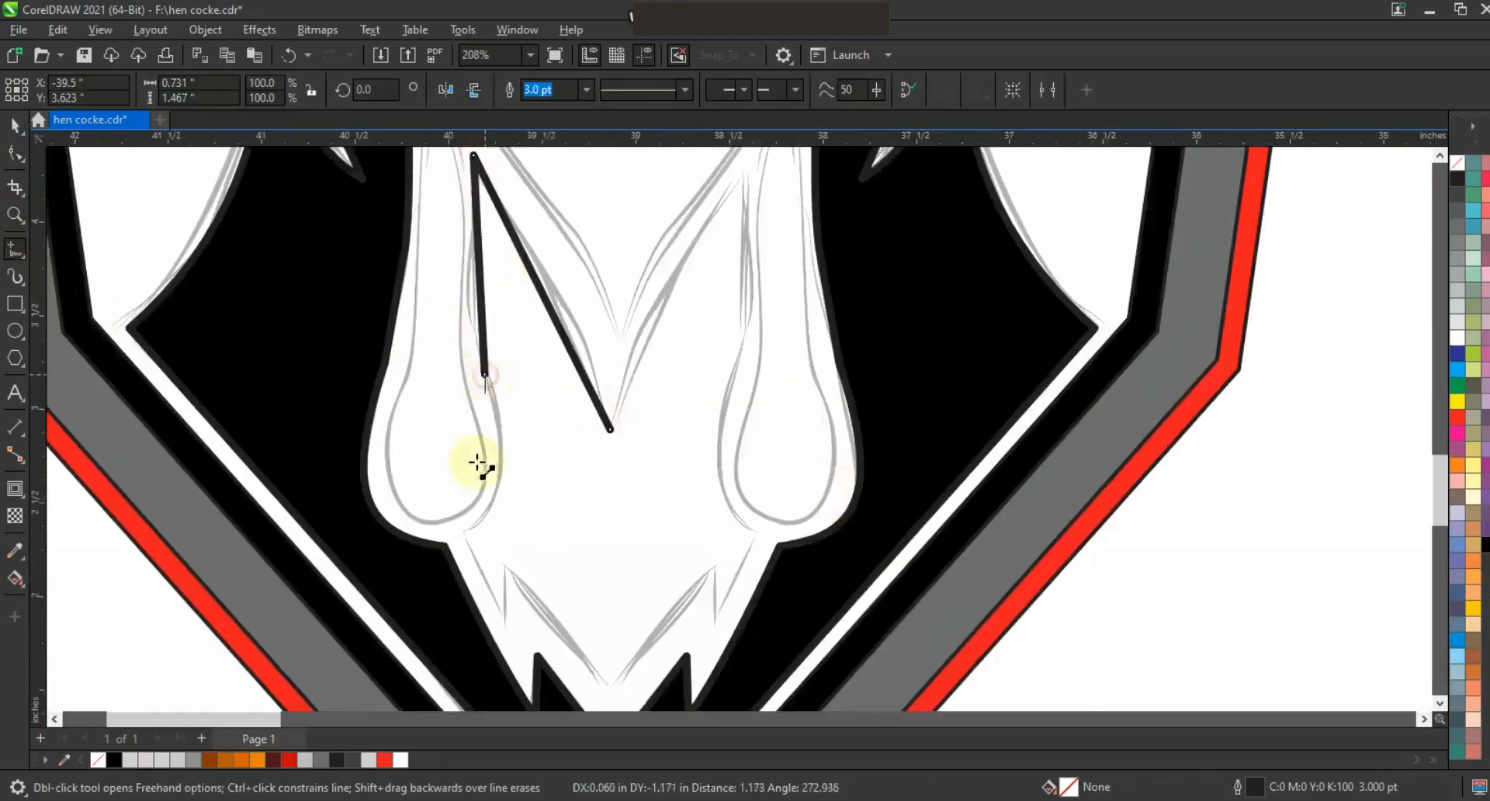
click(468, 534)
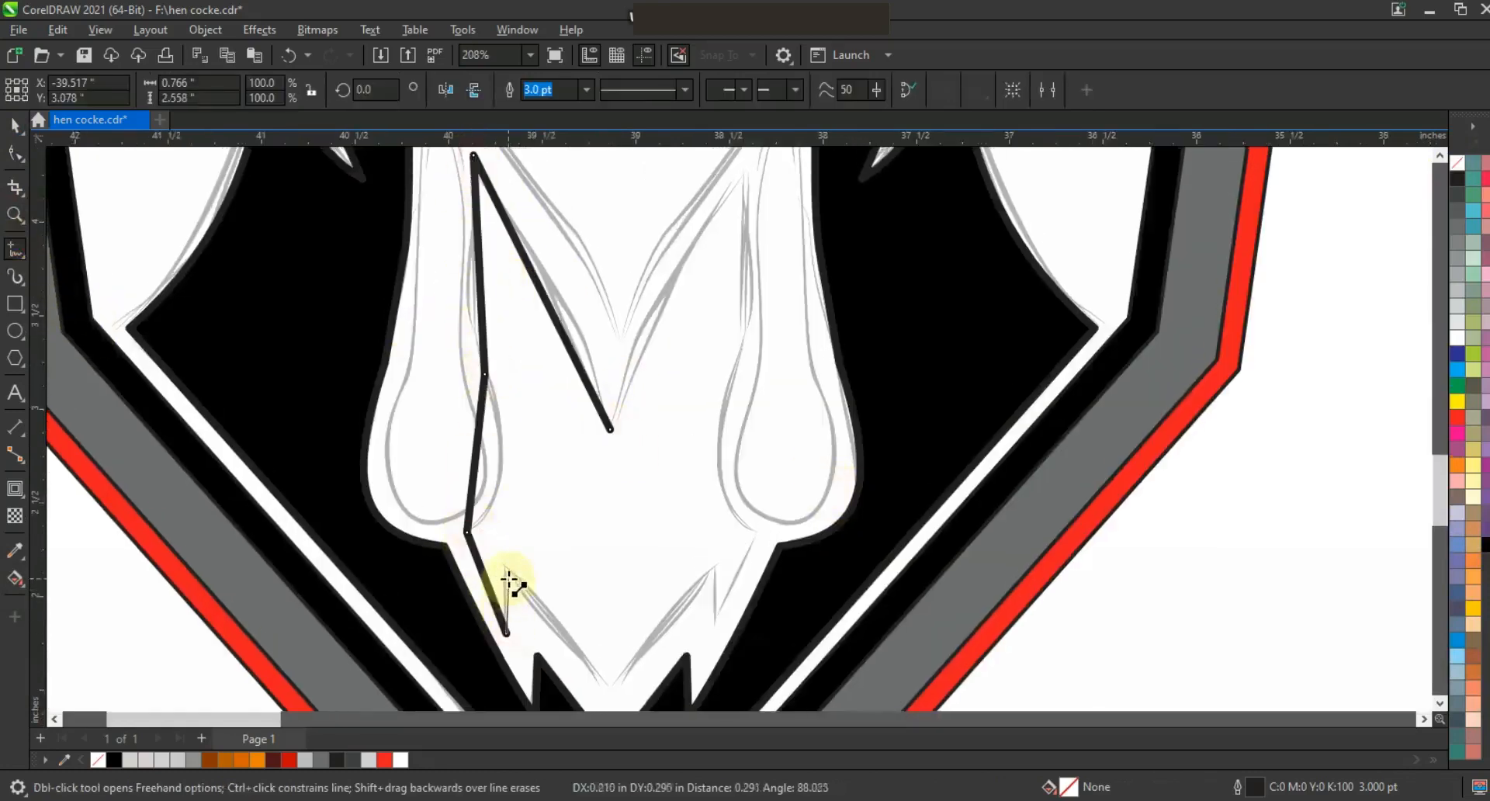
click(604, 690)
click(610, 430)
Bend the neck shape's inner edge into a curve following the sketch.
click(15, 153)
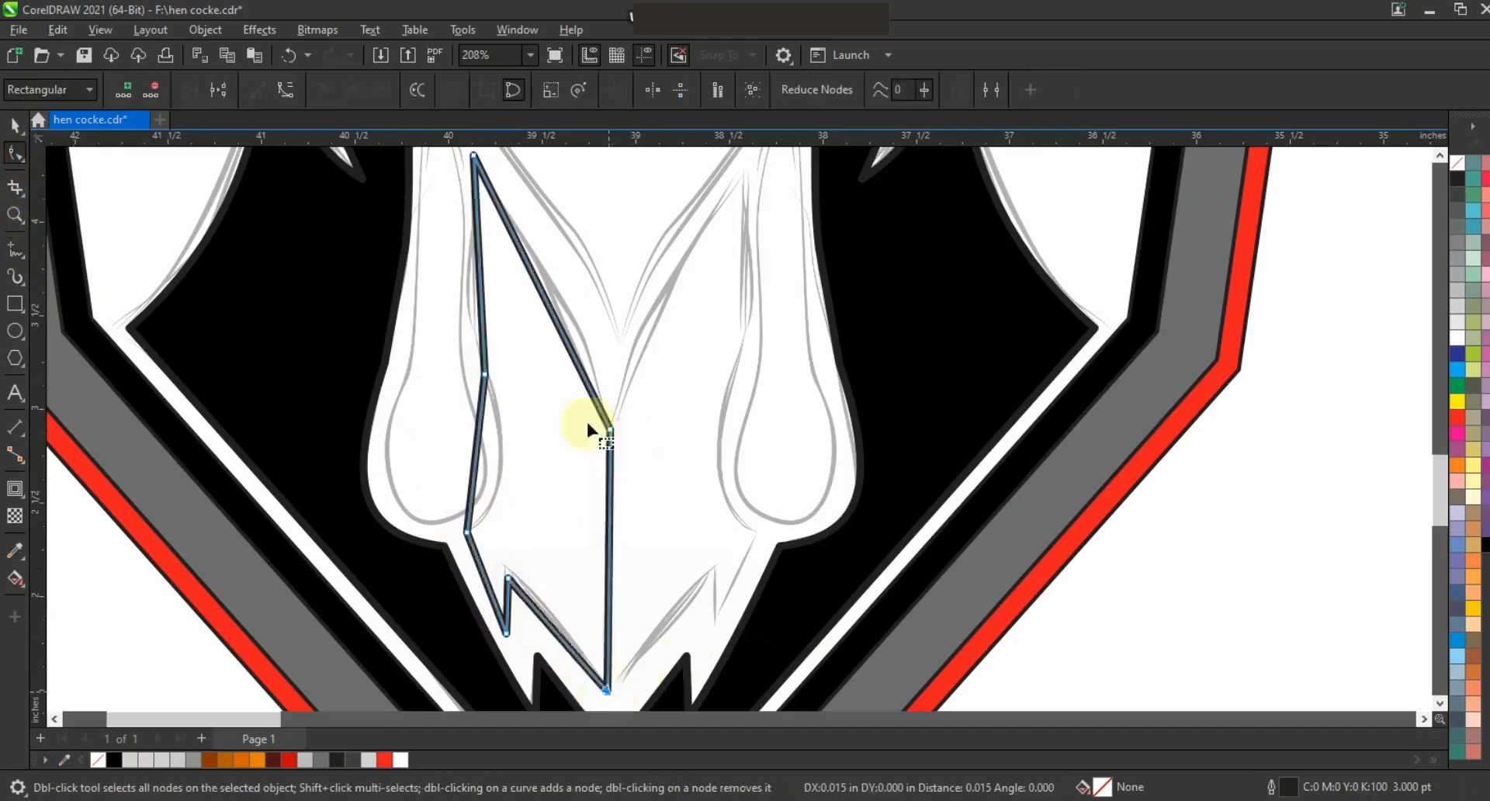
key(F3)
click(572, 370)
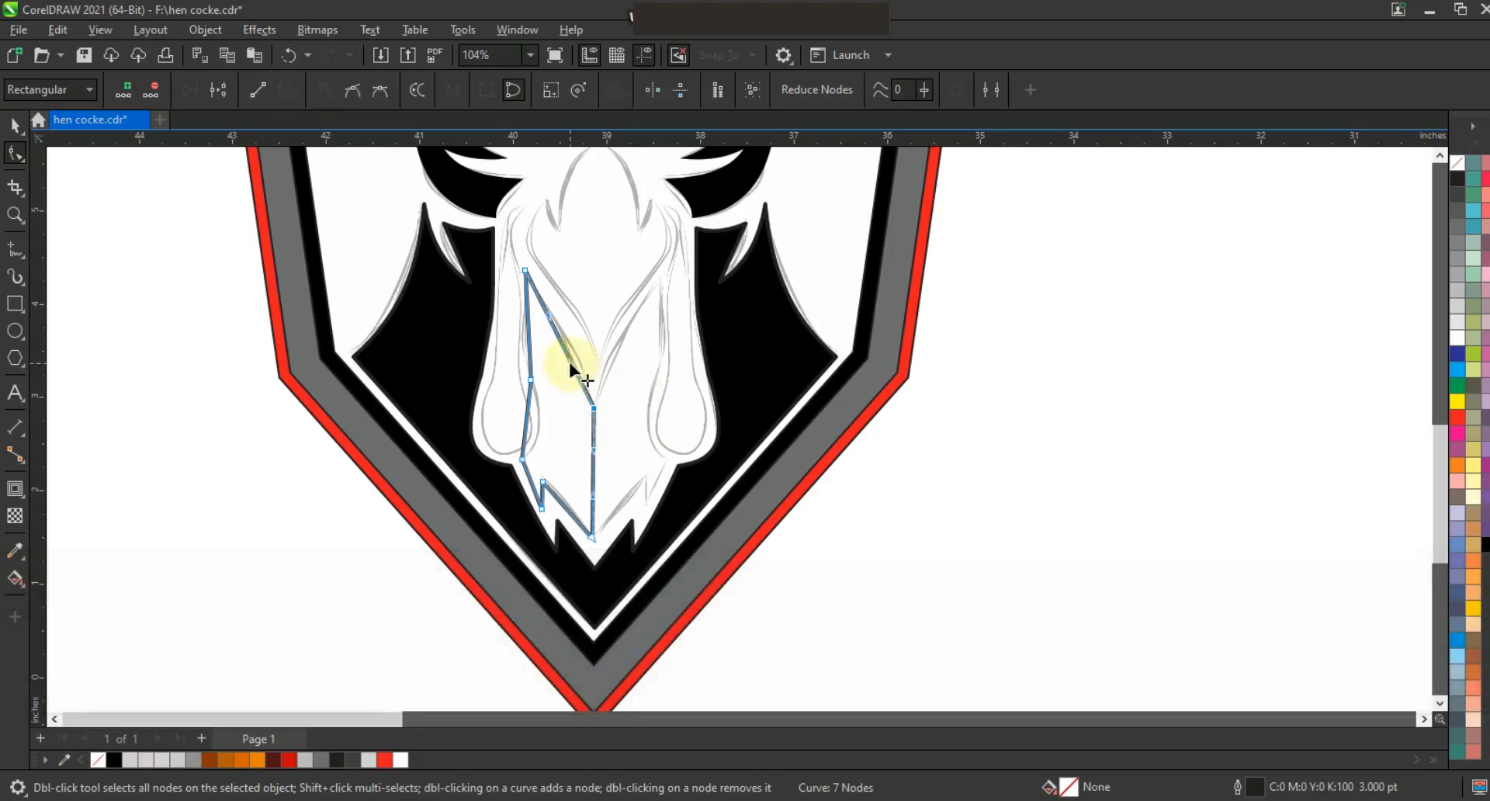
drag(569, 363, 539, 420)
click(531, 414)
Fill the neck half black and place a mirrored copy on the right side.
click(15, 125)
click(114, 760)
drag(516, 404, 601, 405)
right_click(602, 405)
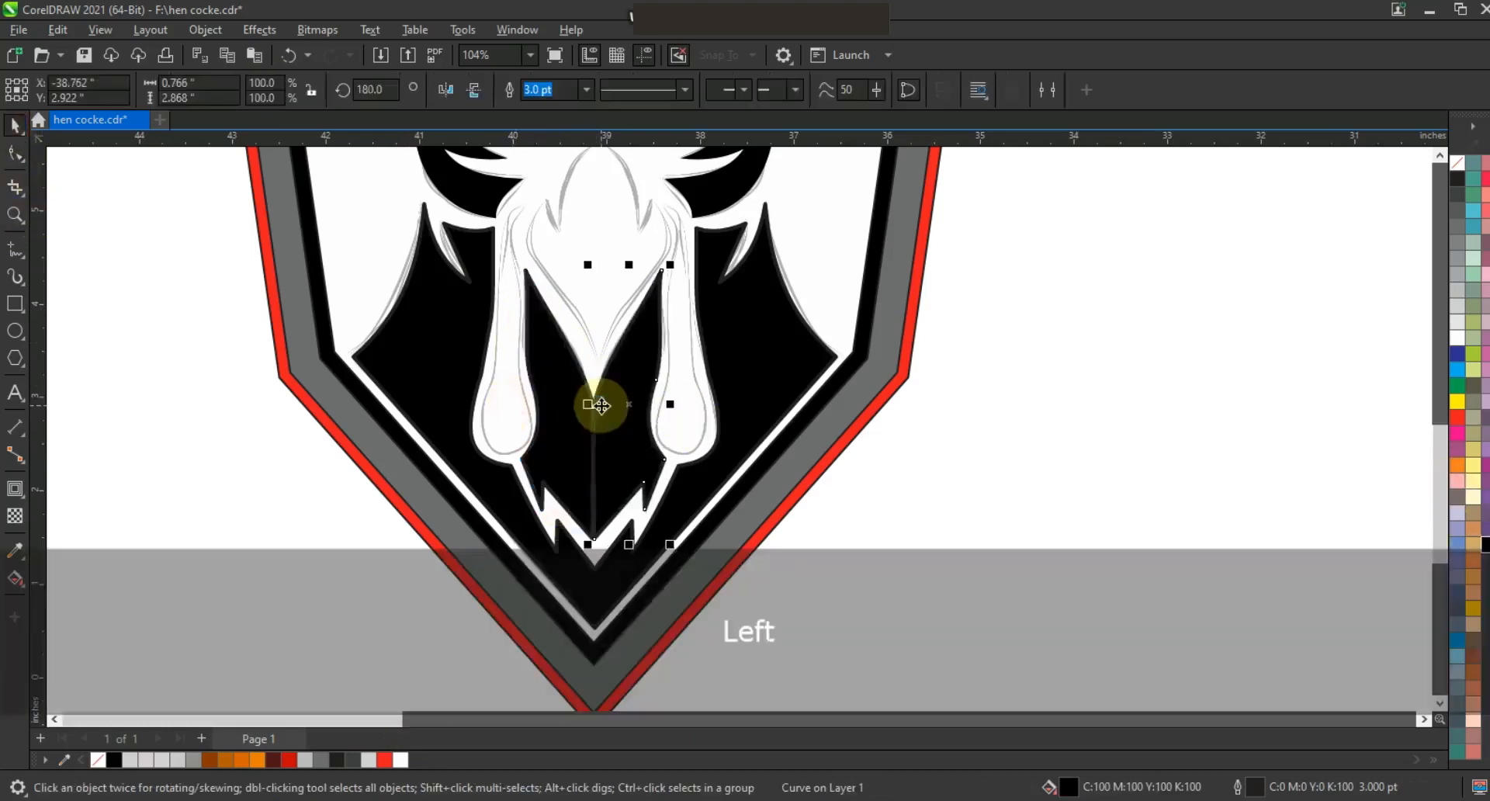
Weld the two neck halves together and delete the extra nodes along the center seam.
shift+click(566, 410)
click(561, 95)
double_click(619, 476)
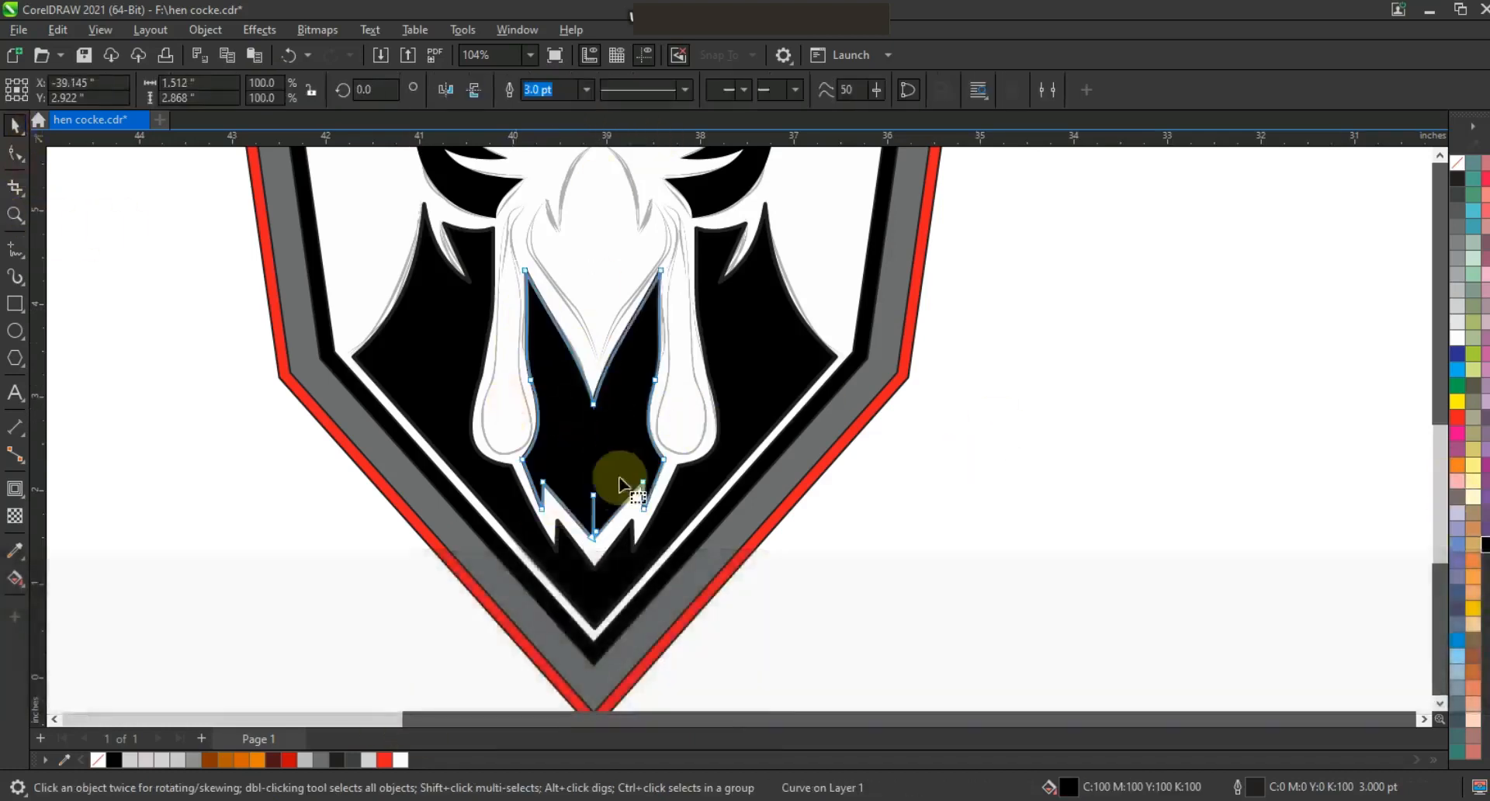
drag(619, 476, 581, 513)
key(Delete)
click(6, 221)
drag(699, 582, 493, 476)
click(16, 155)
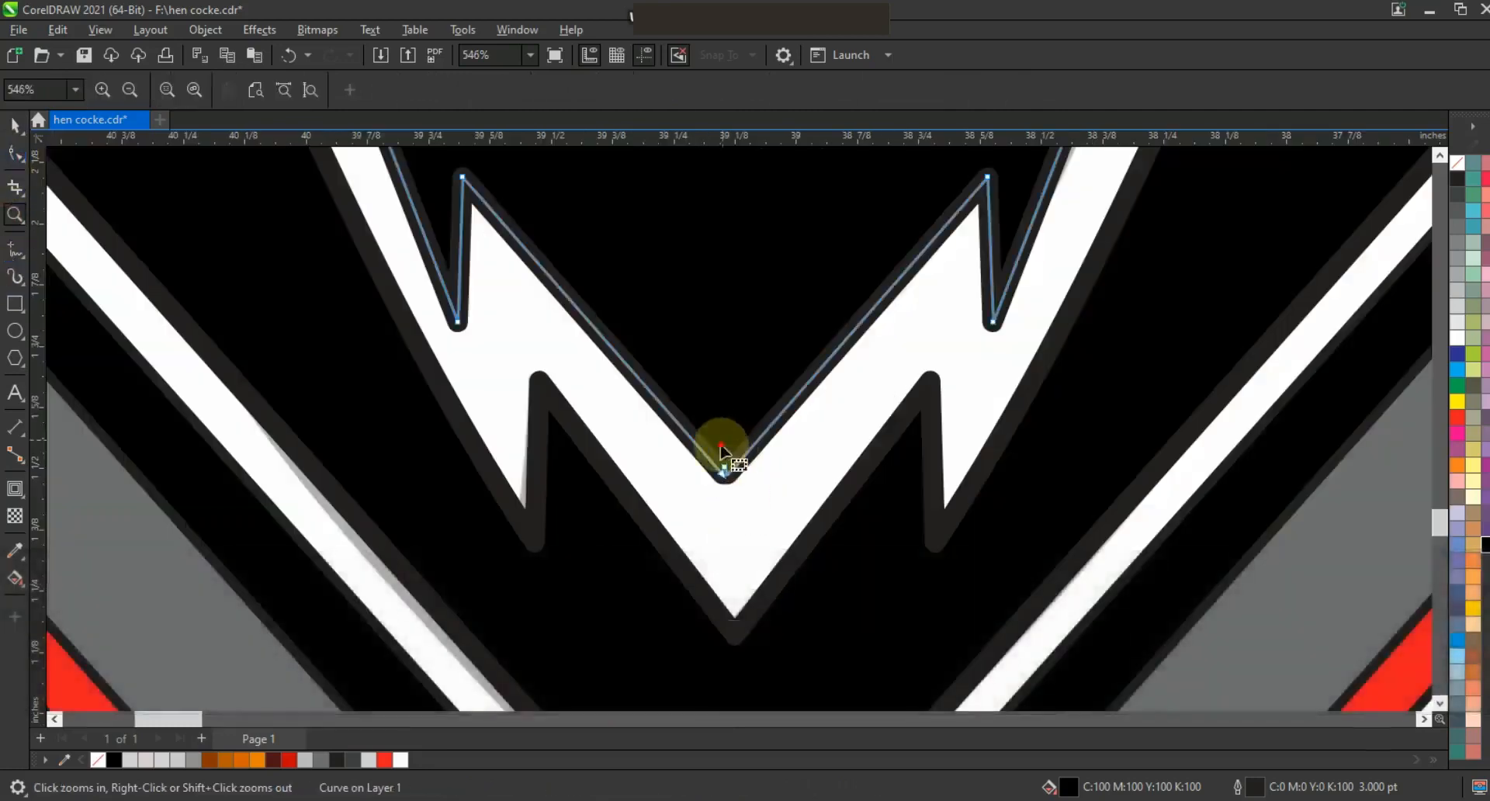
click(721, 444)
key(Delete)
Move the sketch bitmap off to the right of the shield.
click(16, 125)
key(F3)
key(F3)
key(F3)
key(F3)
key(Escape)
drag(978, 513, 609, 158)
key(shift+F2)
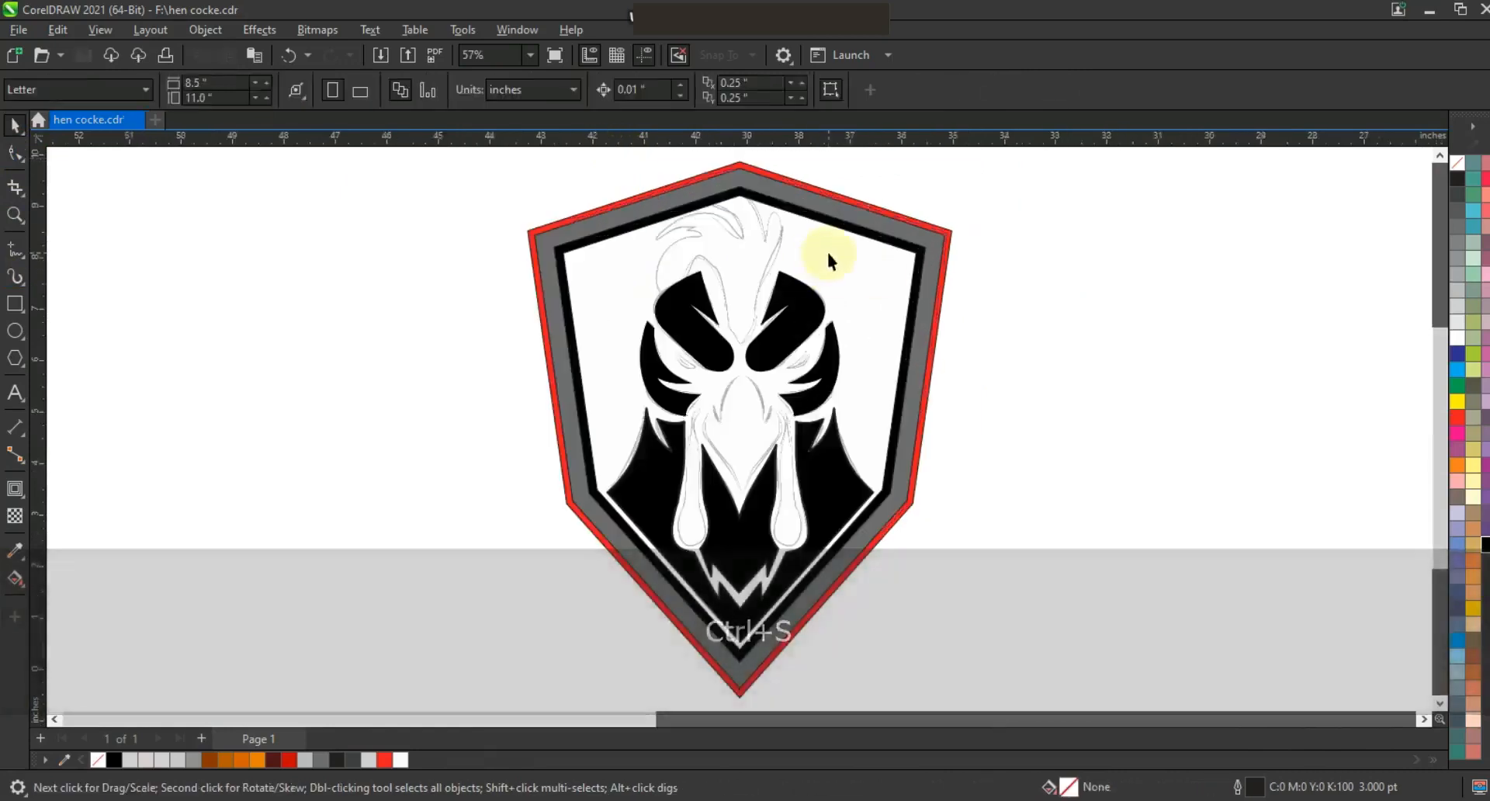
click(763, 239)
drag(762, 239, 1234, 266)
mouse_move(445, 247)
mouse_down()
mouse_move(933, 659)
mouse_move(880, 655)
mouse_up()
click(1203, 525)
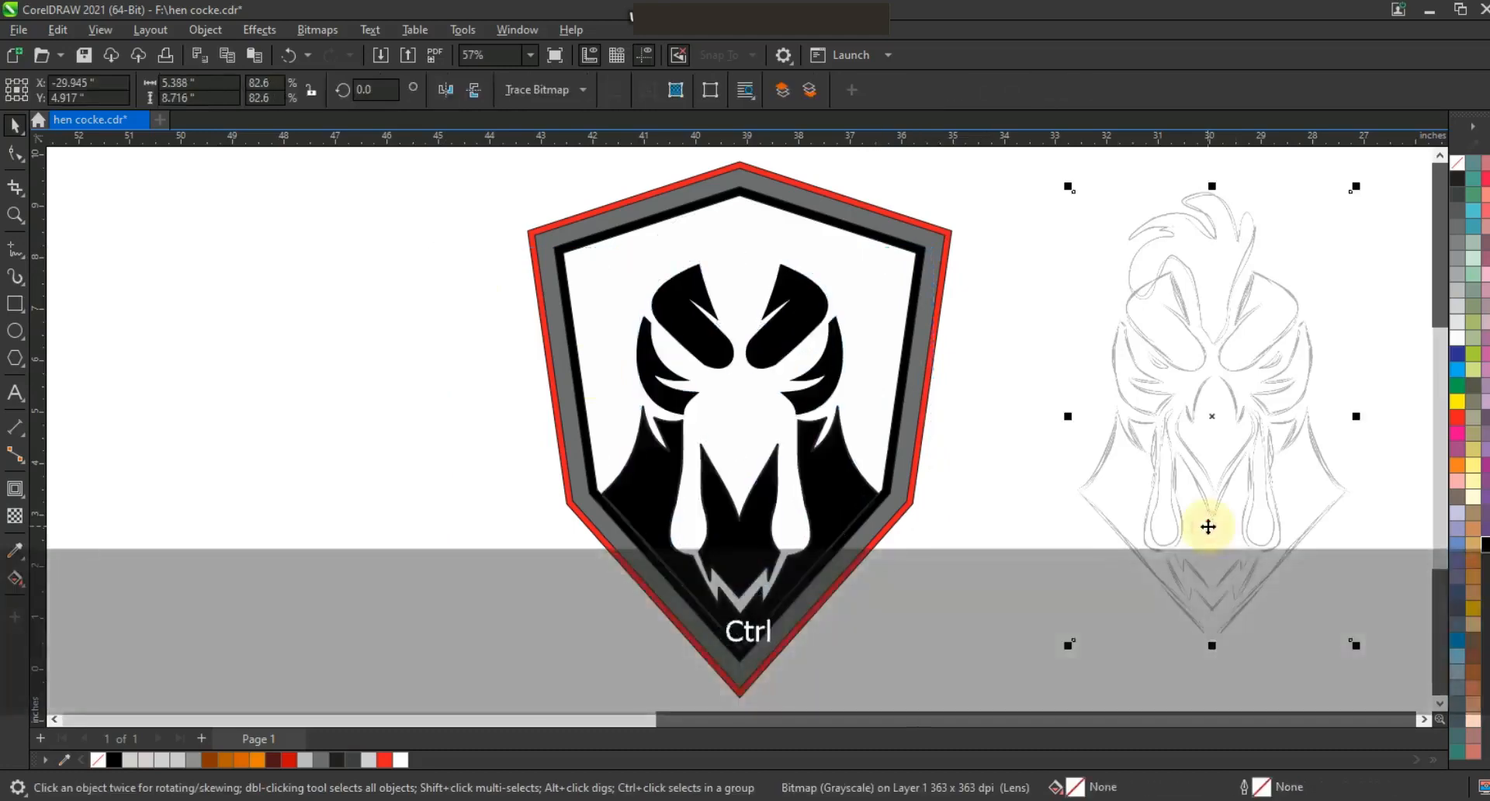
Fill the rooster head shapes light gray and remove their outlines.
key(ctrl+r)
click(947, 587)
click(901, 299)
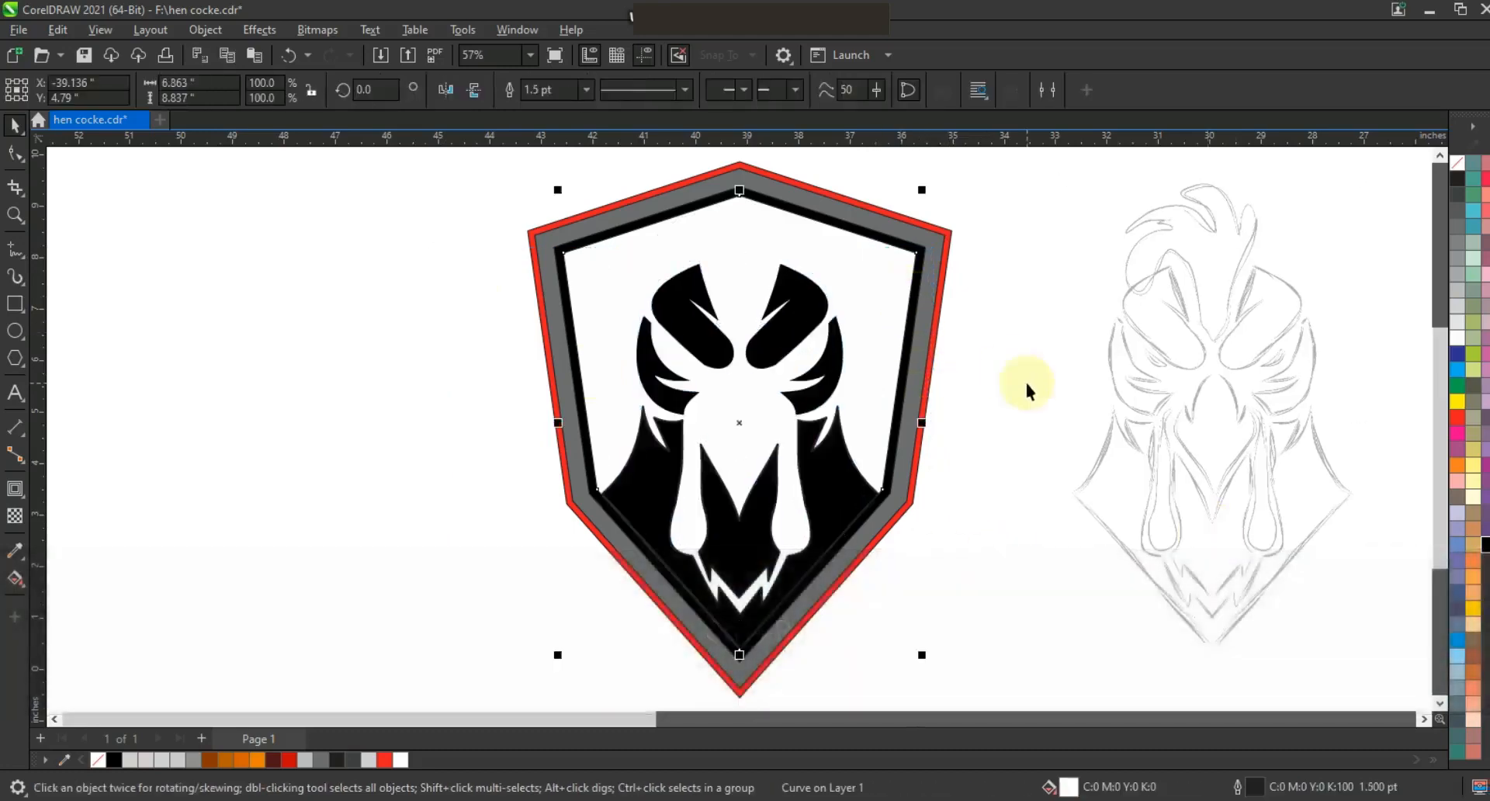
drag(863, 614, 927, 650)
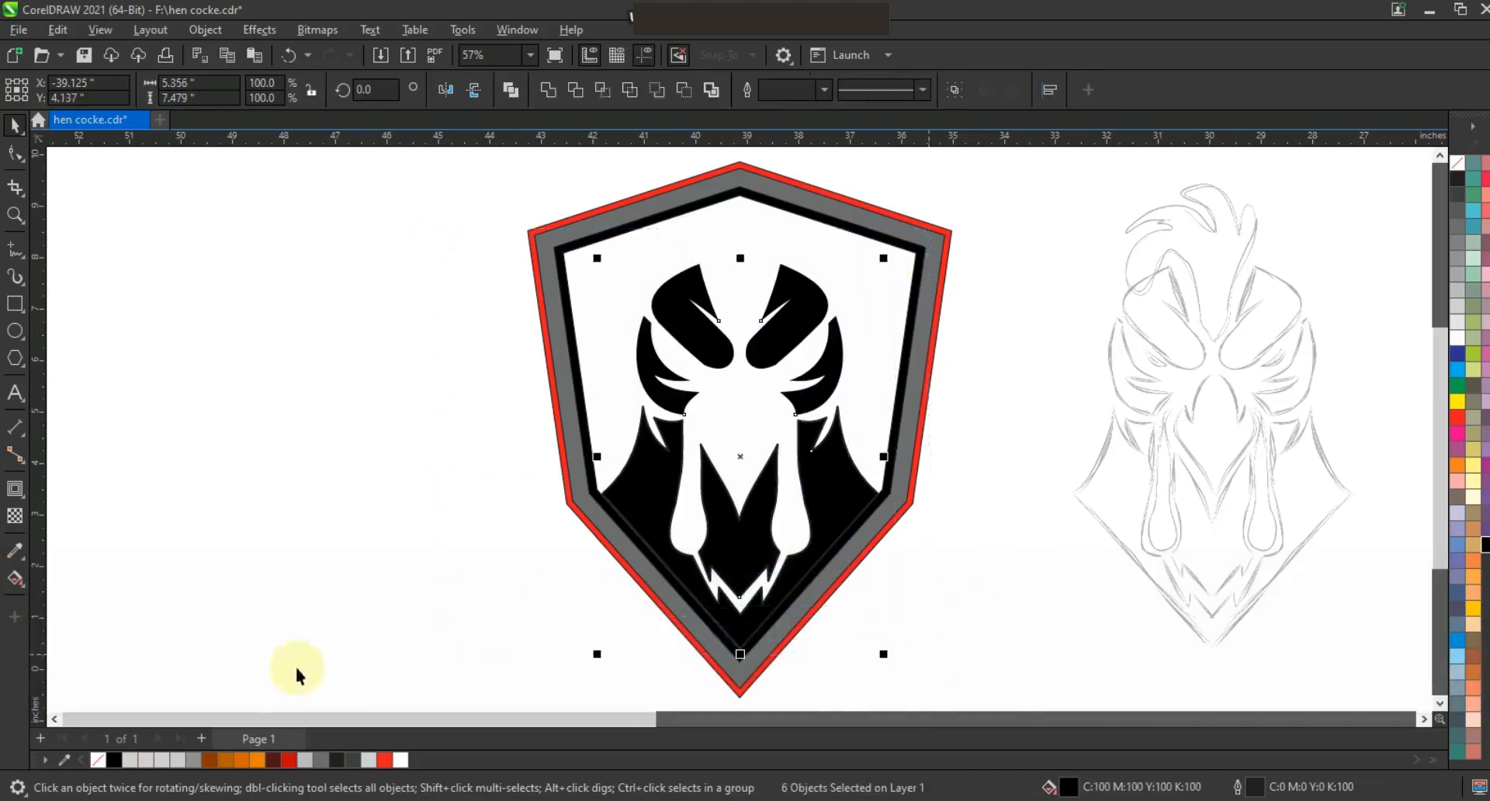
click(133, 761)
right_click(1458, 164)
click(1443, 172)
click(977, 334)
Fill the shield's inner white panel black and save the file.
click(913, 262)
click(1485, 546)
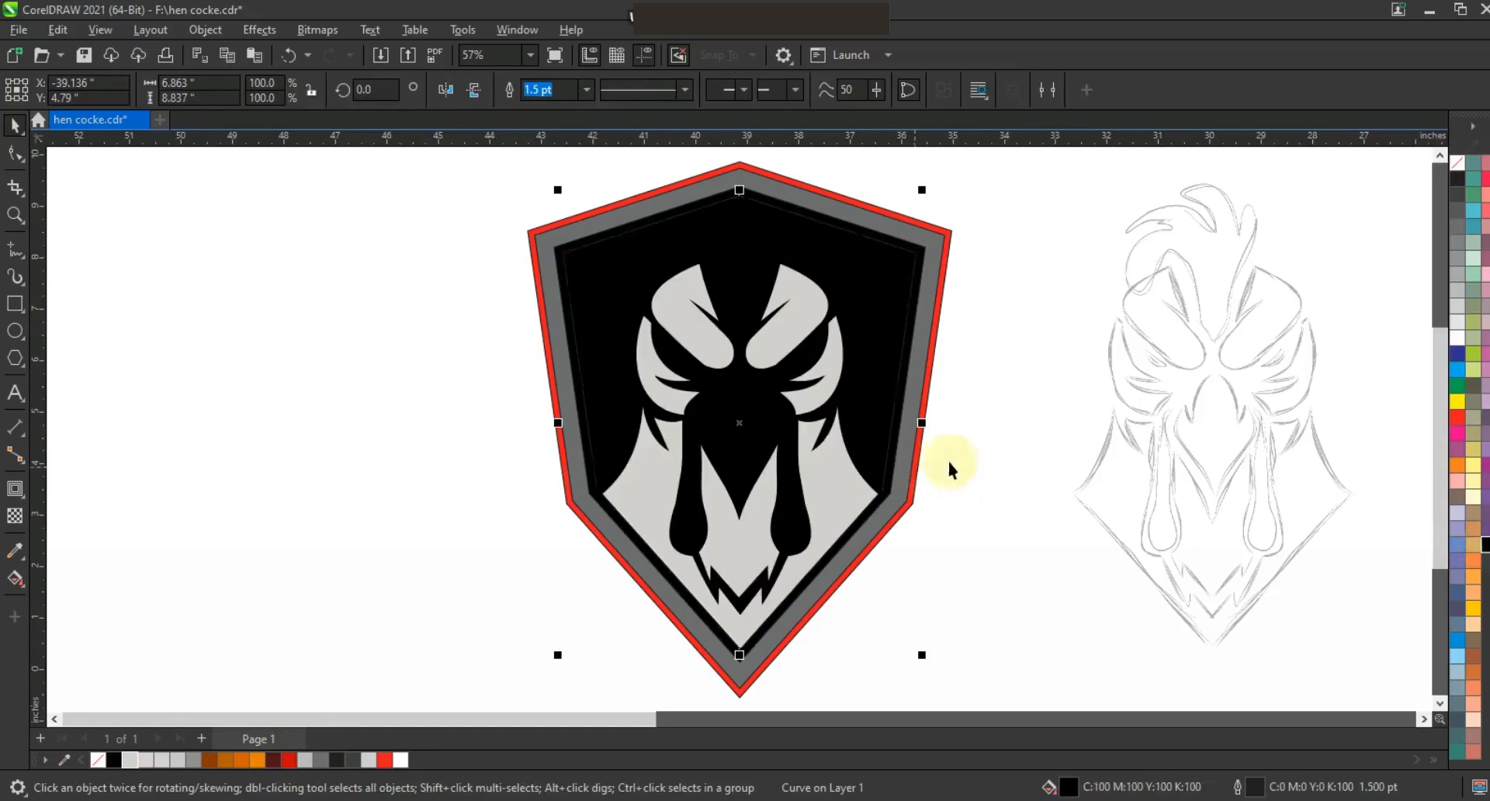
click(1004, 486)
key(ctrl+s)
Trace the left half of the beak on the sketch with the Polyline tool.
click(17, 218)
click(1237, 456)
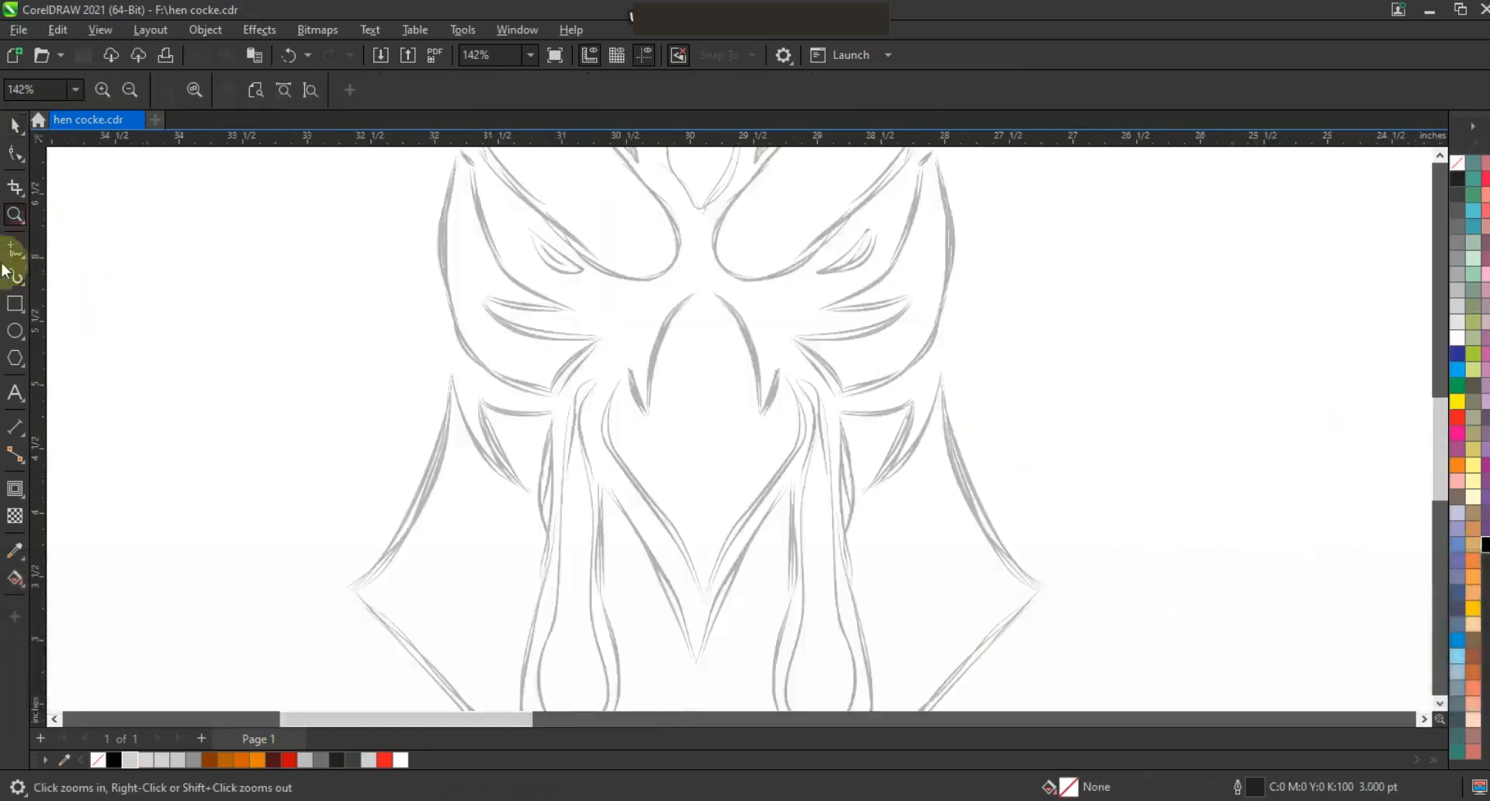
click(15, 248)
click(703, 293)
ctrl+double_click(703, 611)
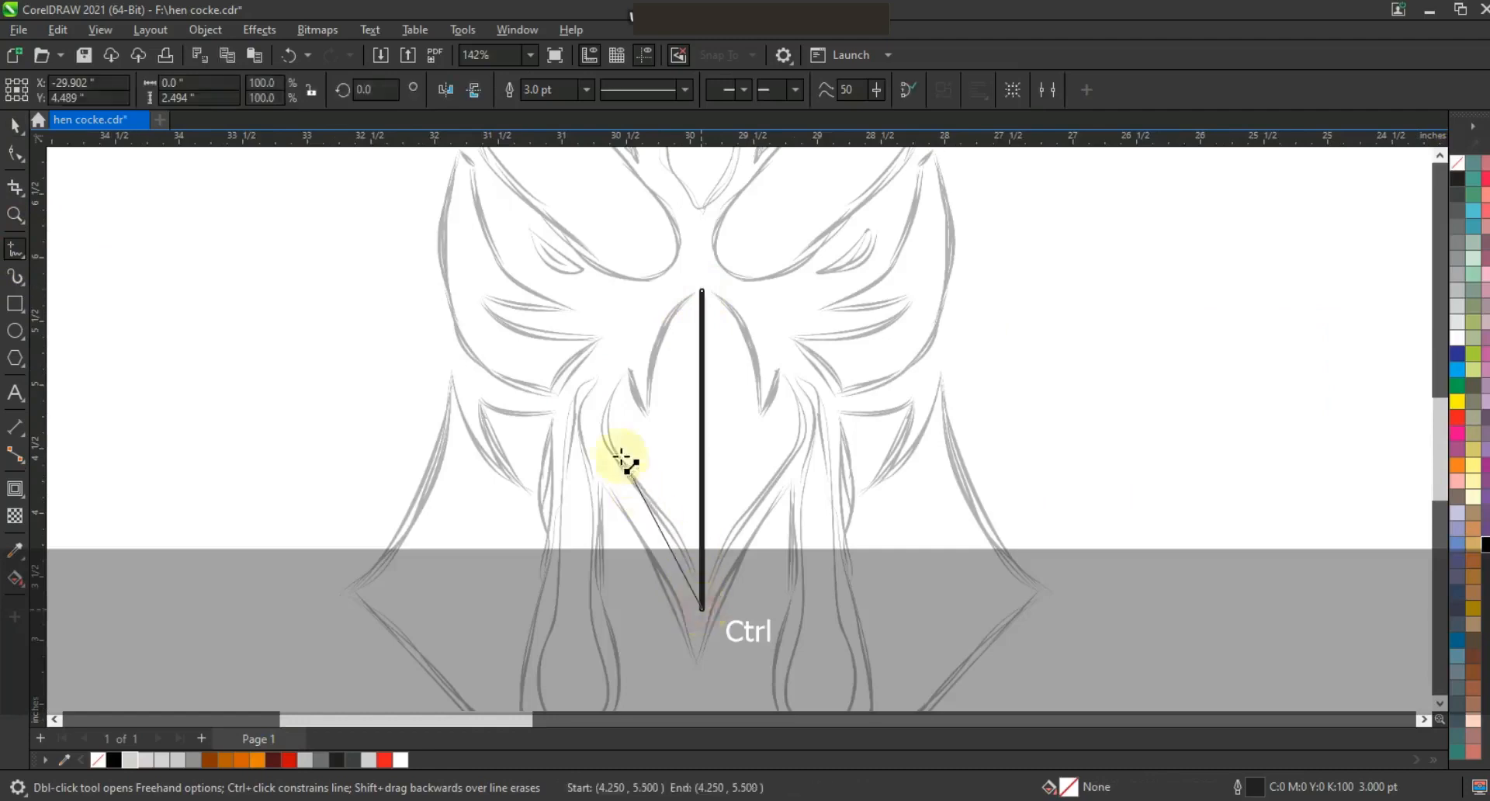
double_click(603, 438)
click(702, 295)
Convert the beak half's segments to curves and bend its edges to match the sketch.
click(14, 153)
drag(333, 199, 733, 591)
click(285, 91)
drag(682, 347, 667, 321)
drag(602, 410, 580, 462)
mouse_move(680, 545)
mouse_down()
mouse_move(690, 530)
mouse_move(616, 481)
mouse_move(694, 529)
mouse_up()
Mirror a copy of the beak half and weld both halves into one beak.
key(space)
ctrl+drag(592, 443, 679, 466)
shift+click(676, 449)
click(549, 92)
key(F3)
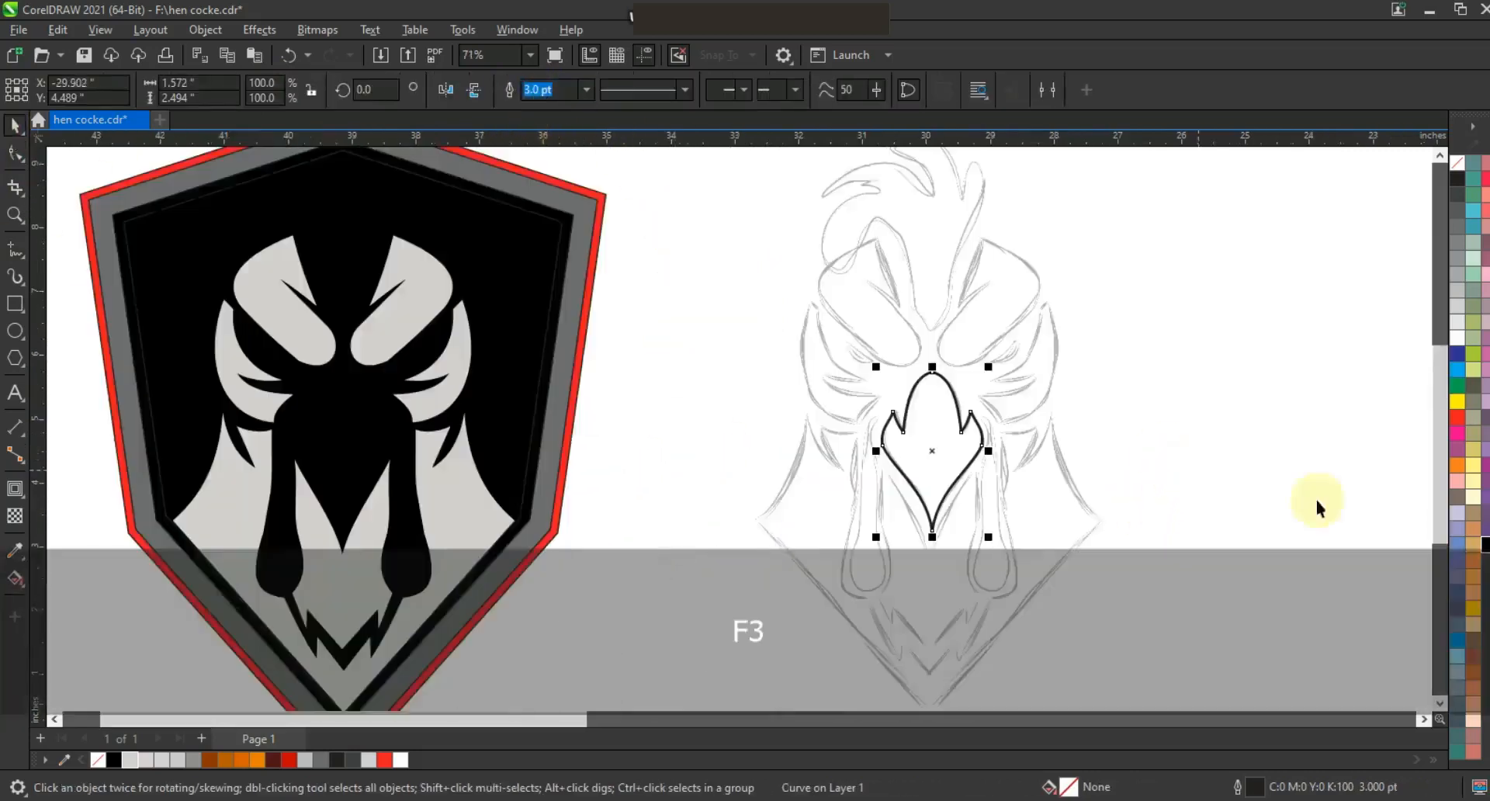
Fill the beak yellow-orange with no outline and center it horizontally on the shield.
click(1473, 575)
click(1472, 608)
right_click(1460, 173)
shift+click(379, 437)
key(c)
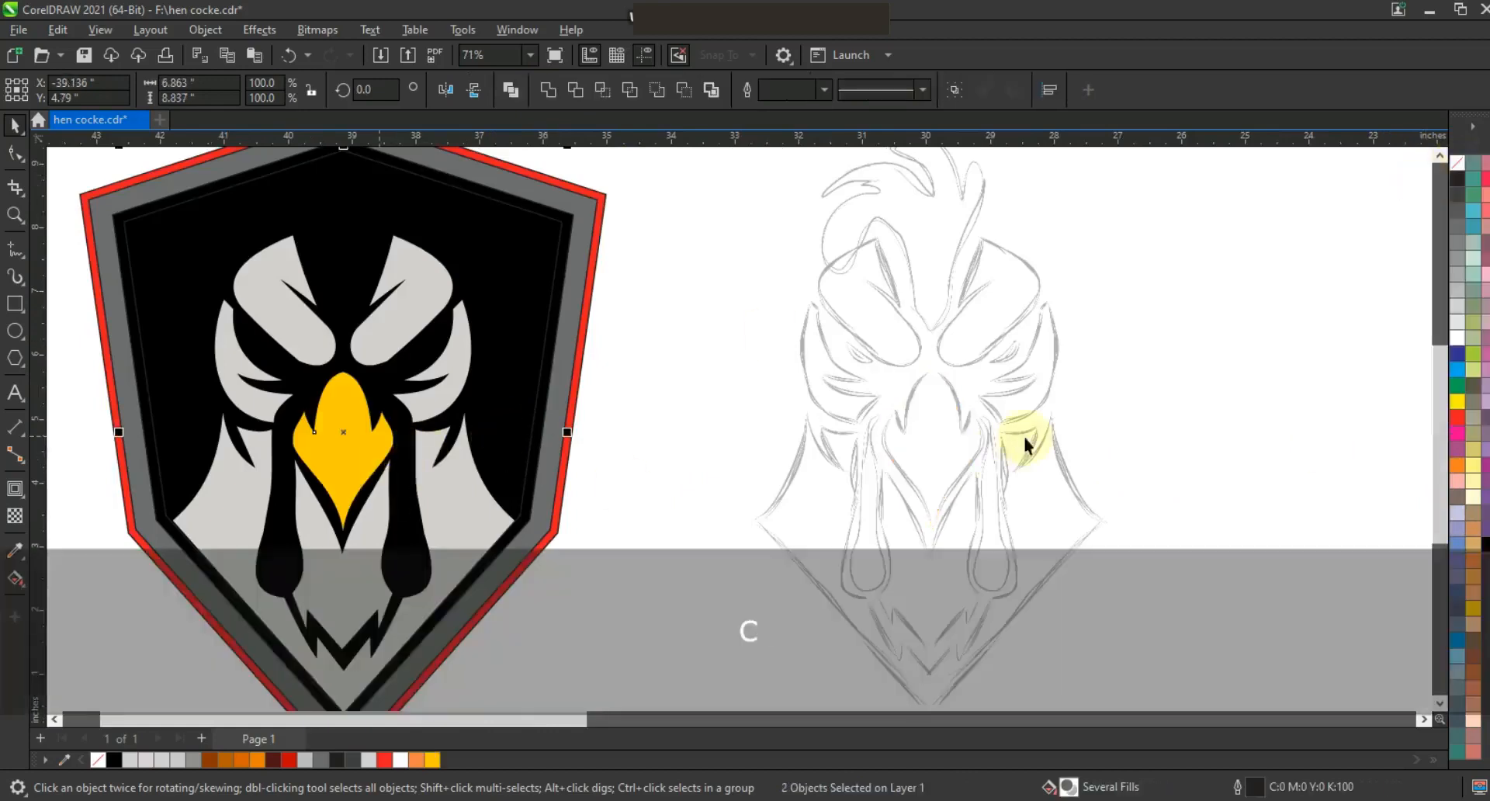
Trace the rooster's comb on top of the sketch with the Polyline tool.
click(1137, 399)
scroll(942, 507, down, 1)
key(Escape)
click(15, 215)
drag(785, 279, 1073, 474)
click(15, 248)
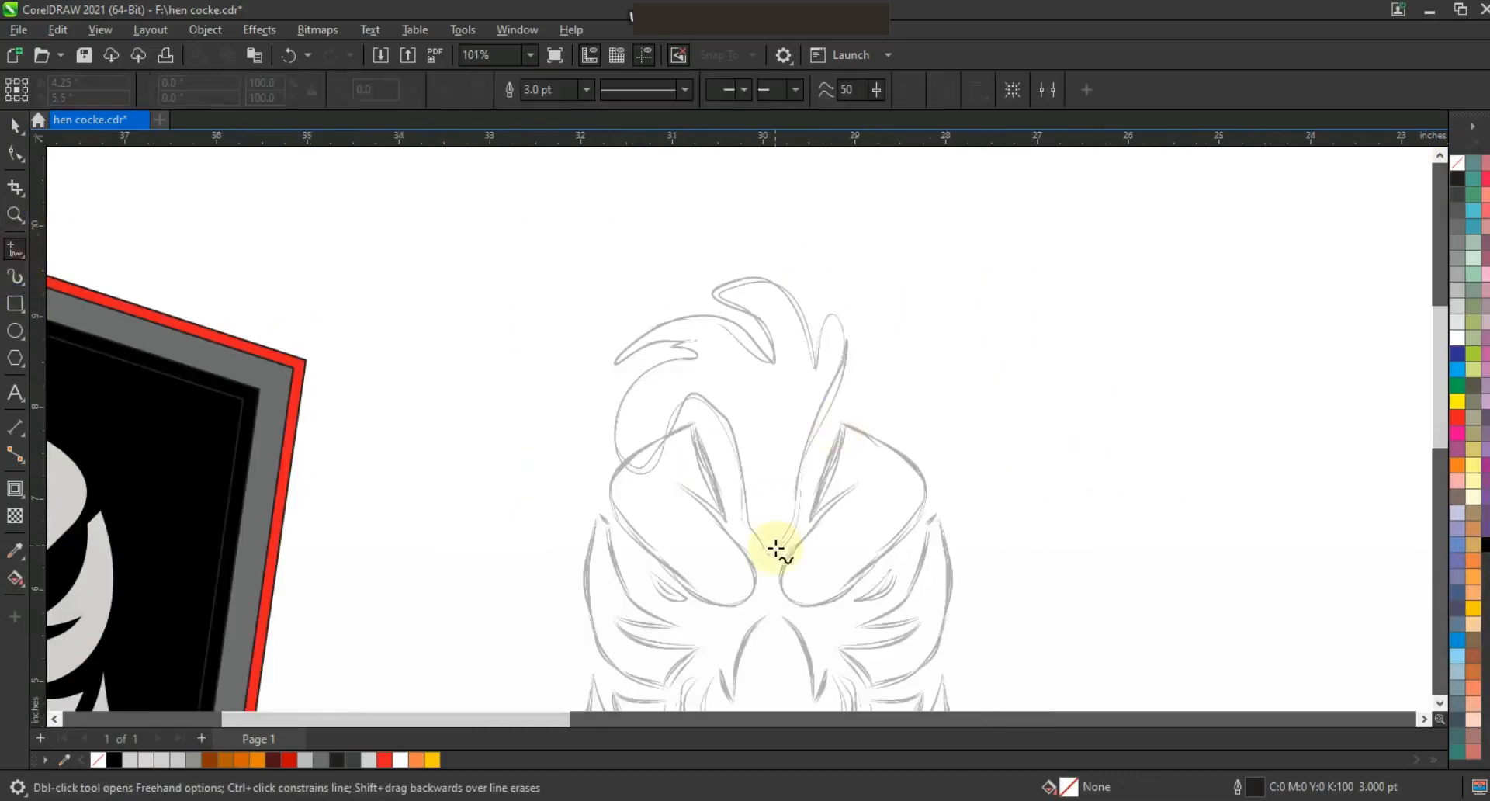
click(745, 508)
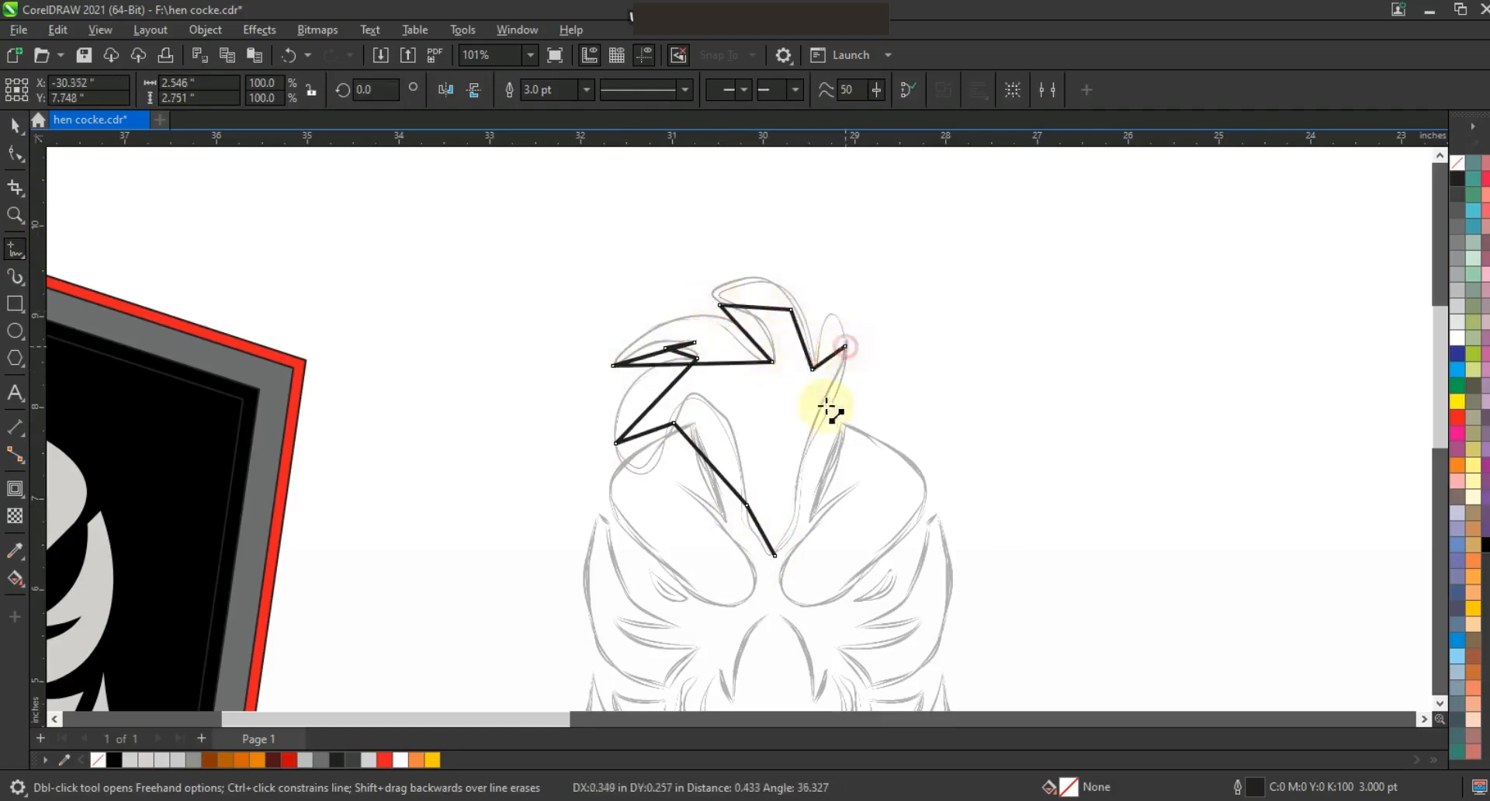
Convert the comb's segments to curves and bend its left lobe to follow the sketch.
key(F10)
key(shift+F2)
drag(586, 371, 535, 334)
click(501, 458)
drag(542, 443, 567, 517)
click(649, 398)
drag(728, 534, 668, 362)
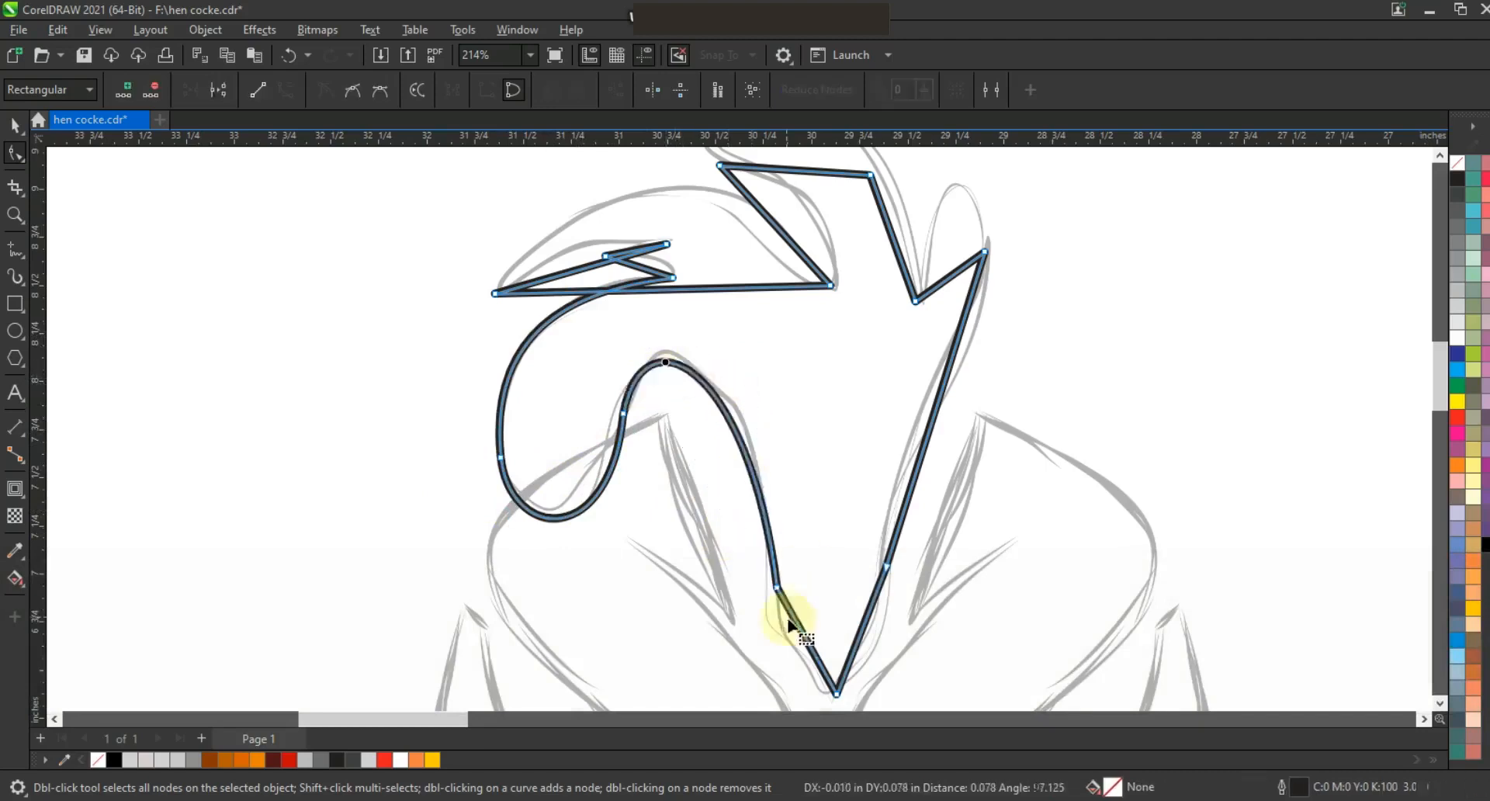
Curve the comb's right edge down to its lower tip to match the sketch.
mouse_move(799, 625)
mouse_down()
mouse_move(776, 668)
mouse_move(784, 639)
mouse_up()
drag(823, 663, 875, 676)
drag(905, 499, 895, 485)
drag(1007, 240, 964, 273)
drag(942, 350, 983, 348)
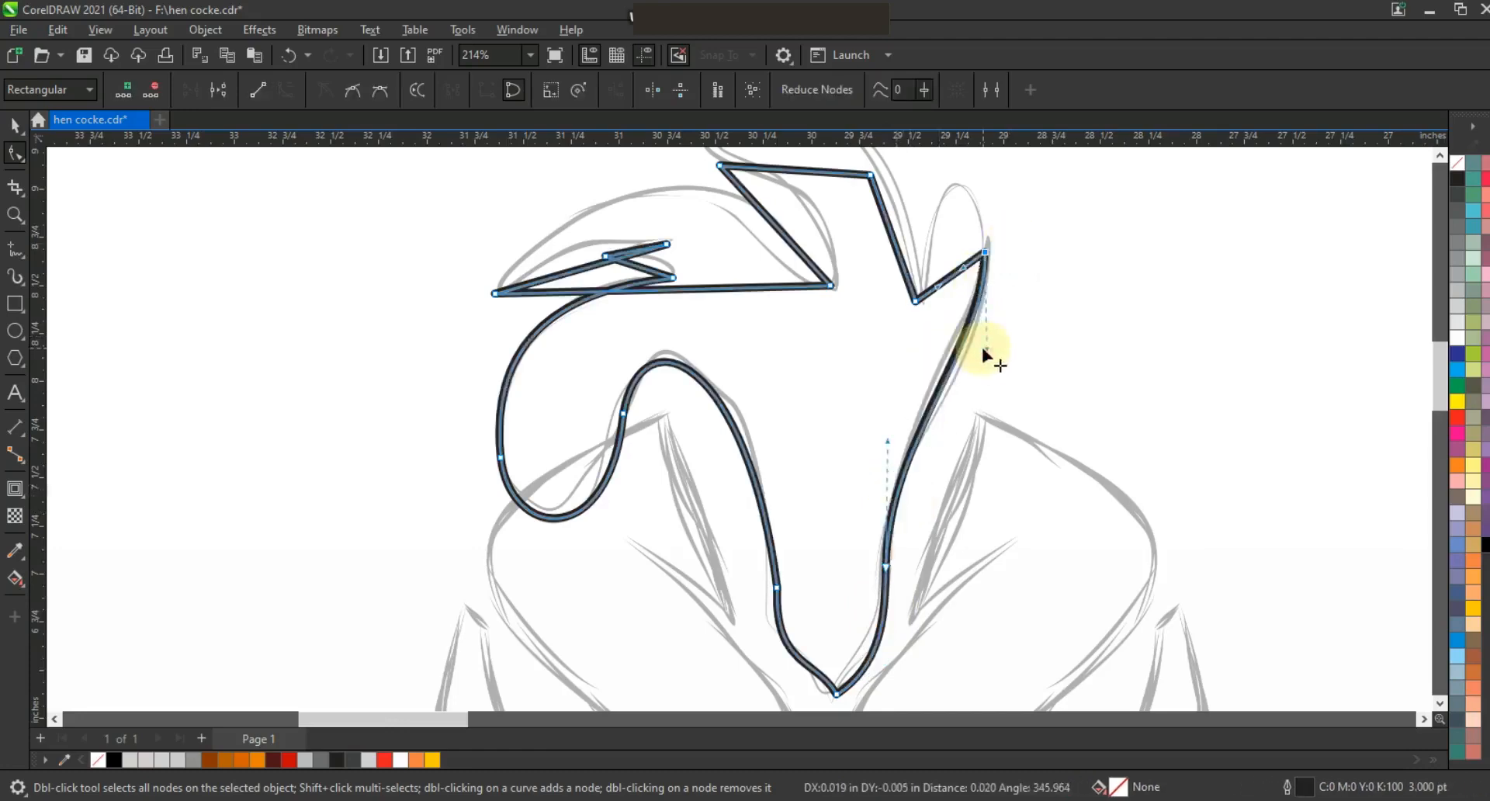
Reshape the comb's middle and right lobes by moving their nodes and curves along the sketch.
drag(965, 268, 932, 187)
drag(771, 281, 747, 230)
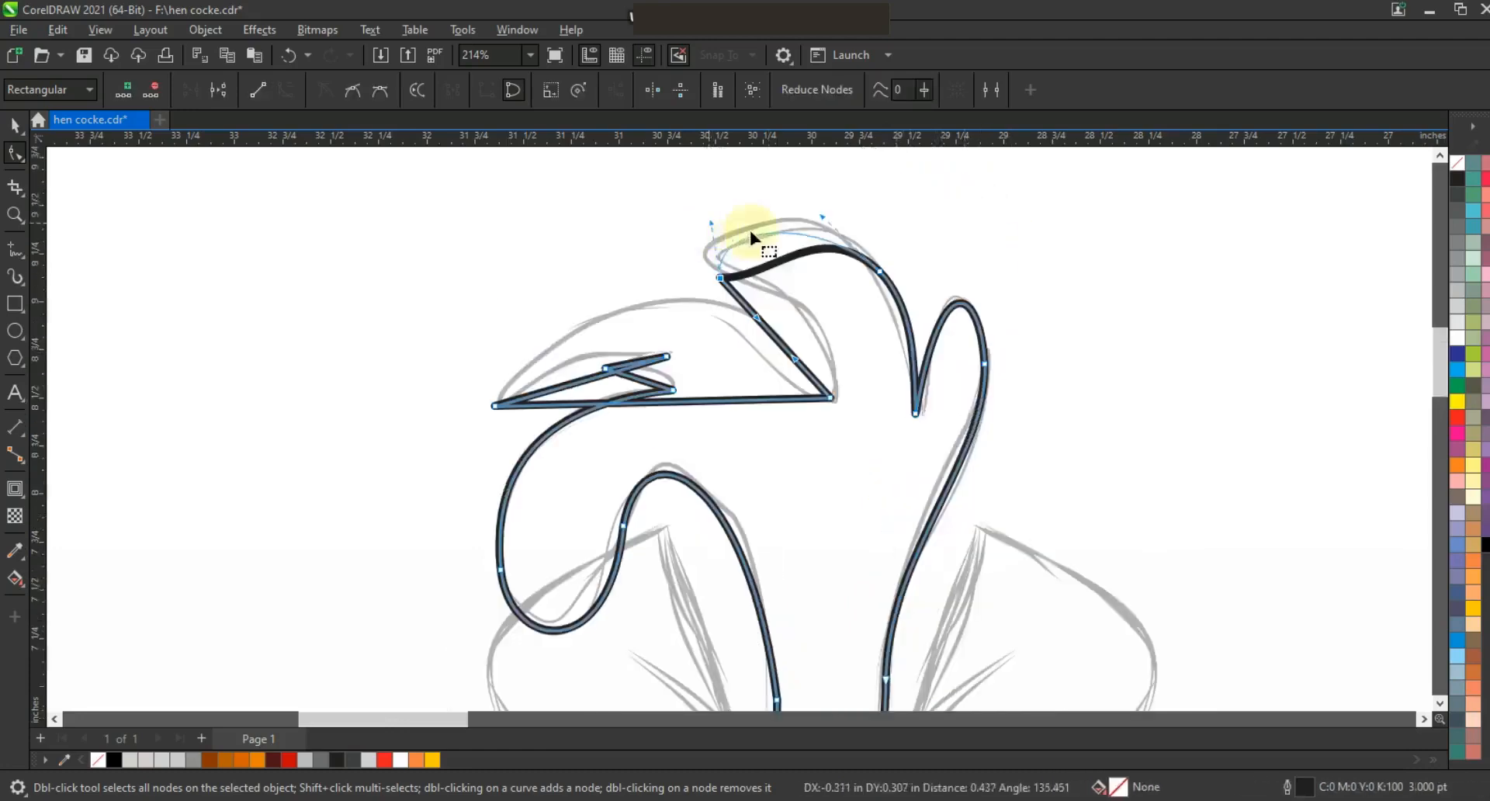
drag(795, 359, 824, 301)
drag(757, 318, 747, 319)
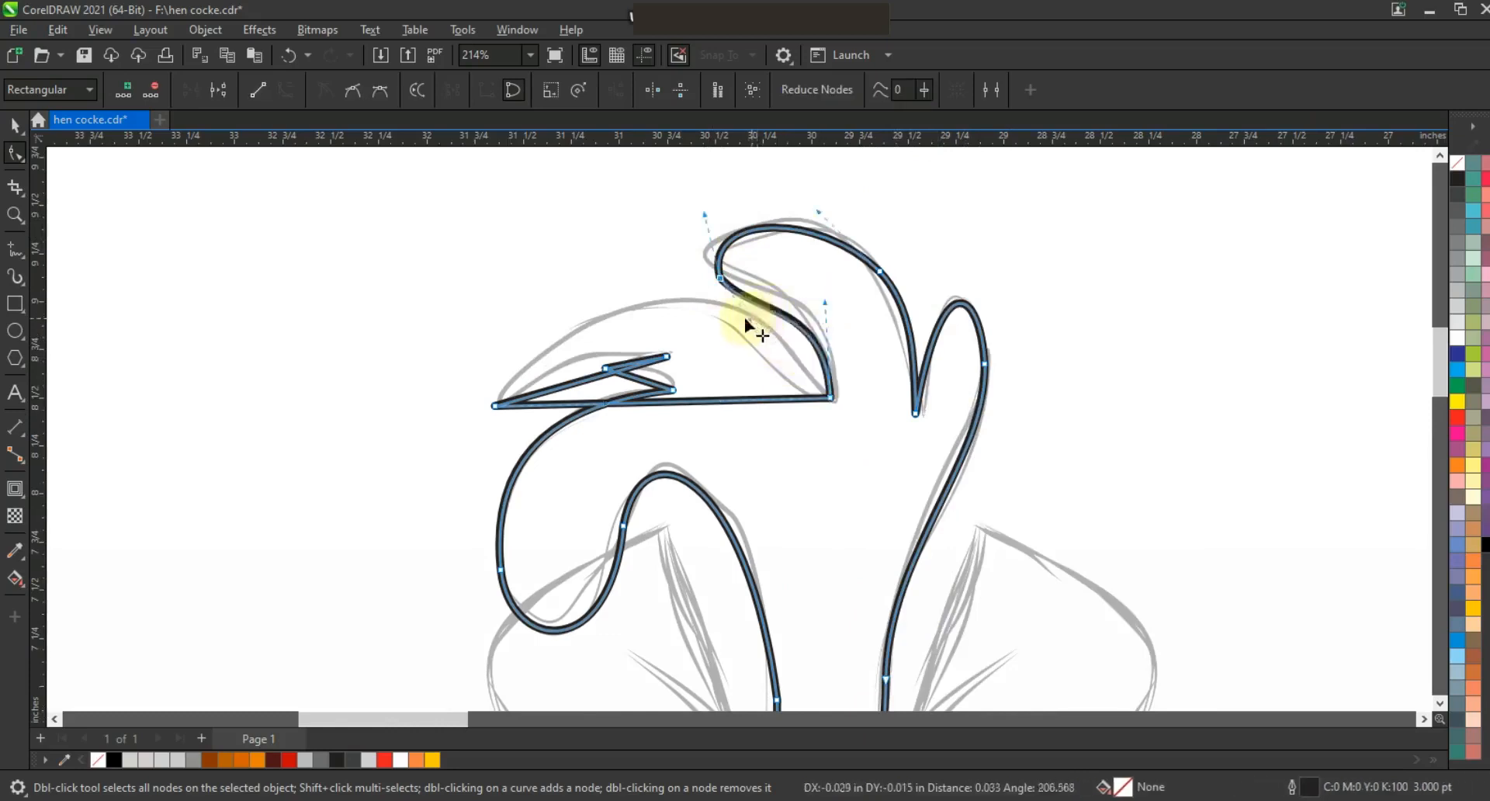
Bend the comb's upper left edge into an arch and adjust its handles to follow the sketch.
drag(700, 405, 687, 305)
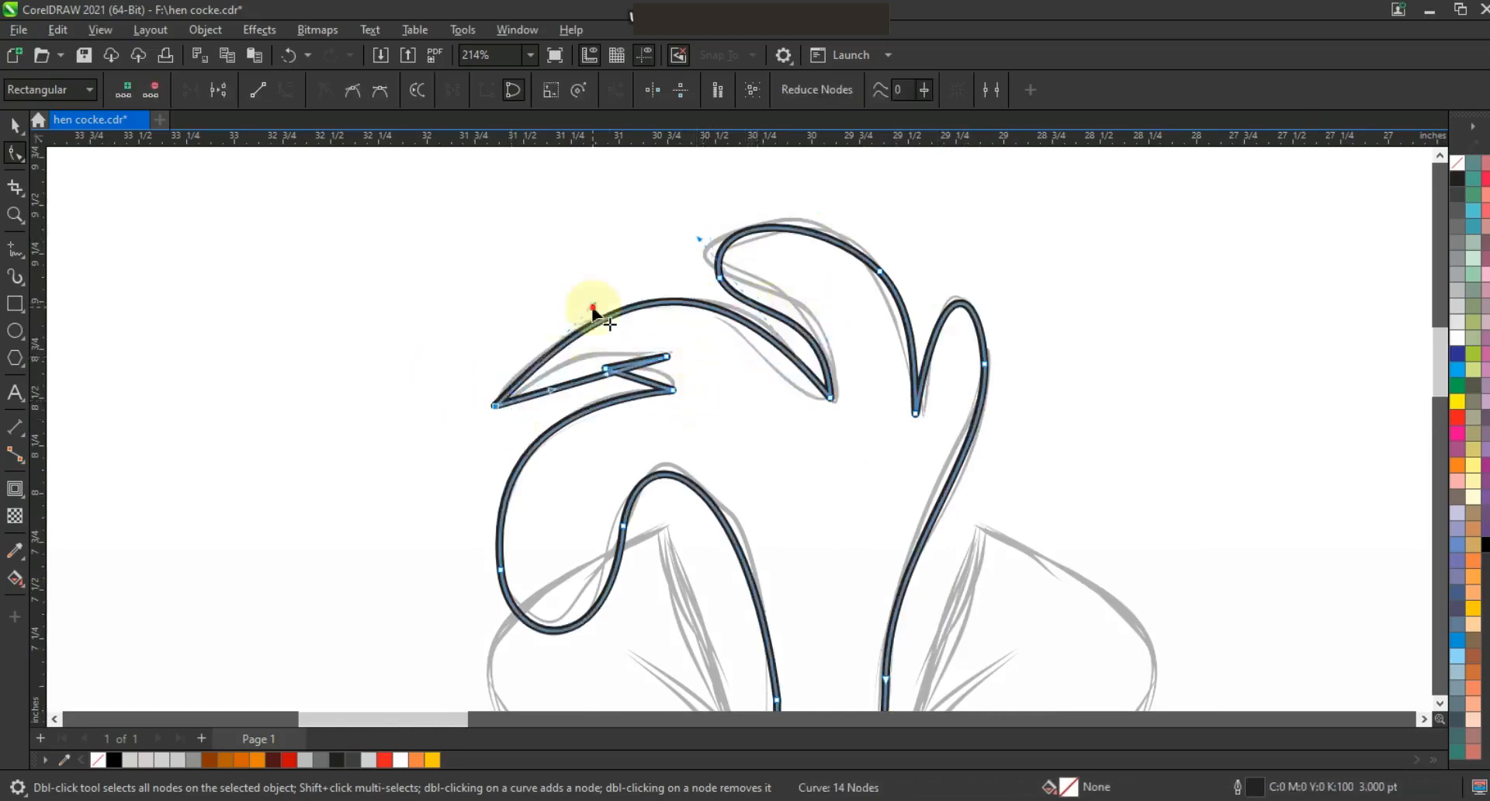
drag(815, 418, 805, 425)
drag(704, 242, 729, 240)
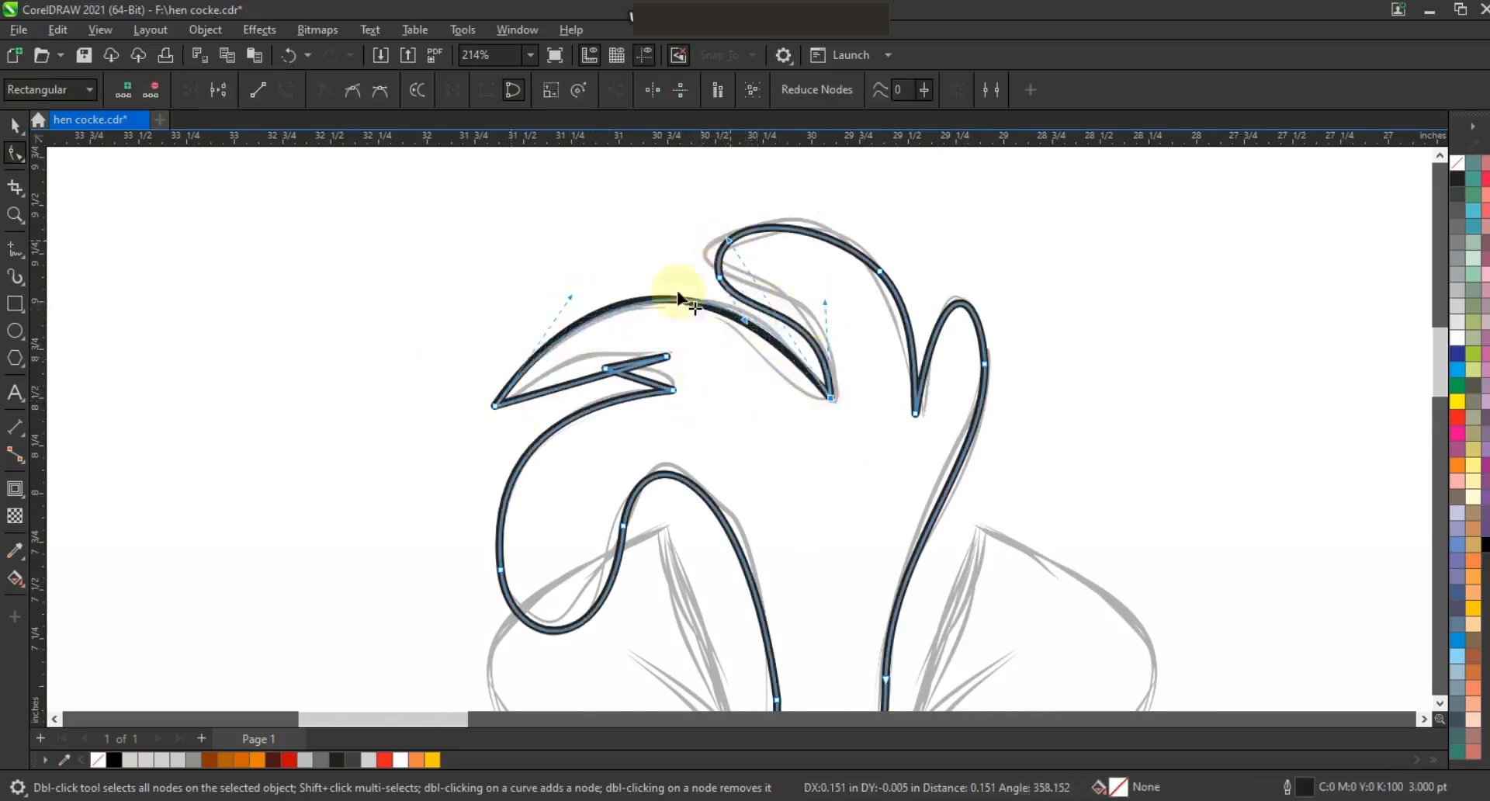
drag(576, 376, 651, 371)
key(space)
key(F3)
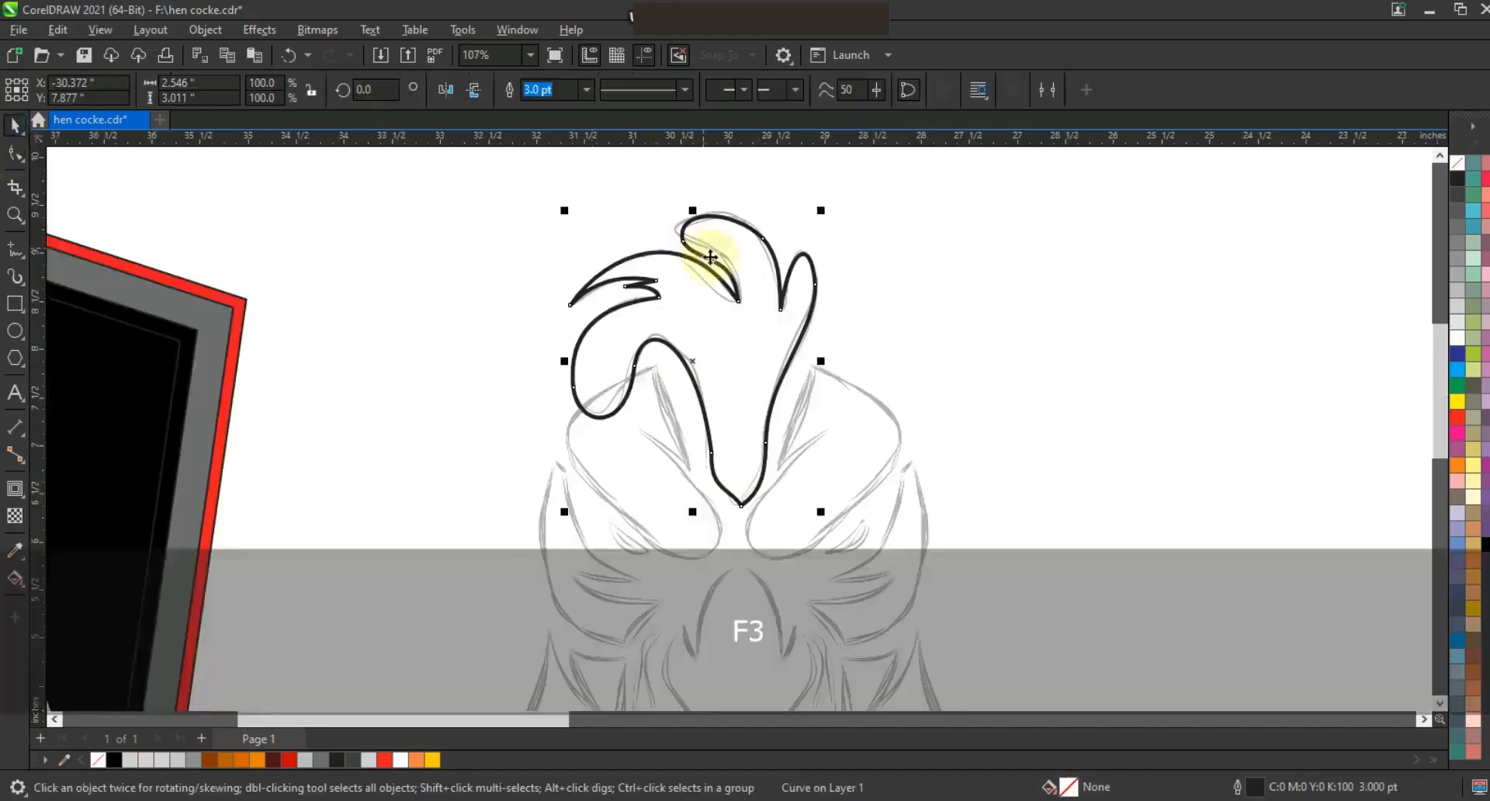
Add an outward contour around the comb with the Contour tool.
click(15, 488)
drag(808, 260, 825, 208)
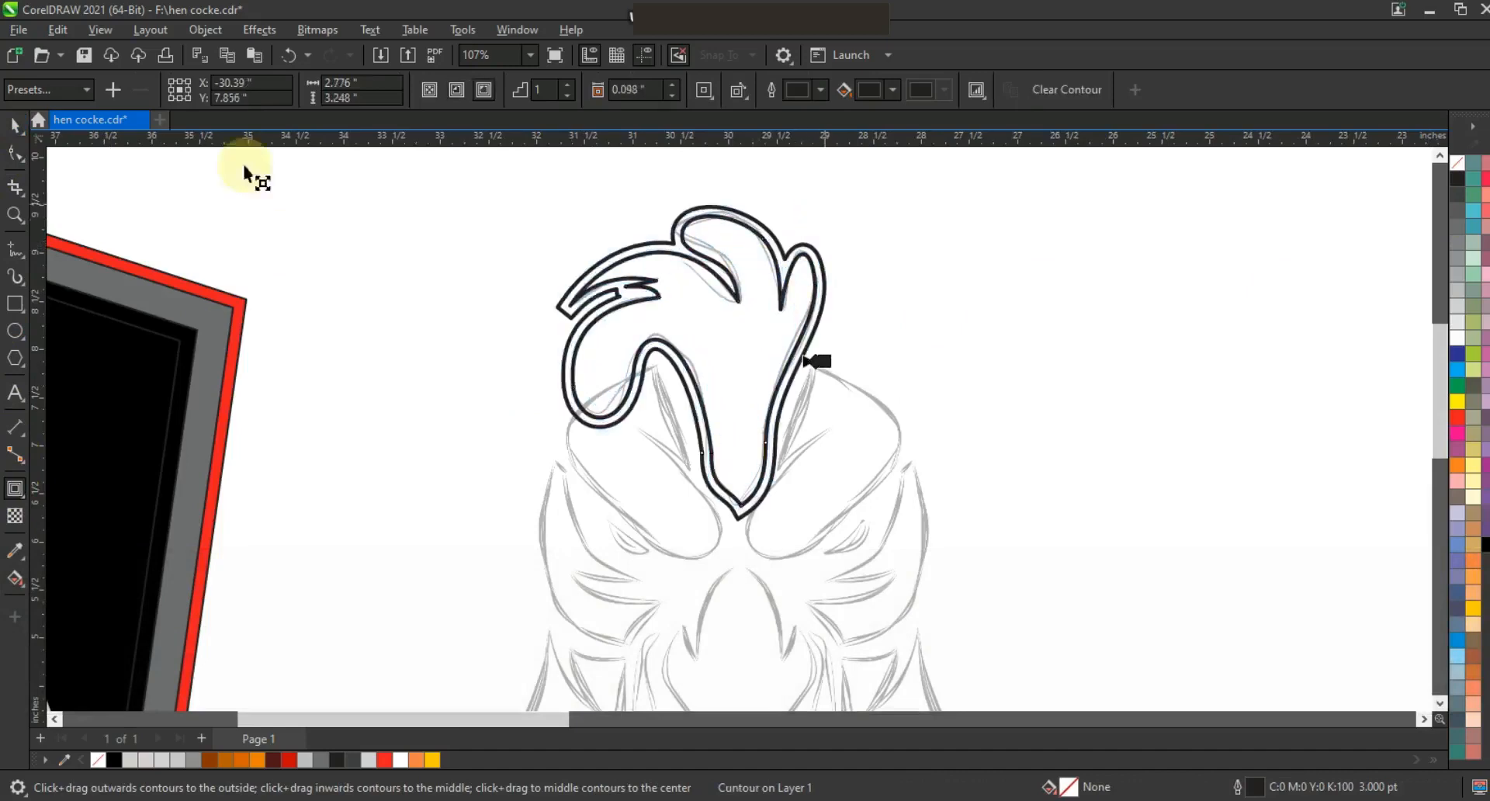
Break the comb's contour group apart into separate shapes.
key(space)
click(205, 29)
click(239, 463)
scroll(1038, 297, down, 1)
key(Escape)
Give the comb and its contour a light gray outline and move them onto the top of the shield.
drag(1170, 215, 741, 473)
right_click(1465, 417)
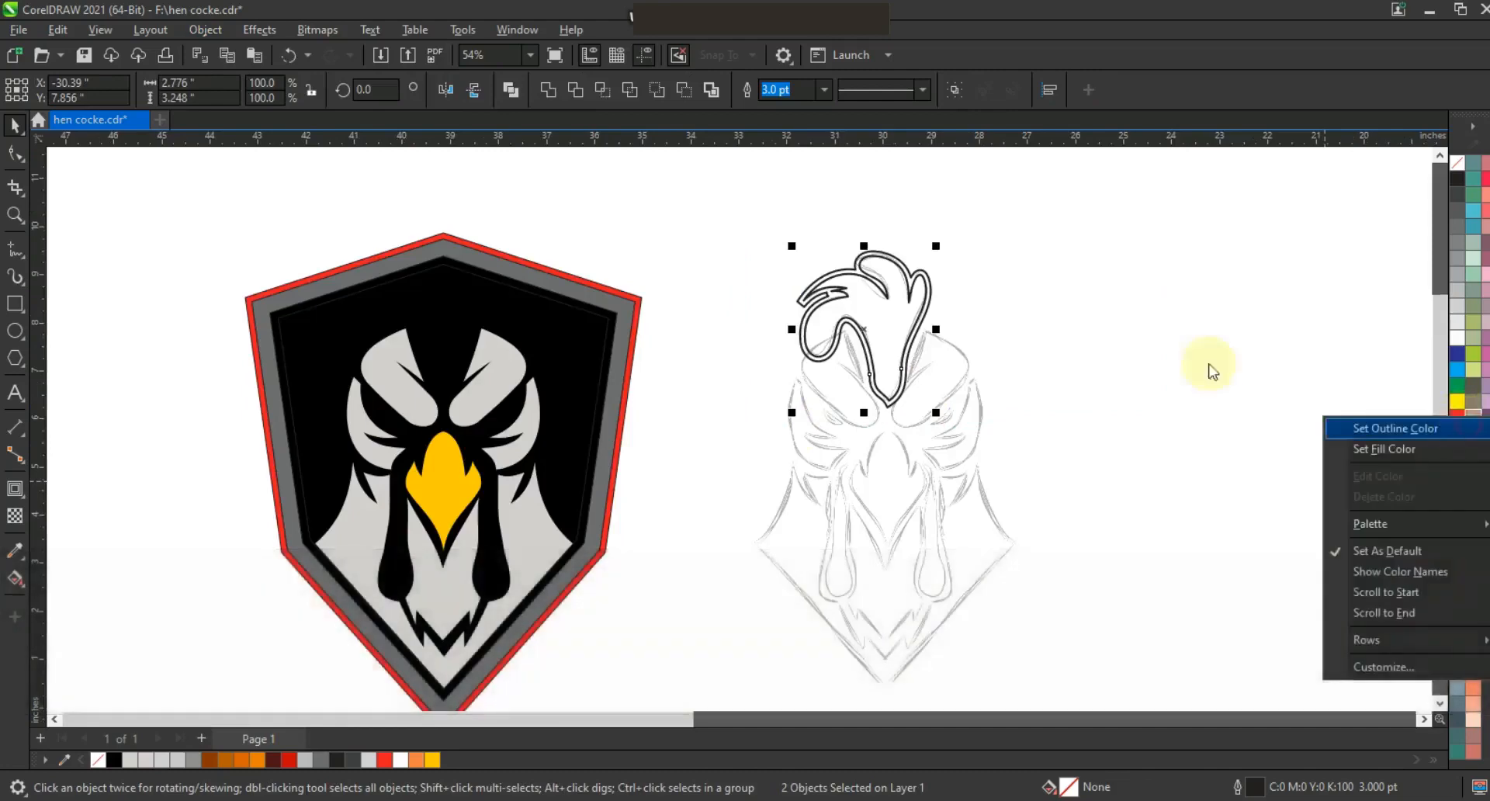
click(1463, 431)
drag(815, 318, 415, 325)
key(F3)
key(Right)
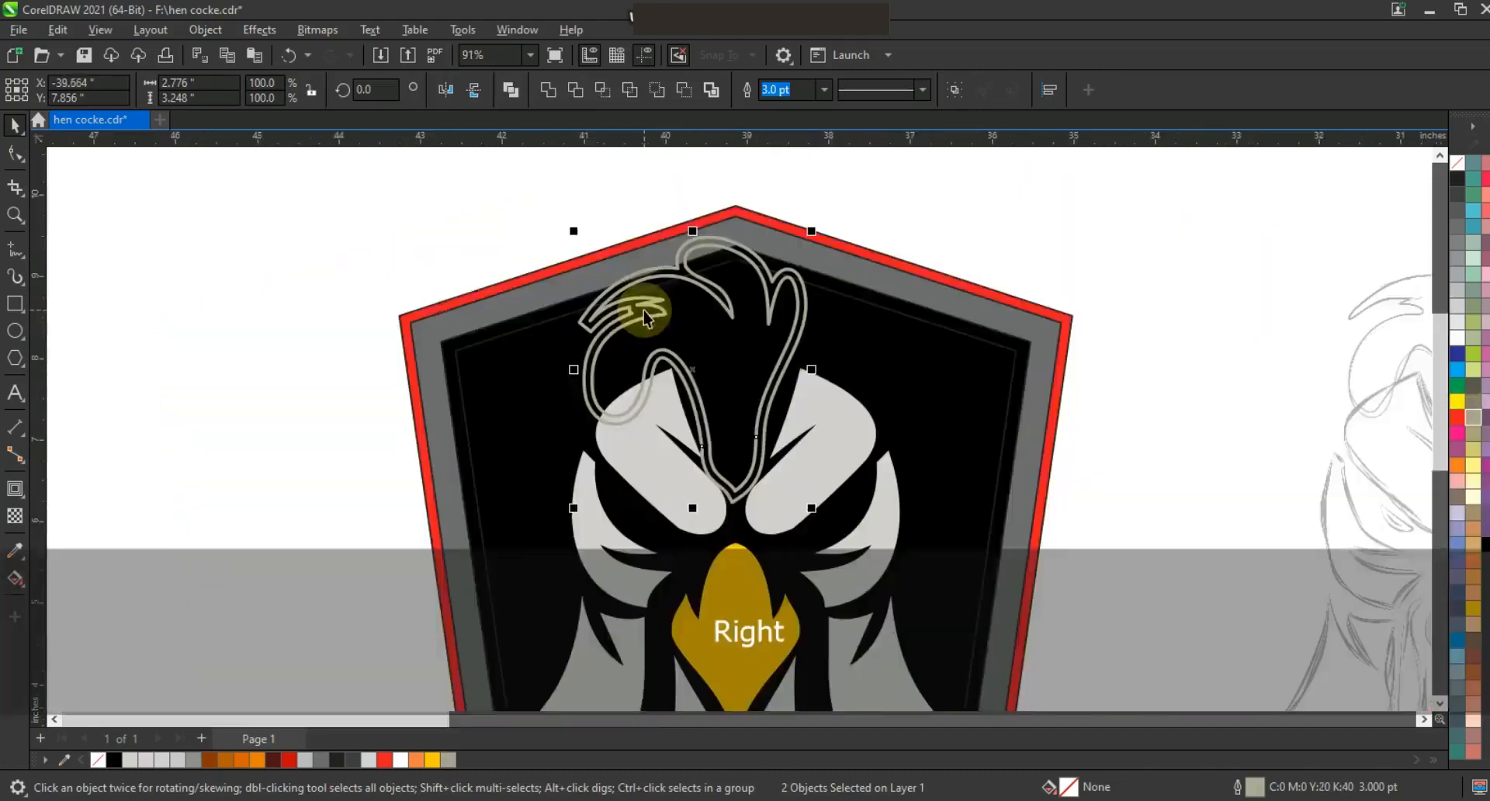
click(1126, 419)
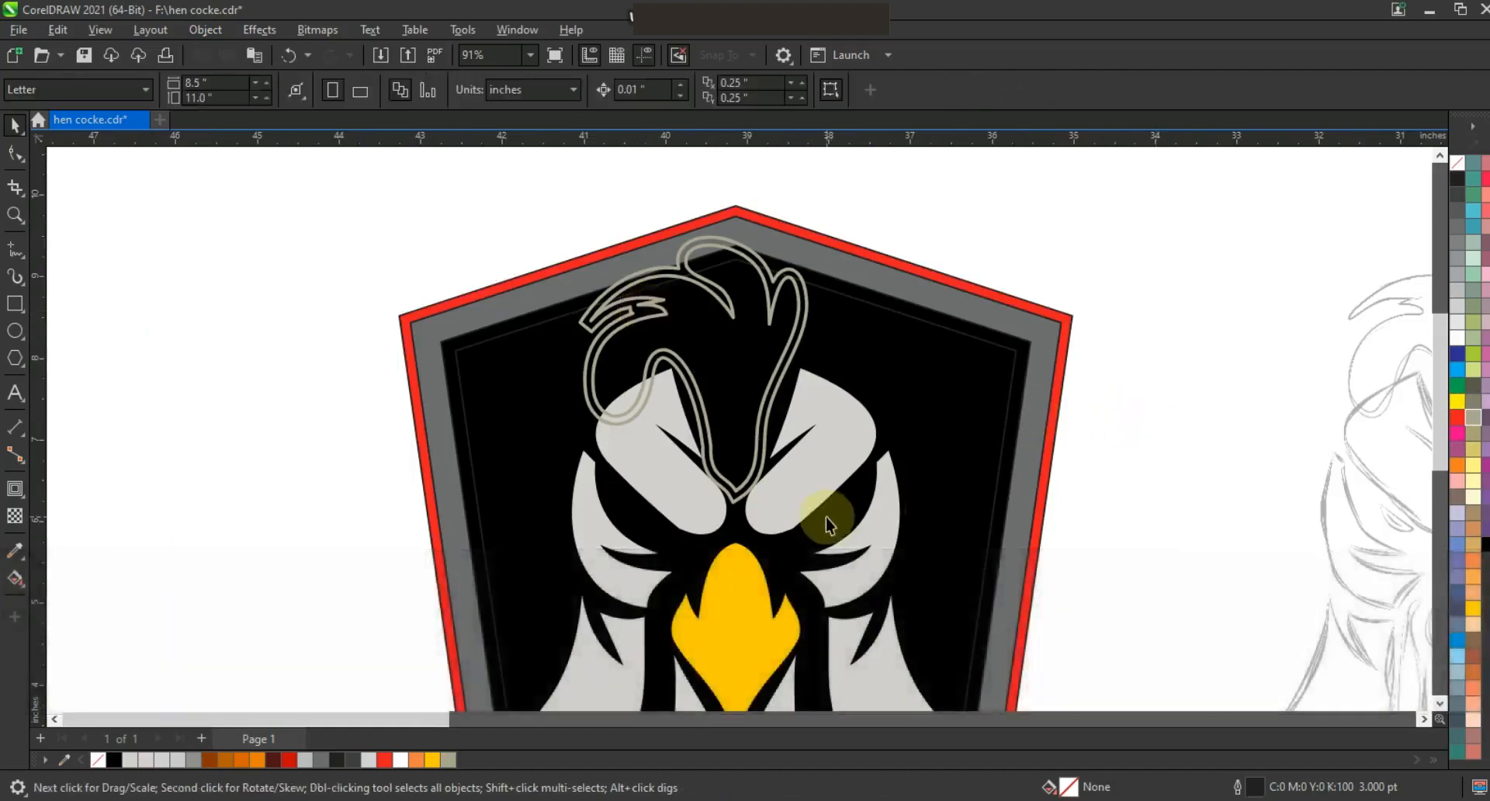
Fill the comb's outer contour shape black.
click(737, 511)
right_click(1457, 178)
click(1347, 184)
Fill the comb red and remove its outline.
click(787, 349)
click(1458, 416)
right_click(1457, 167)
click(1432, 180)
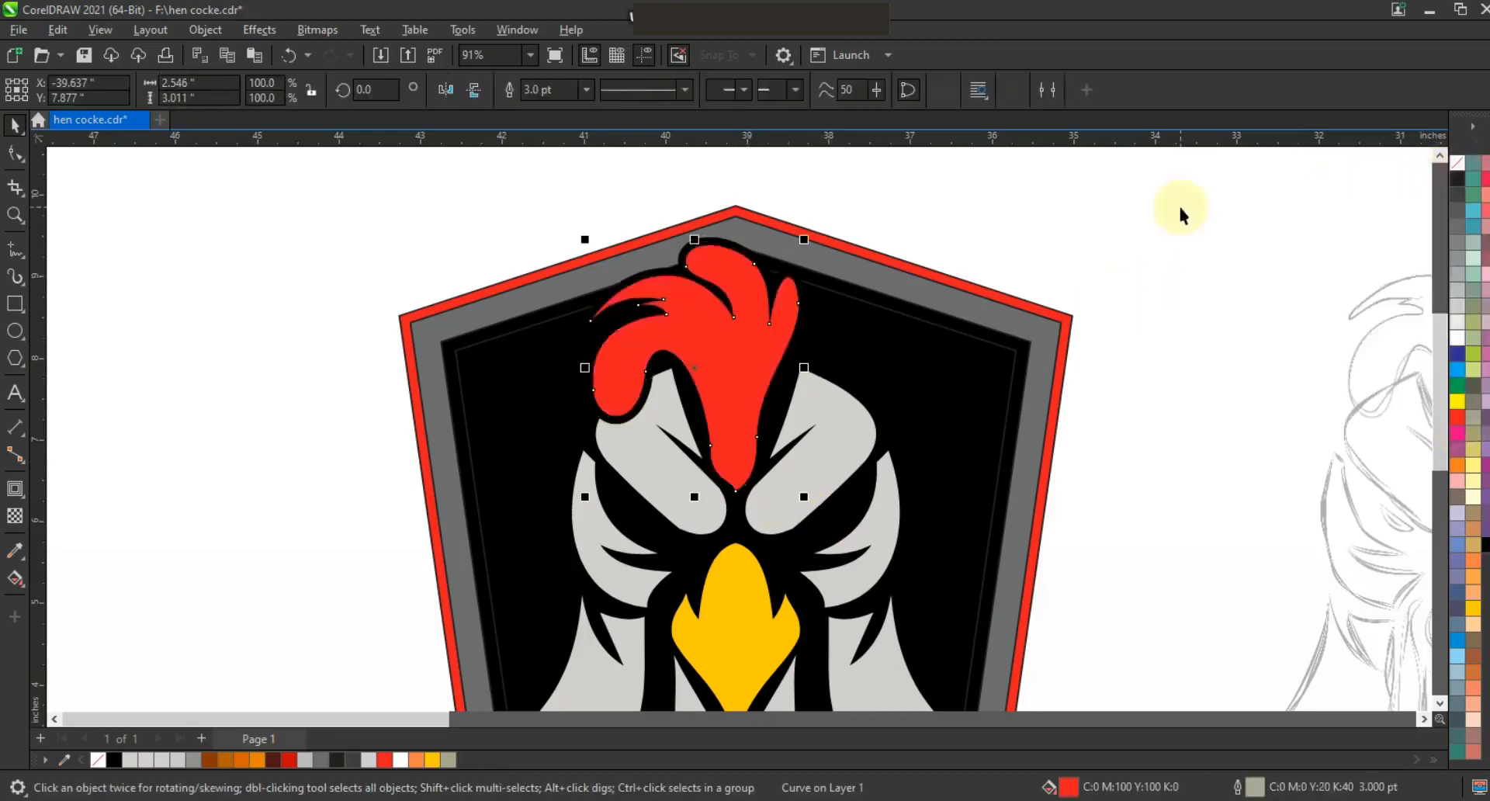
click(1178, 203)
key(F3)
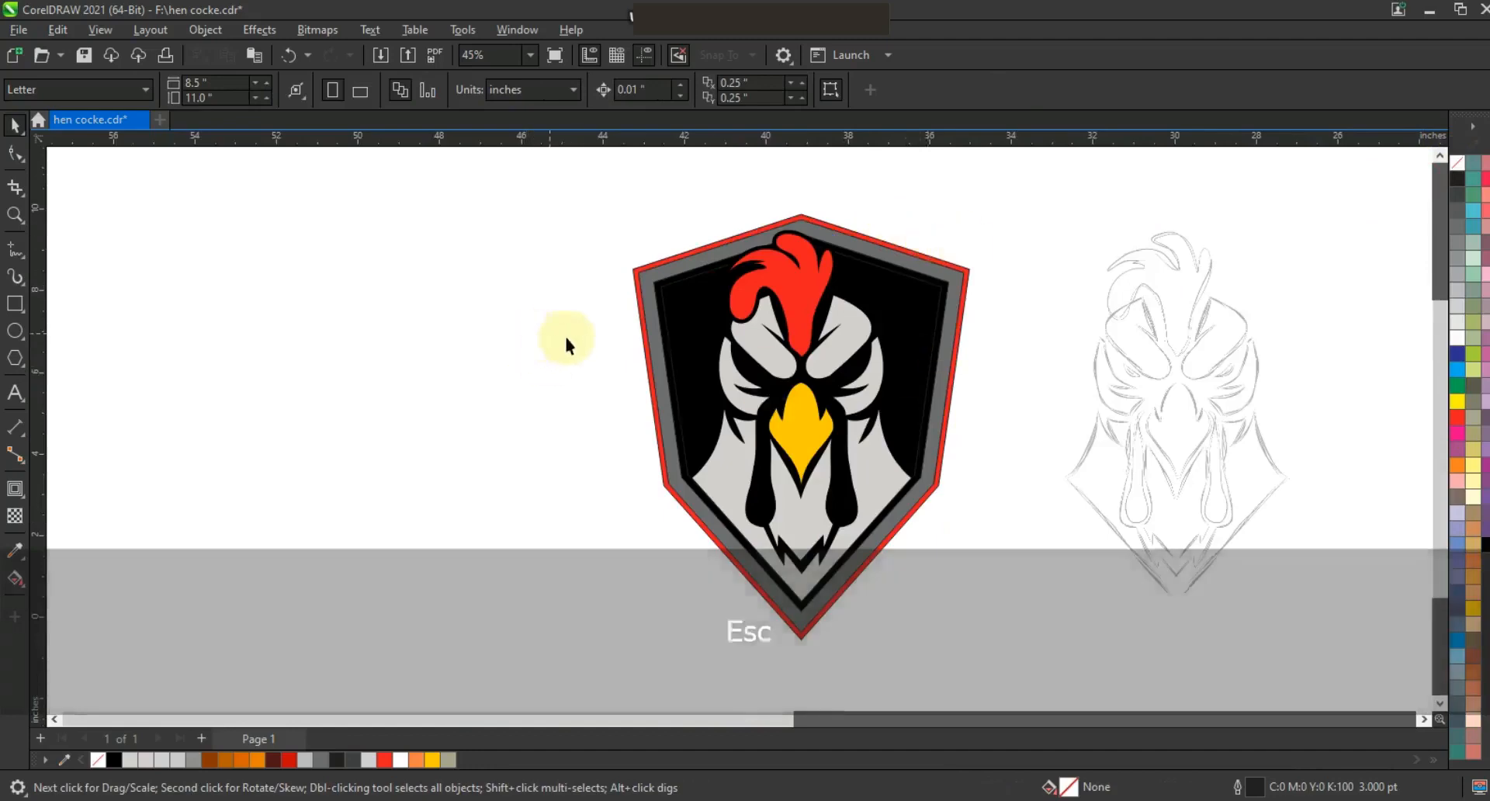
Zoom to the sketch's eyes and trace the left eye as a line curved into an eye shape.
key(Escape)
scroll(10, 222, down, 1)
click(14, 216)
drag(1079, 284, 1249, 375)
click(16, 248)
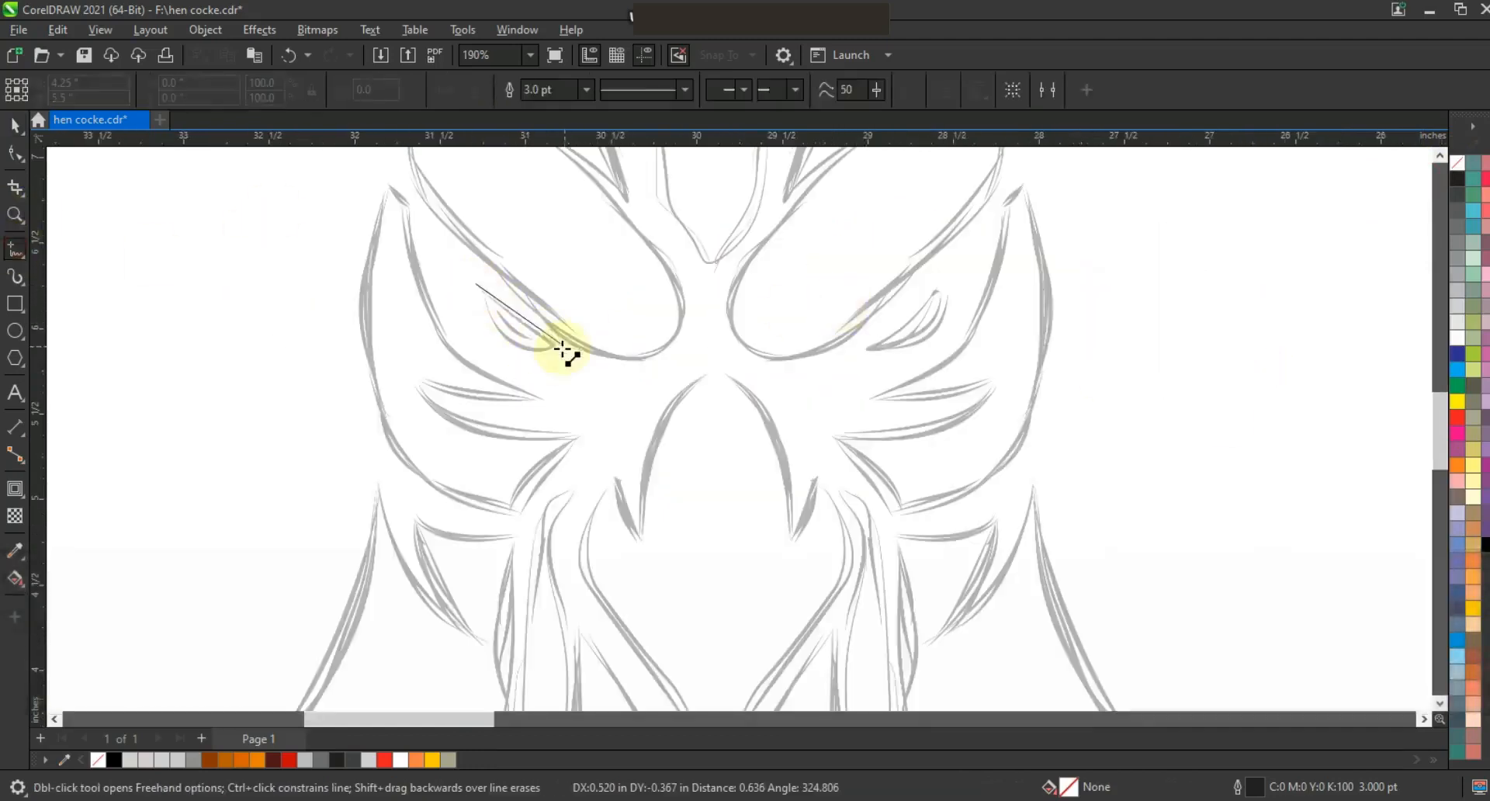
click(561, 352)
click(15, 154)
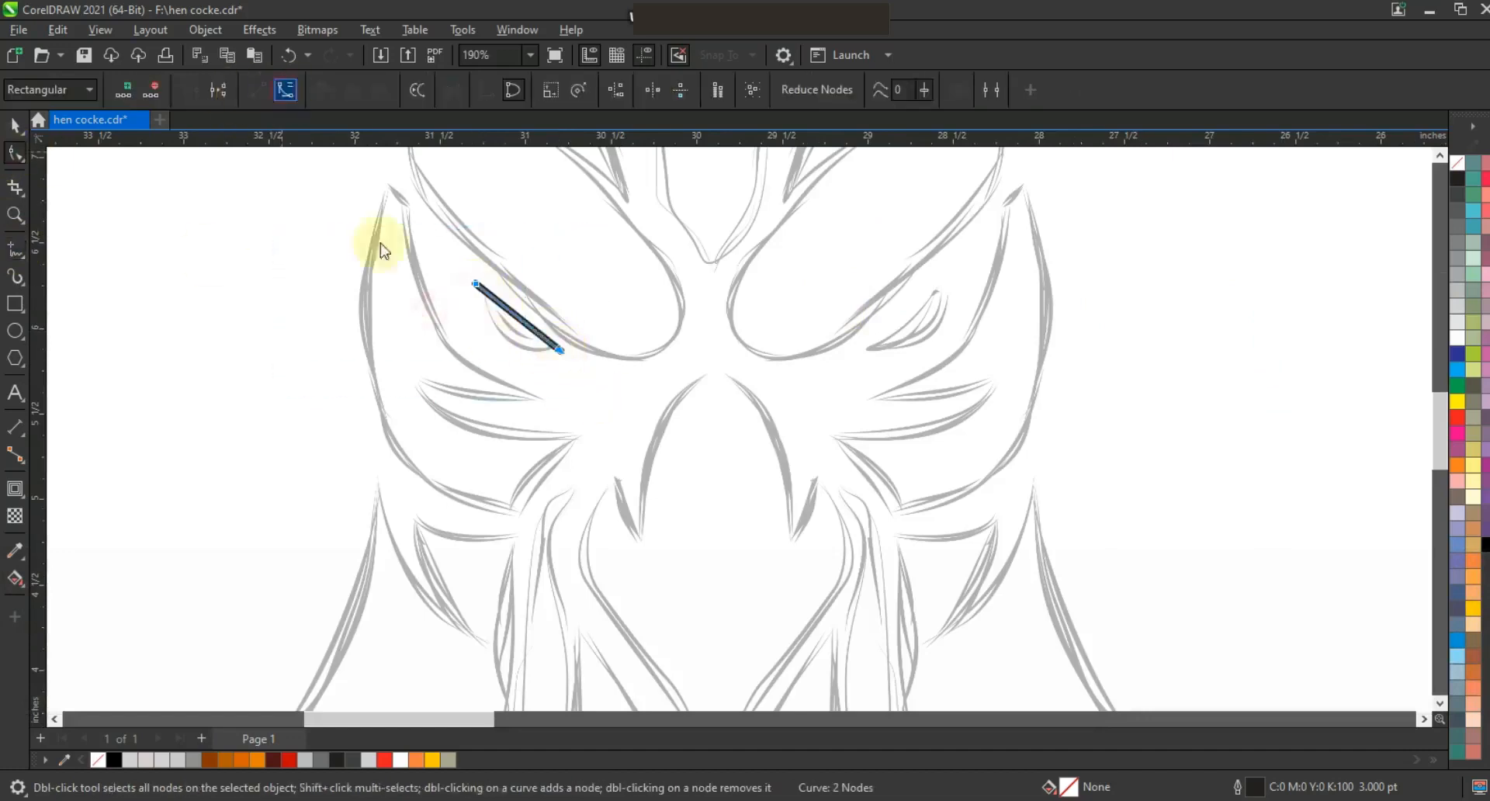
drag(529, 327, 518, 359)
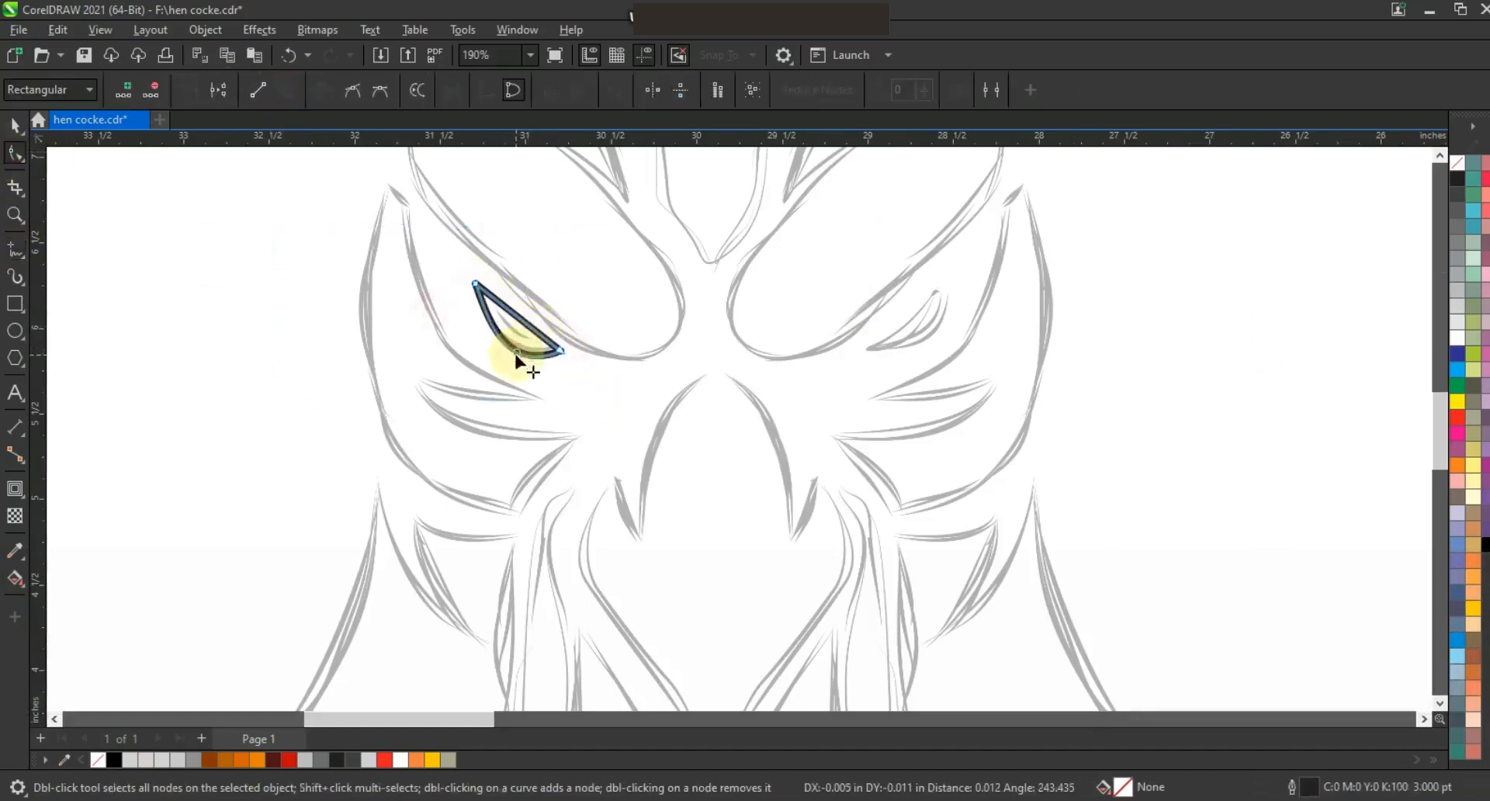
Mirror a copy of the left eye and place it over the right eye.
click(16, 124)
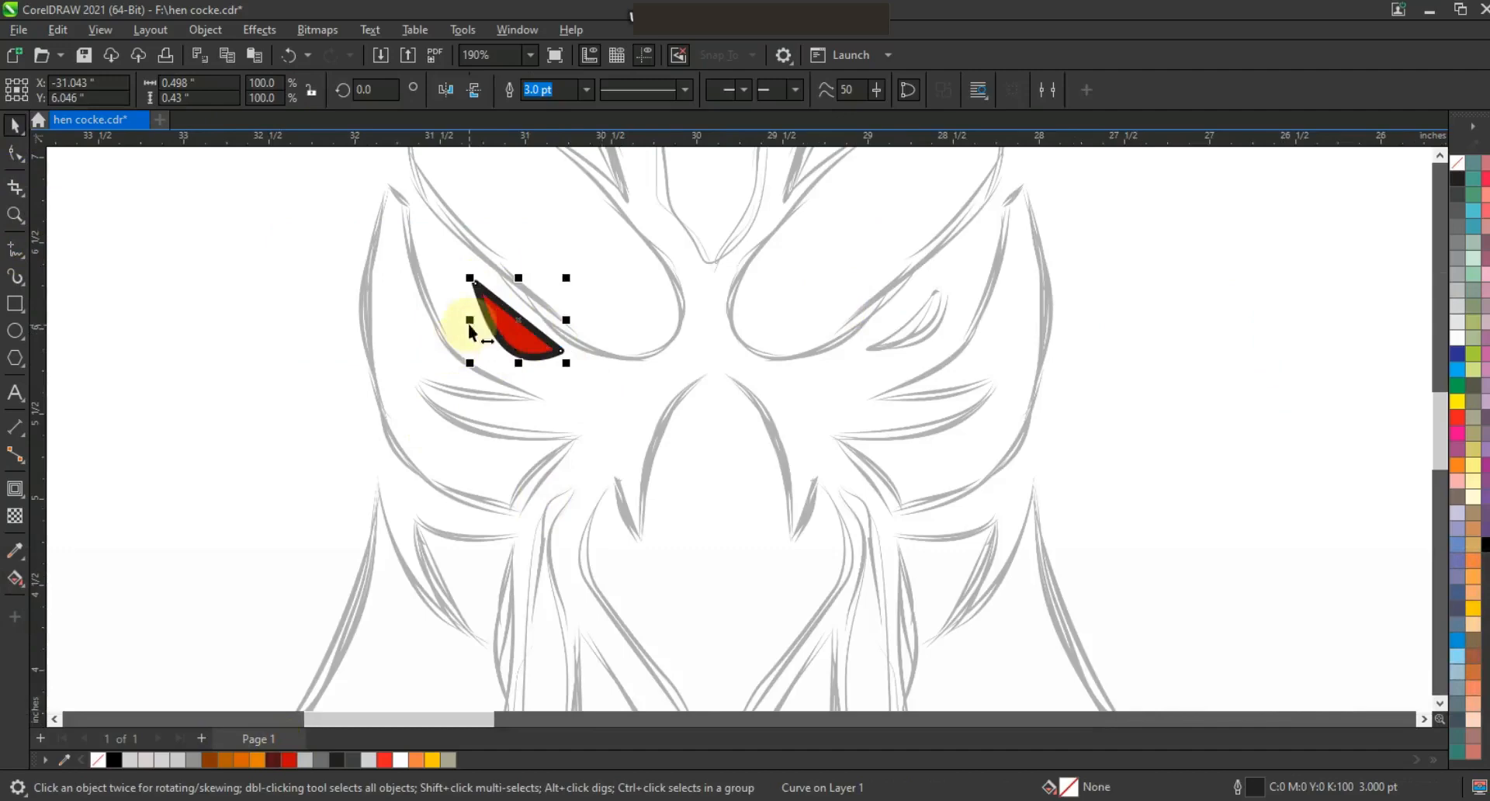
drag(471, 329, 595, 342)
drag(897, 339, 920, 339)
Remove the outline from the eye shapes.
shift+click(519, 336)
right_click(1458, 163)
click(1434, 180)
click(555, 93)
Place the eyes on the shield's face, align them and fill them red.
key(F3)
key(F3)
shift+click(540, 387)
key(c)
click(673, 457)
click(564, 341)
click(385, 759)
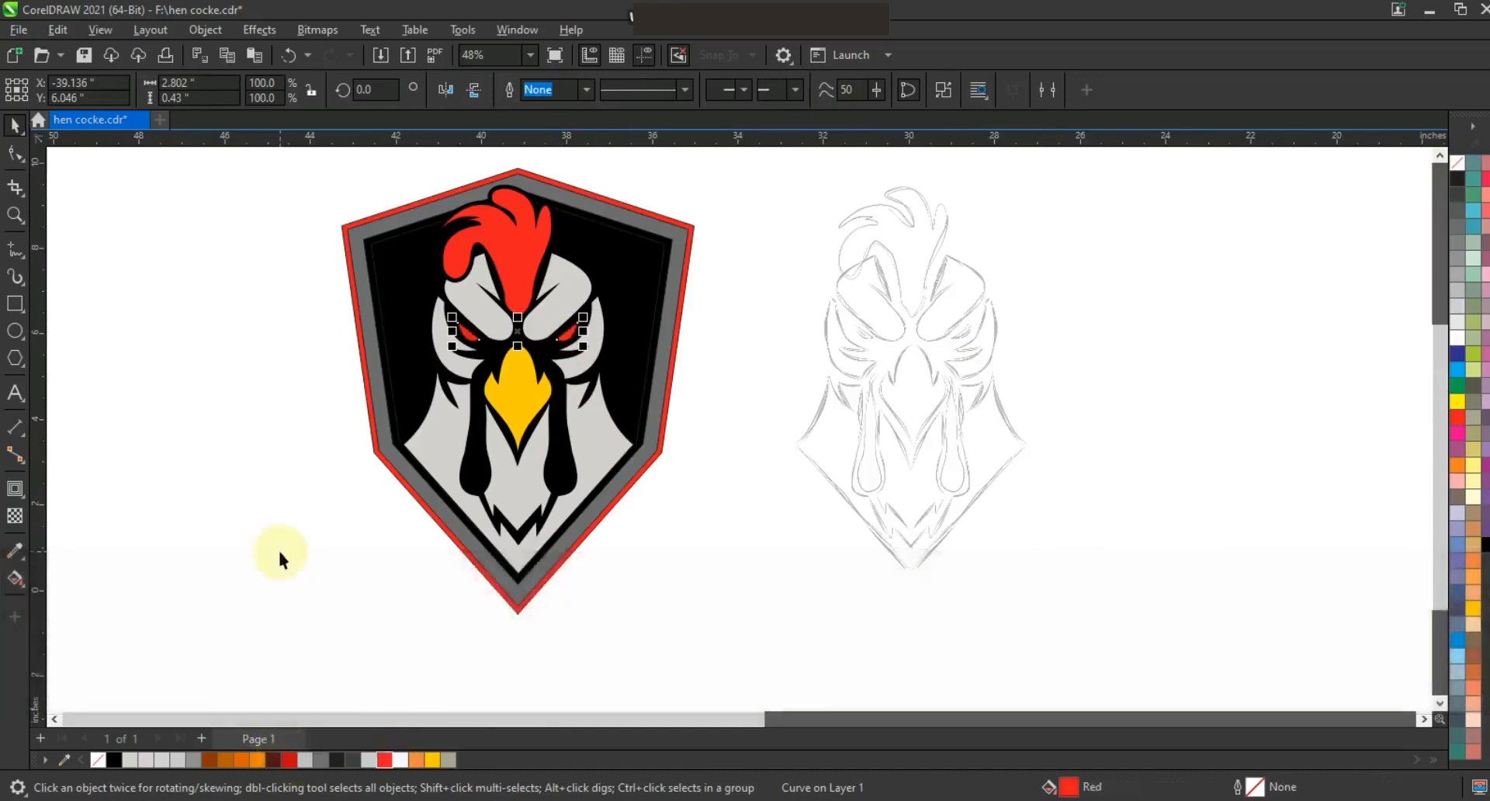
Select the whole logo, zoom in and fill the rooster's lower face shape with a lighter gray.
click(281, 556)
key(F3)
key(Escape)
drag(743, 566, 495, 272)
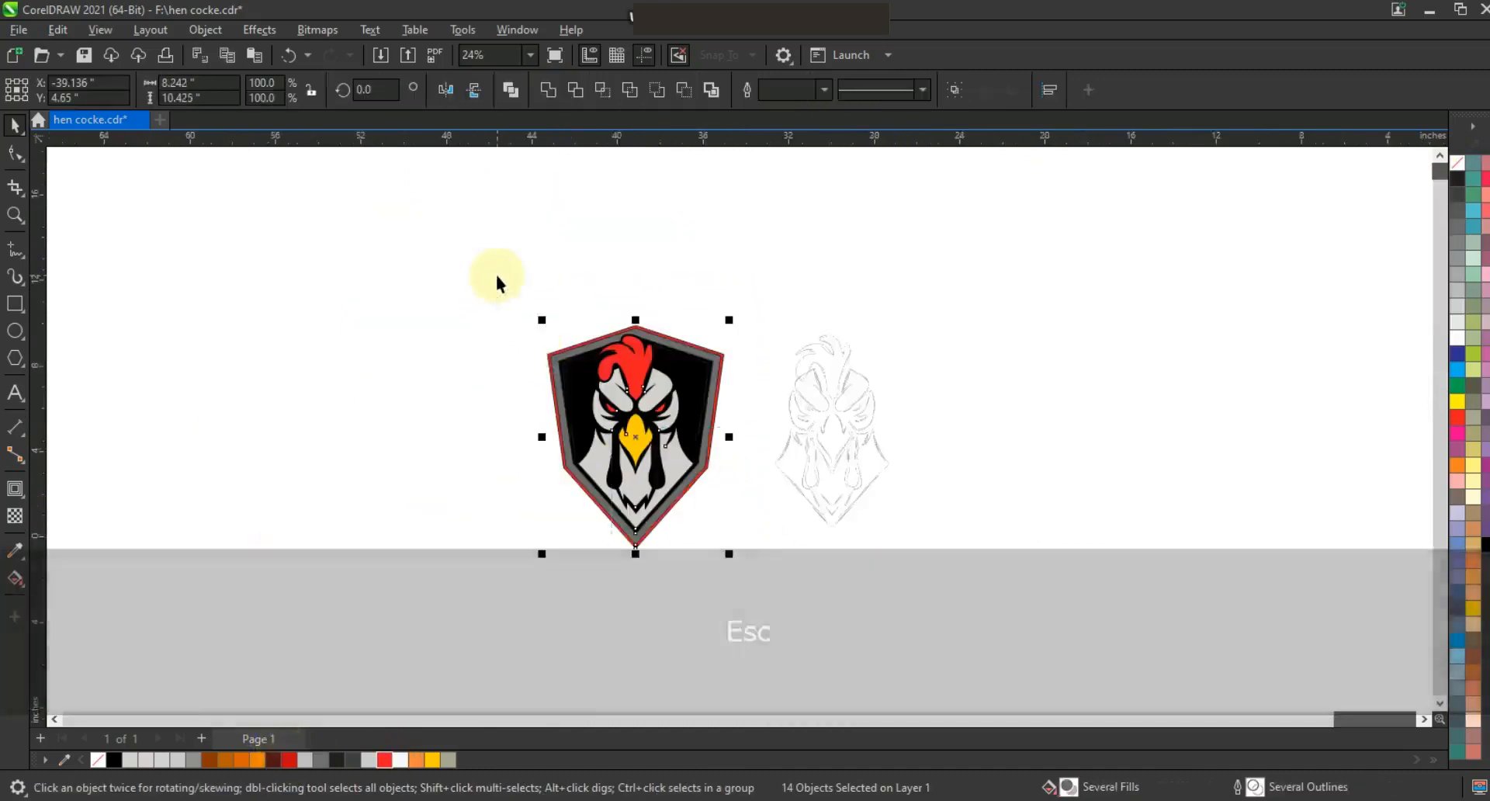
key(shift+F2)
key(Escape)
key(z)
drag(506, 222, 997, 704)
click(14, 128)
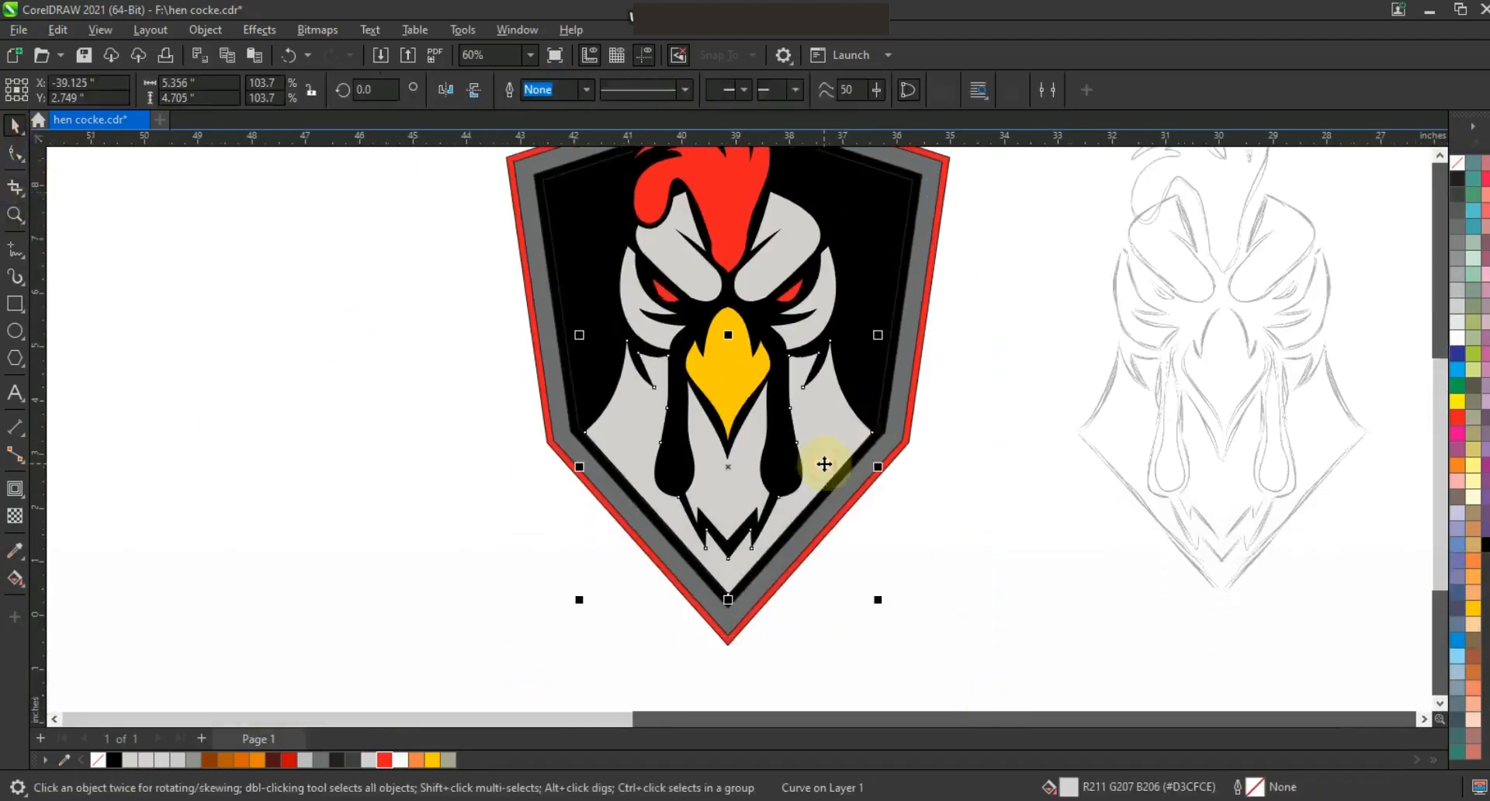
click(822, 464)
shift+click(799, 331)
shift+click(782, 261)
click(1458, 322)
Apply the same lighter gray fill to the three upper head shapes.
click(691, 281)
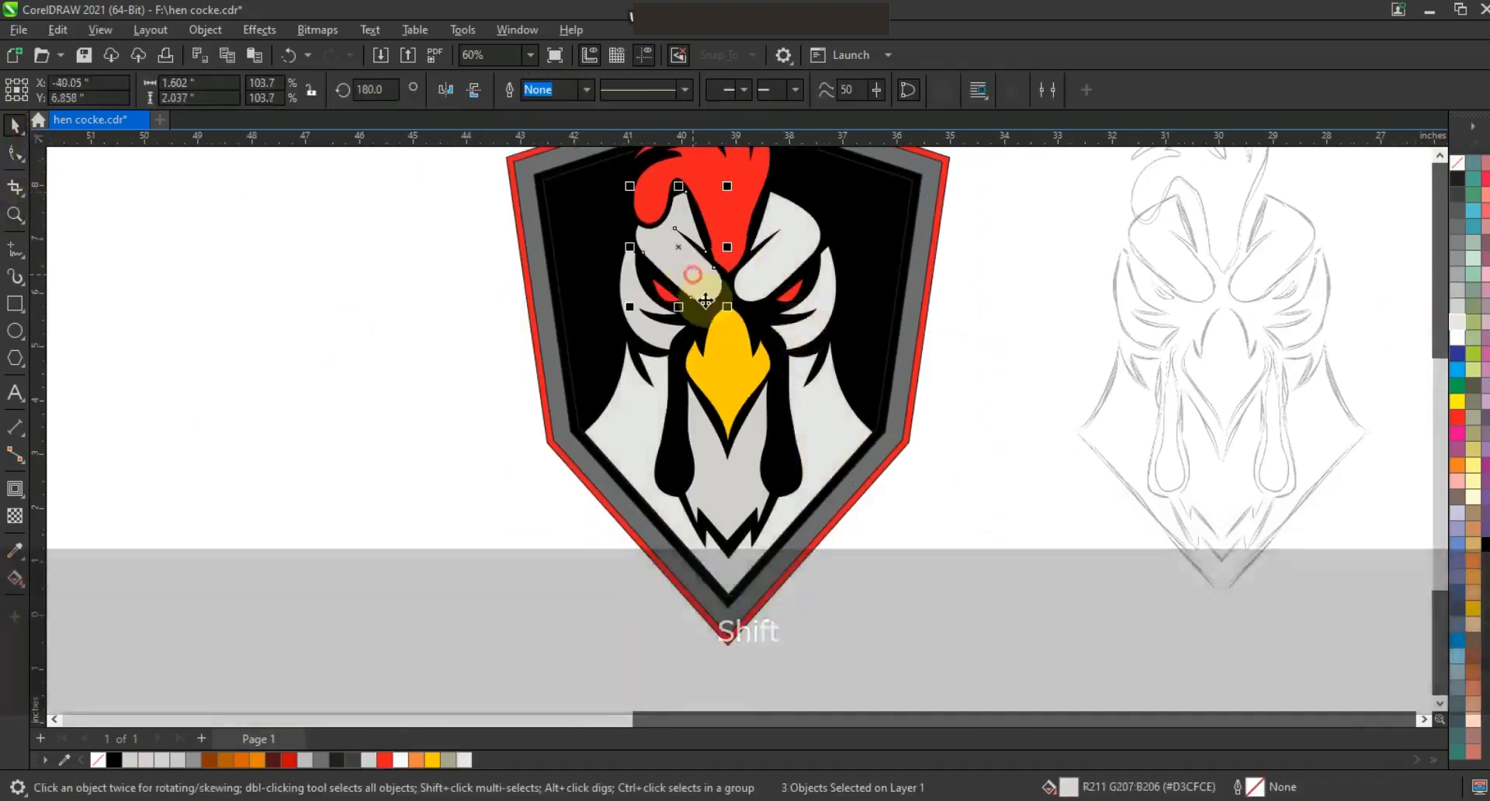
key(ctrl+r)
click(675, 329)
click(350, 390)
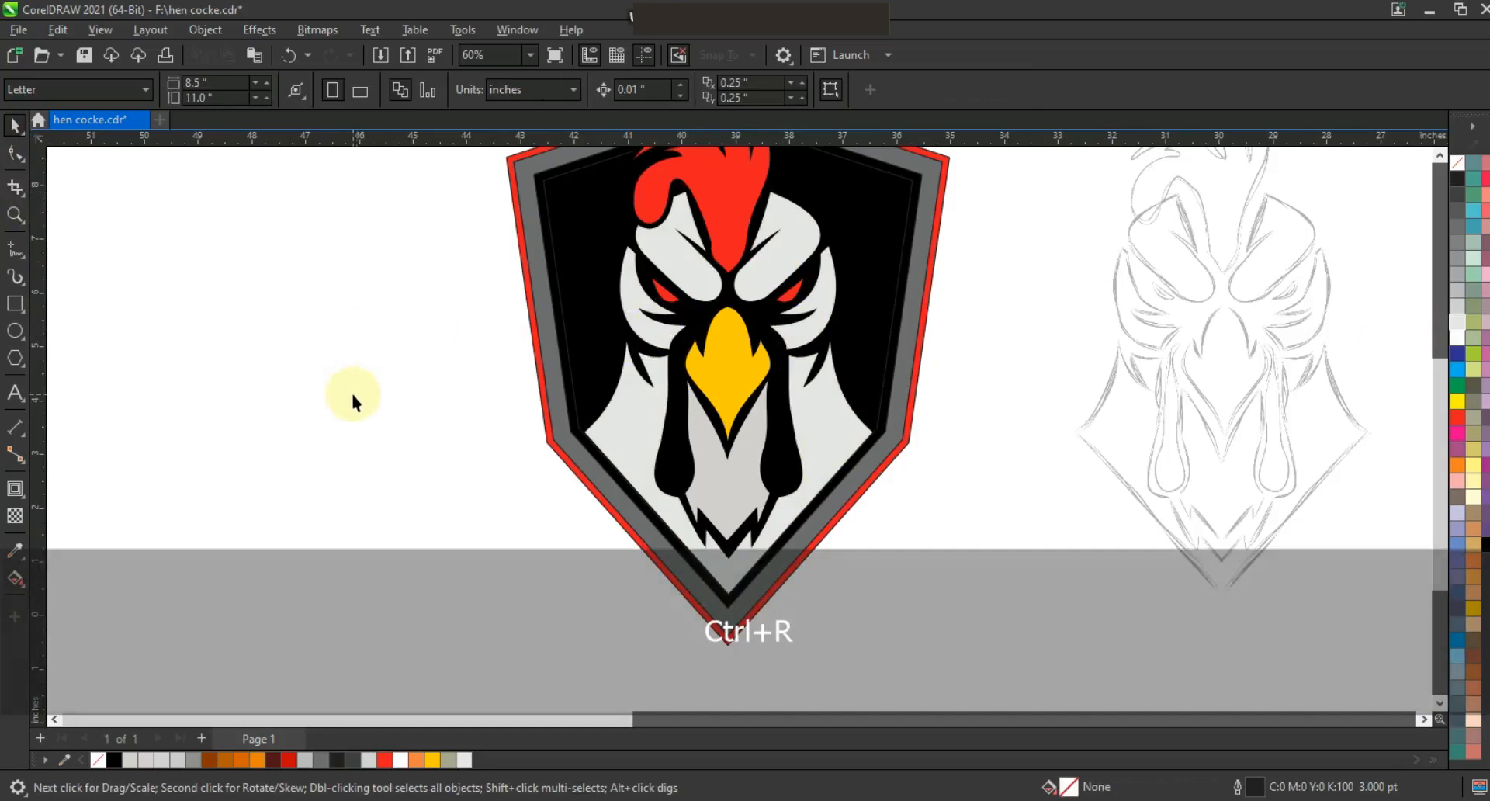
Trace a zigzag shadow line along the right side of the rooster's chest with the Polyline tool at 1.0 pt.
click(15, 215)
drag(1027, 623, 1026, 623)
click(14, 249)
click(586, 91)
click(556, 170)
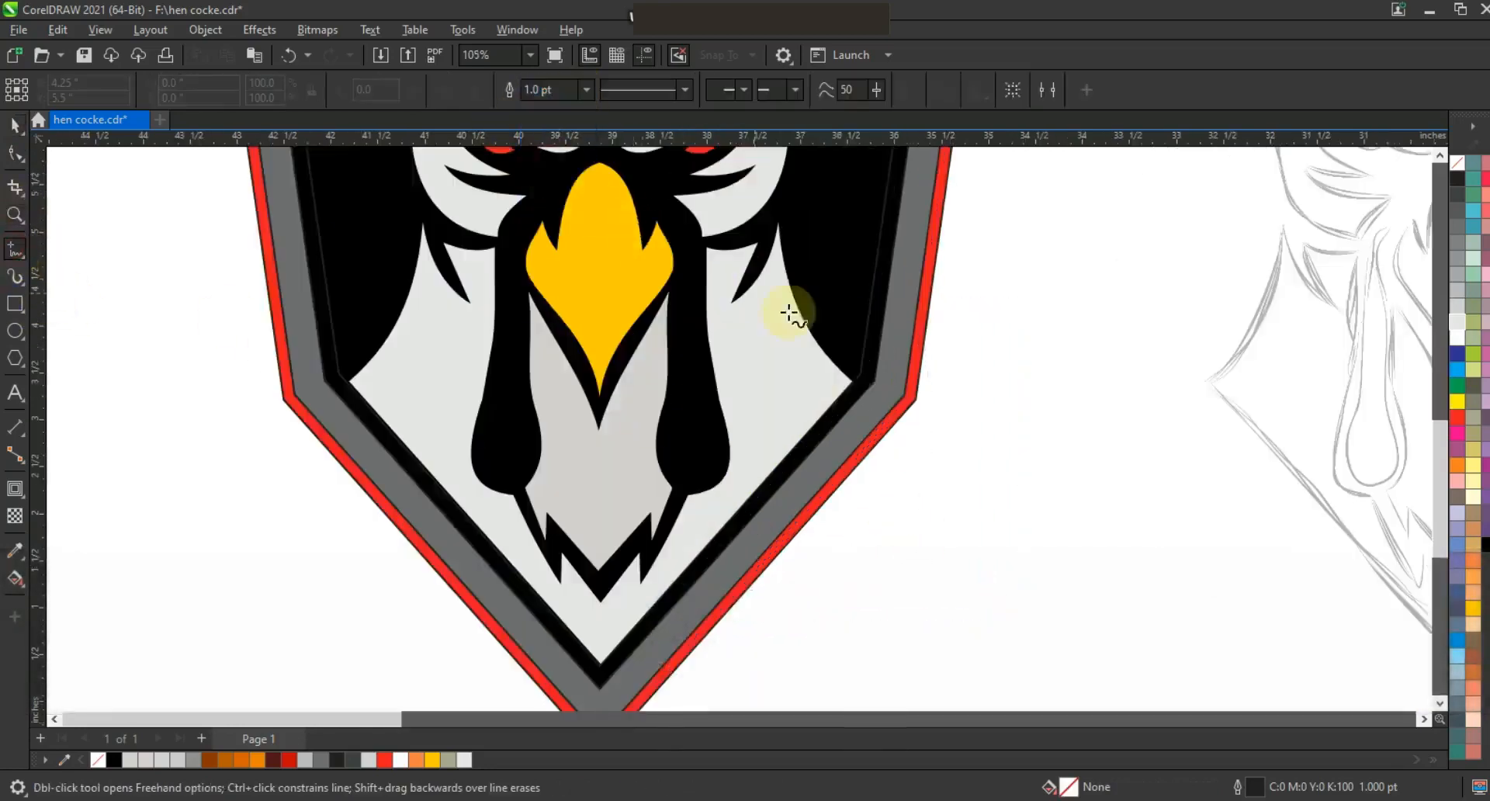
click(747, 285)
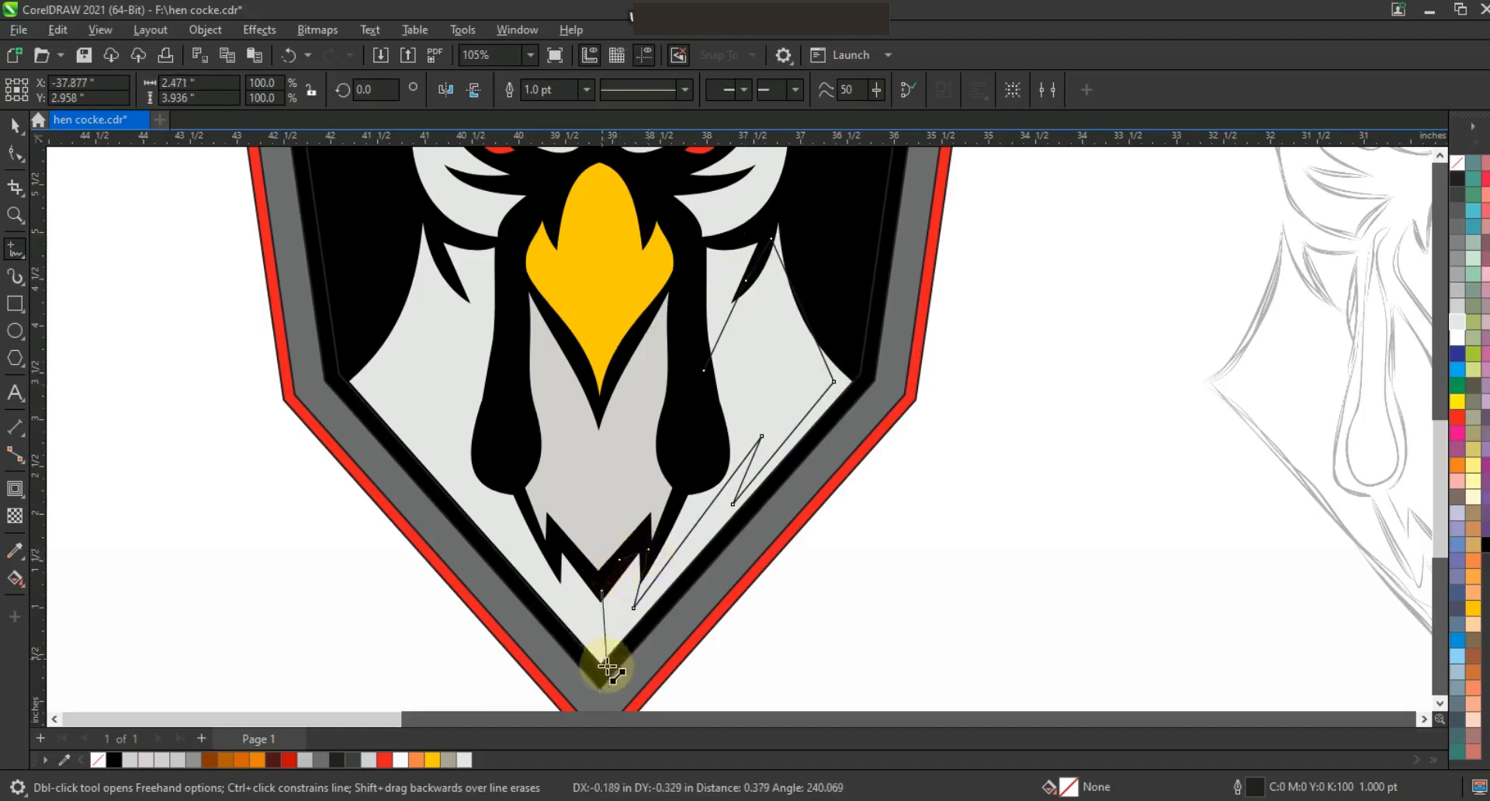
click(601, 682)
Curve the shadow line's segments to follow the chest edge.
click(14, 153)
drag(455, 190, 895, 682)
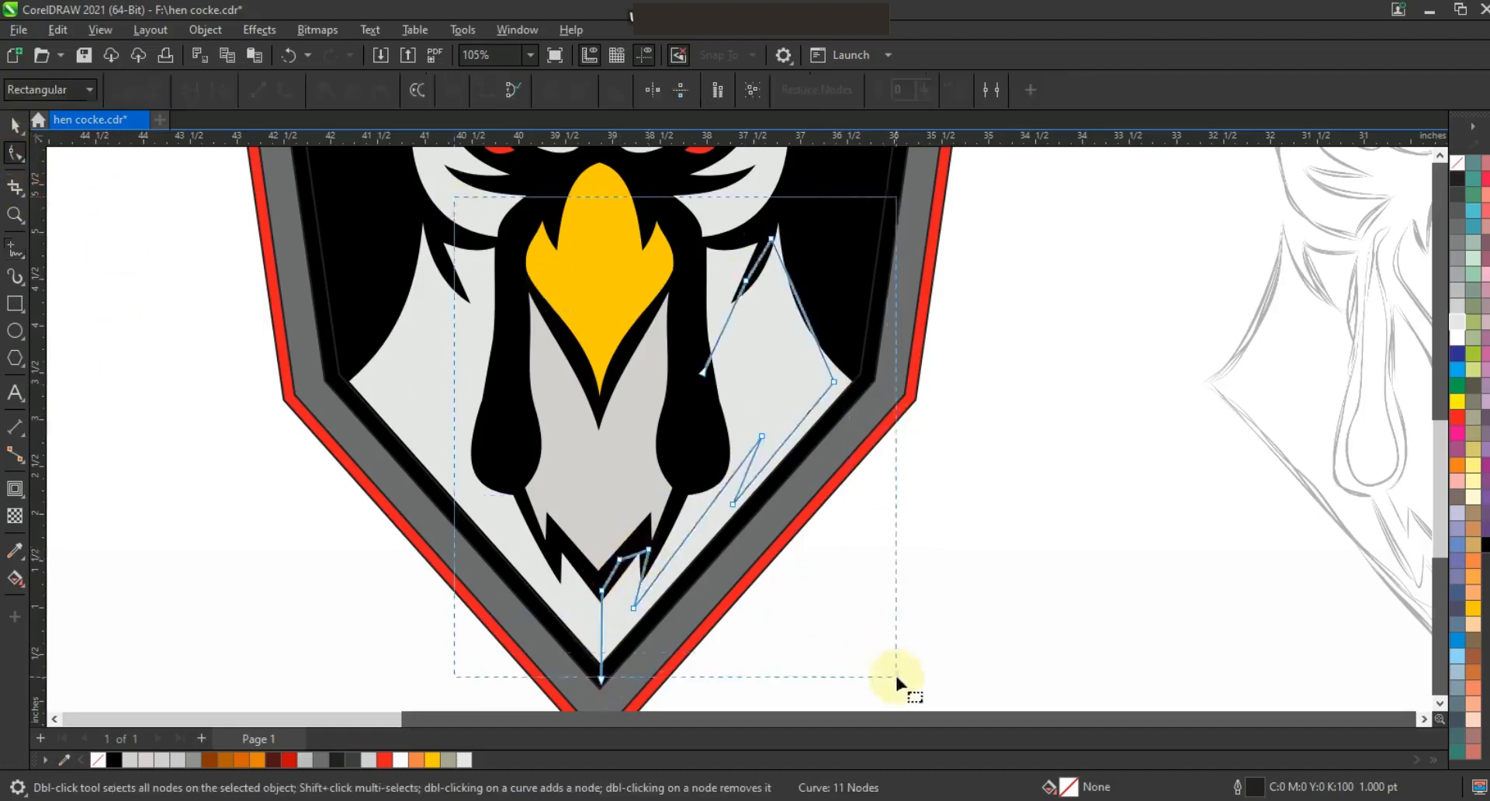
key(Escape)
drag(797, 299, 779, 310)
drag(723, 508, 643, 599)
Create filled shapes from the two regions enclosed by the shadow line with Smart Fill.
click(18, 580)
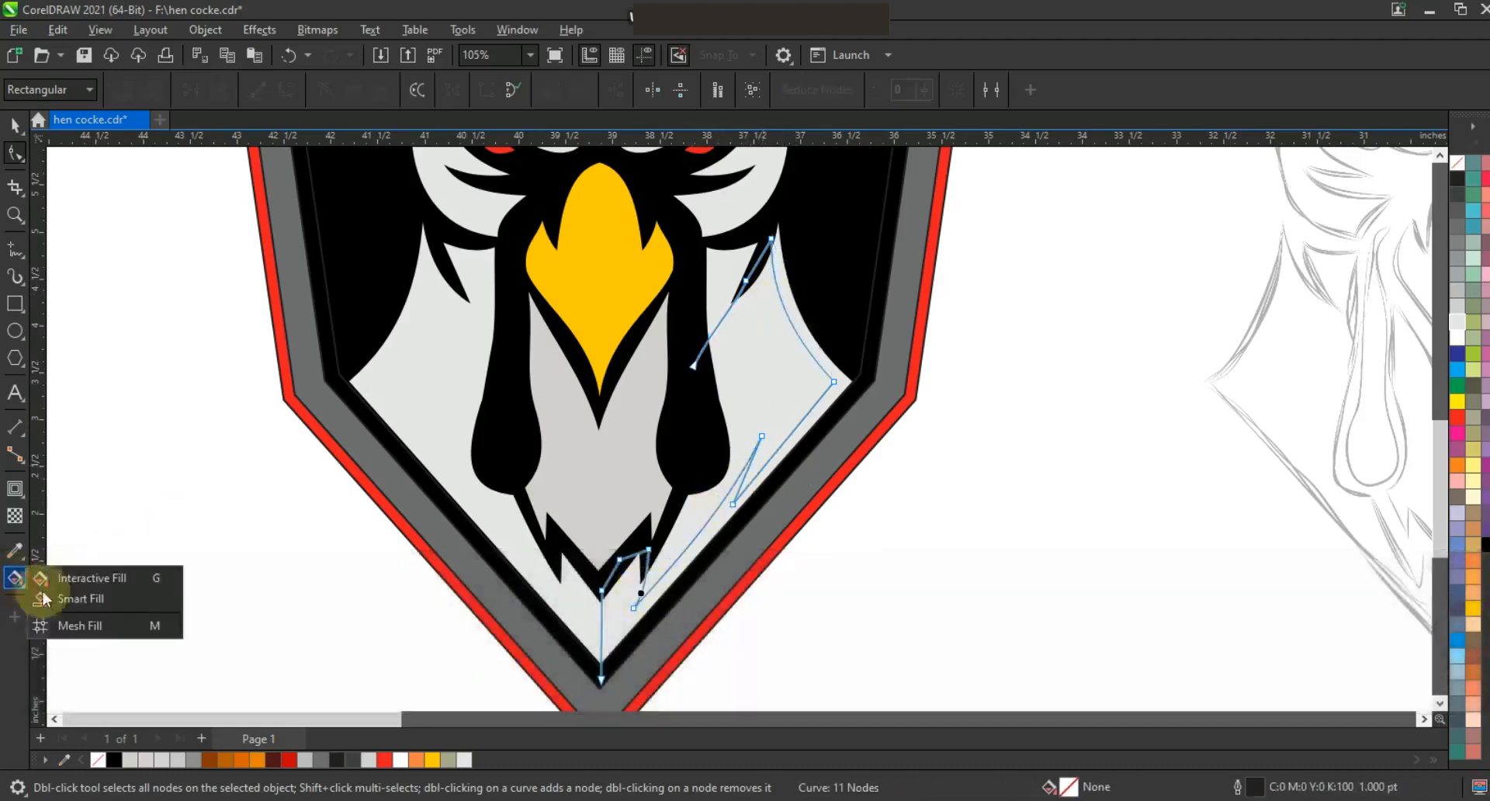
click(85, 598)
click(619, 614)
click(725, 273)
click(17, 129)
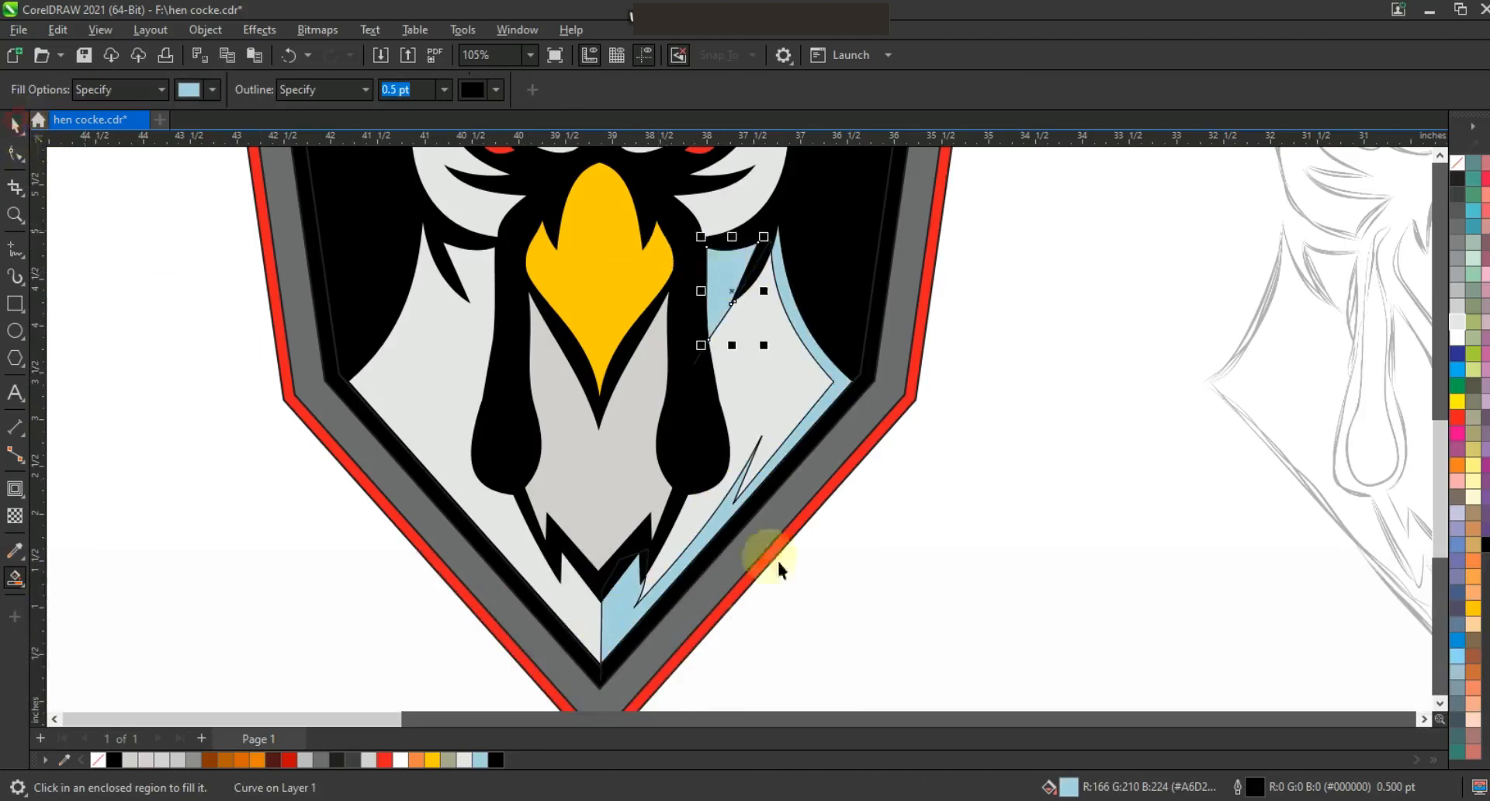
Delete the traced shadow line.
key(Escape)
click(601, 679)
key(Delete)
Fill both smart-filled shadow shapes gray and remove their outlines.
click(622, 632)
shift+click(750, 297)
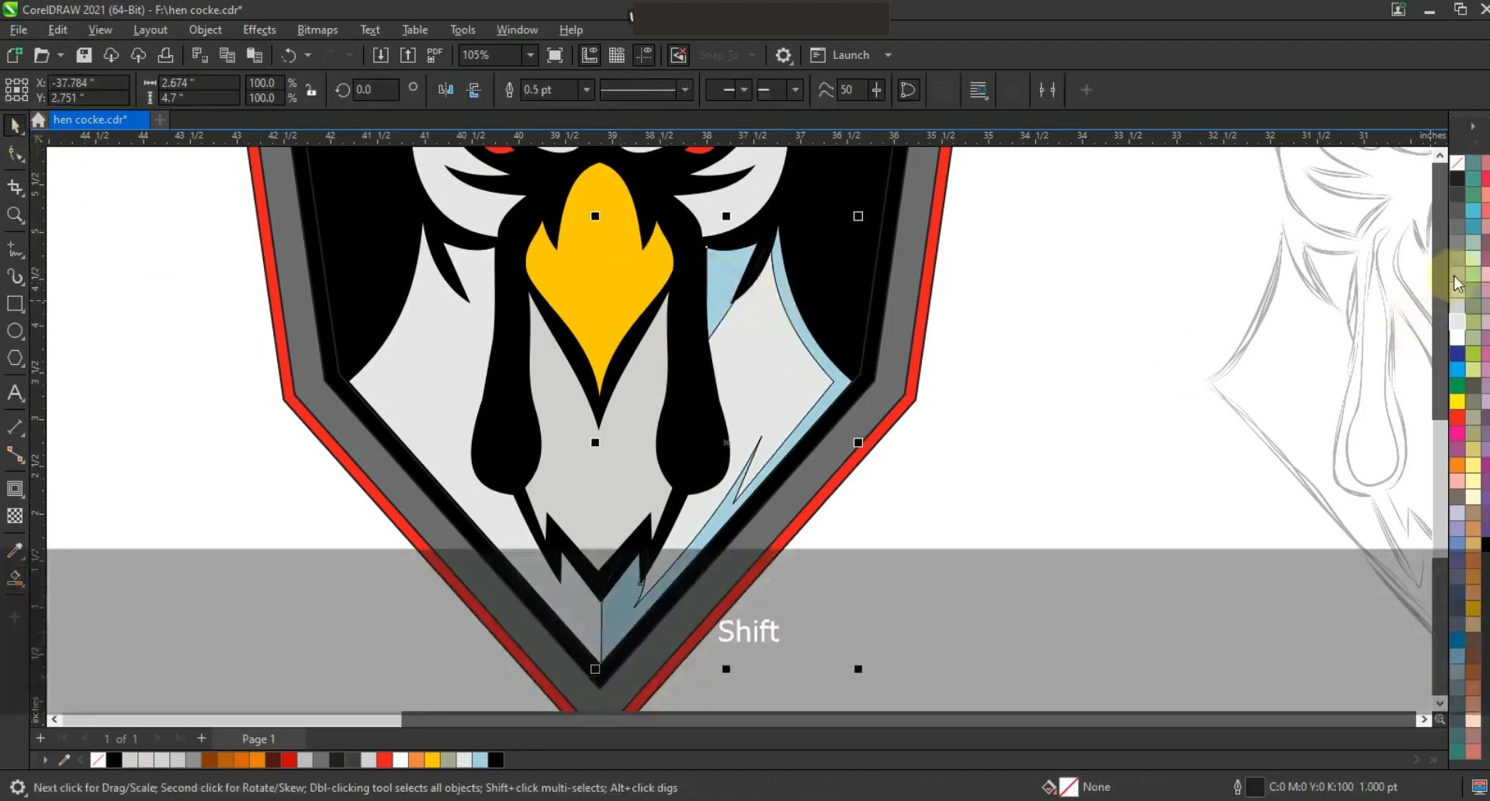
click(1459, 242)
right_click(1457, 162)
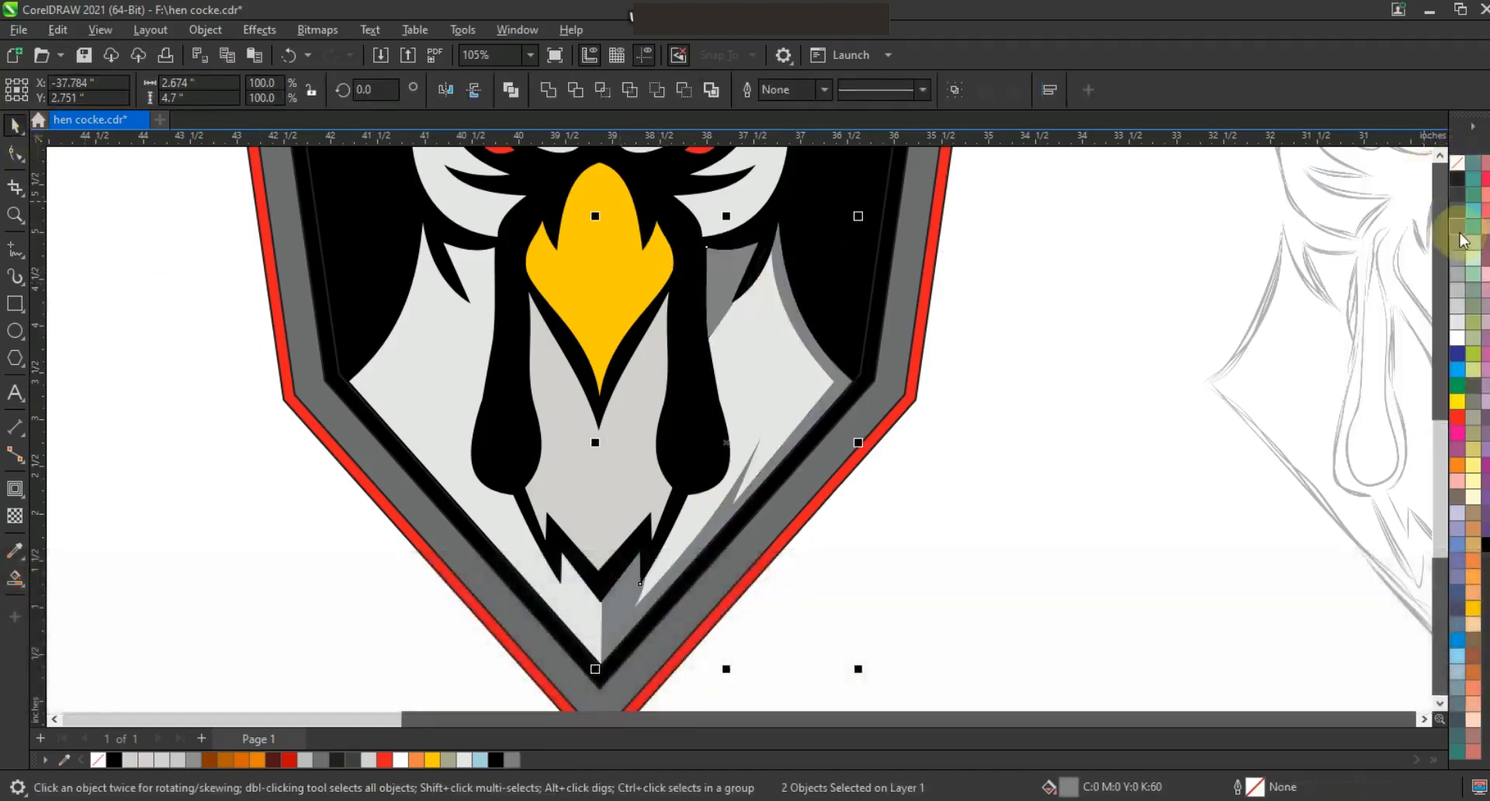
Mirror a copy of the chest shadow onto the left side and weld the shadow shapes together.
drag(857, 442, 578, 450)
shift+click(731, 287)
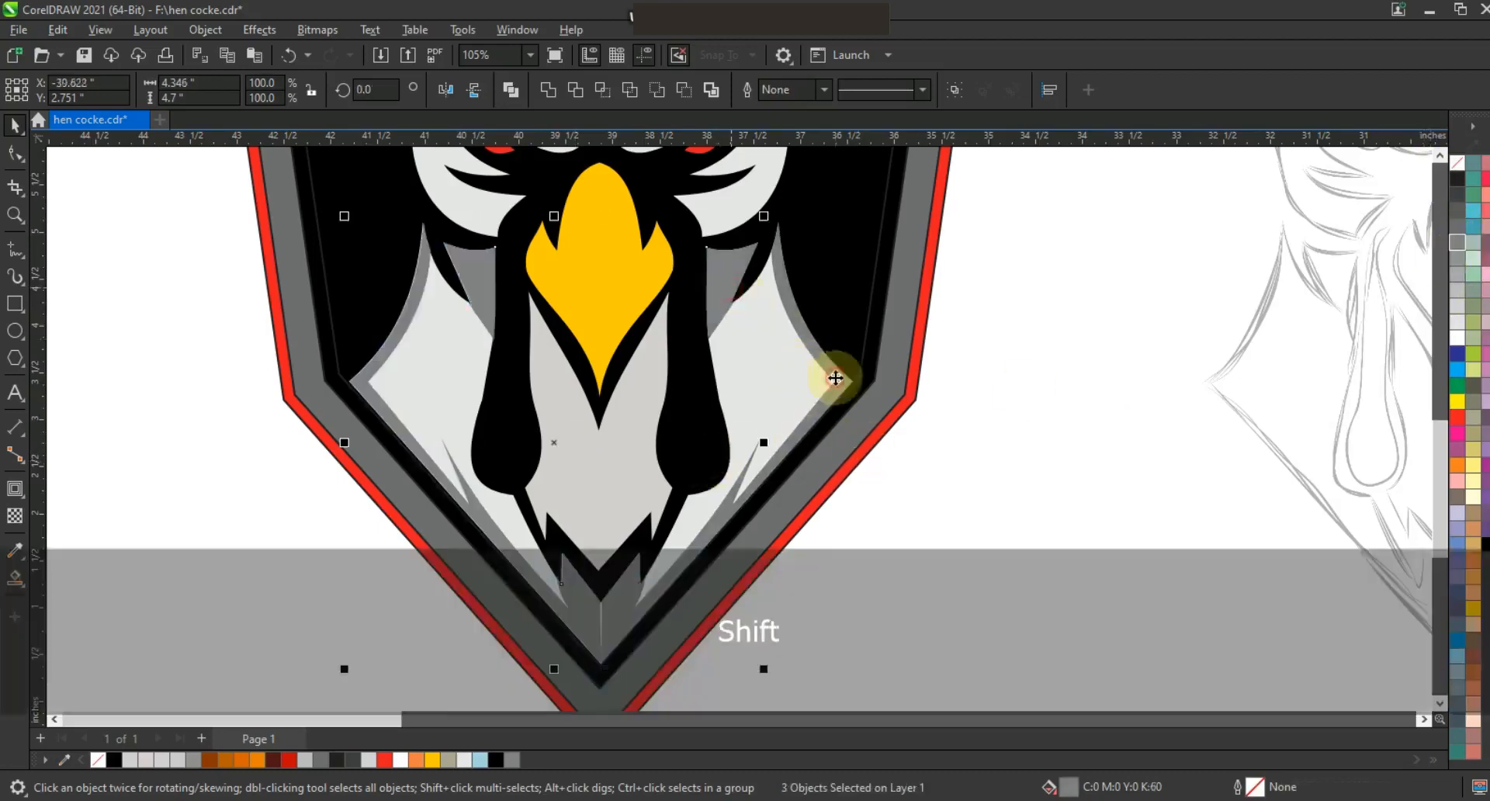
click(548, 89)
scroll(913, 454, down, 2)
key(Escape)
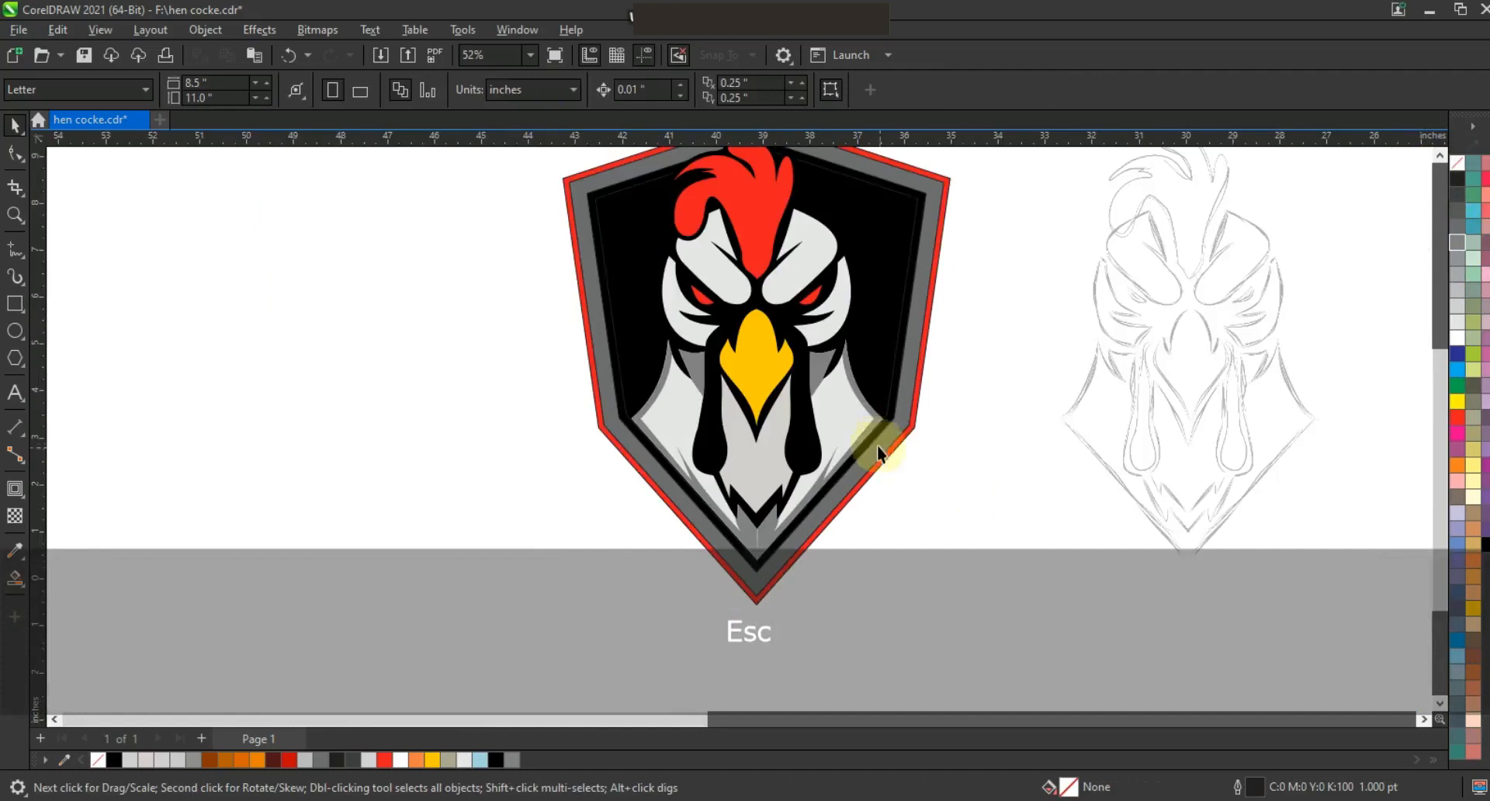
Zoom to the sketch's wattles and trace the left wattle with the Polyline tool.
click(874, 419)
click(977, 518)
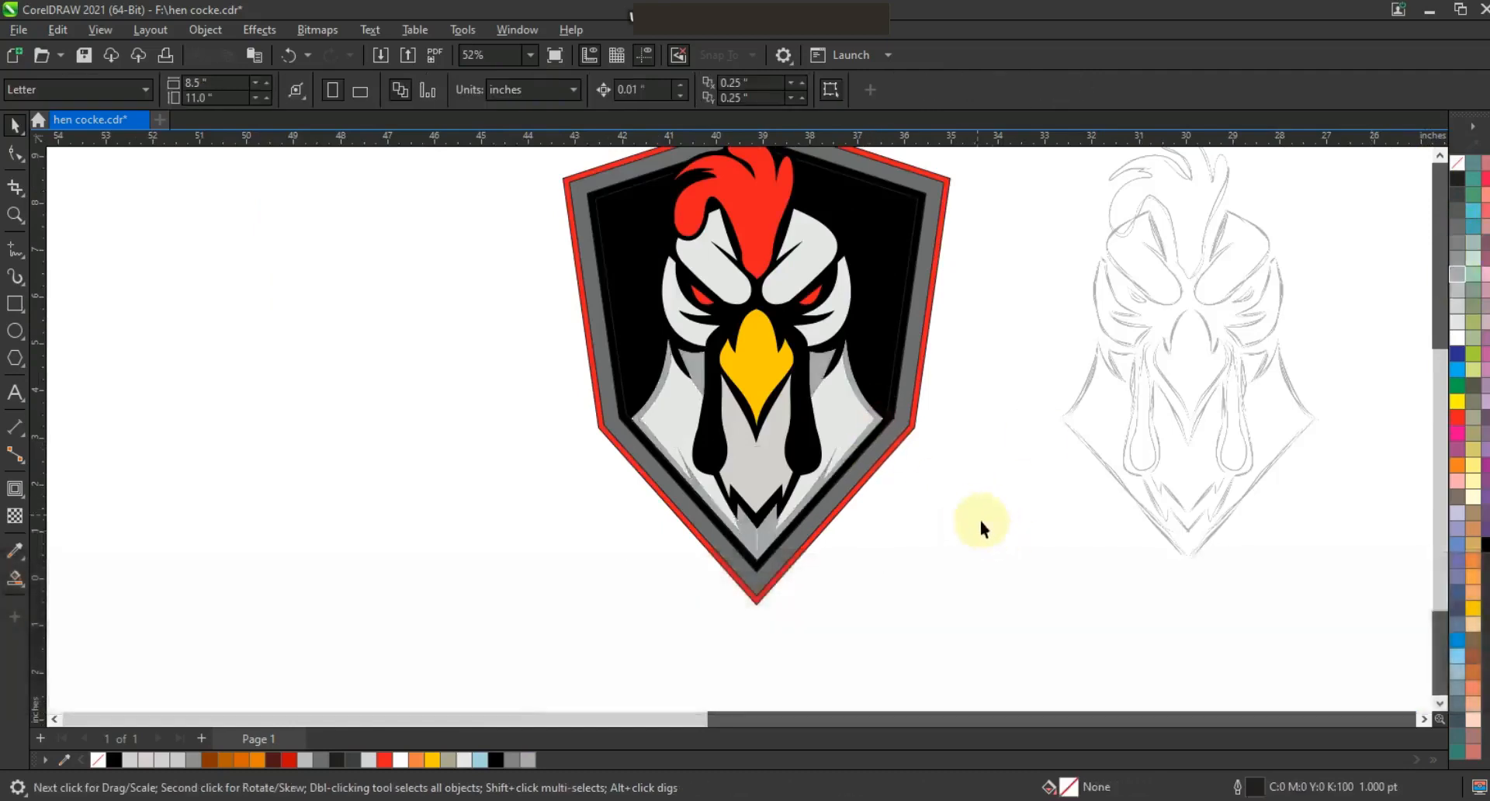
key(F5)
scroll(834, 458, up, 2)
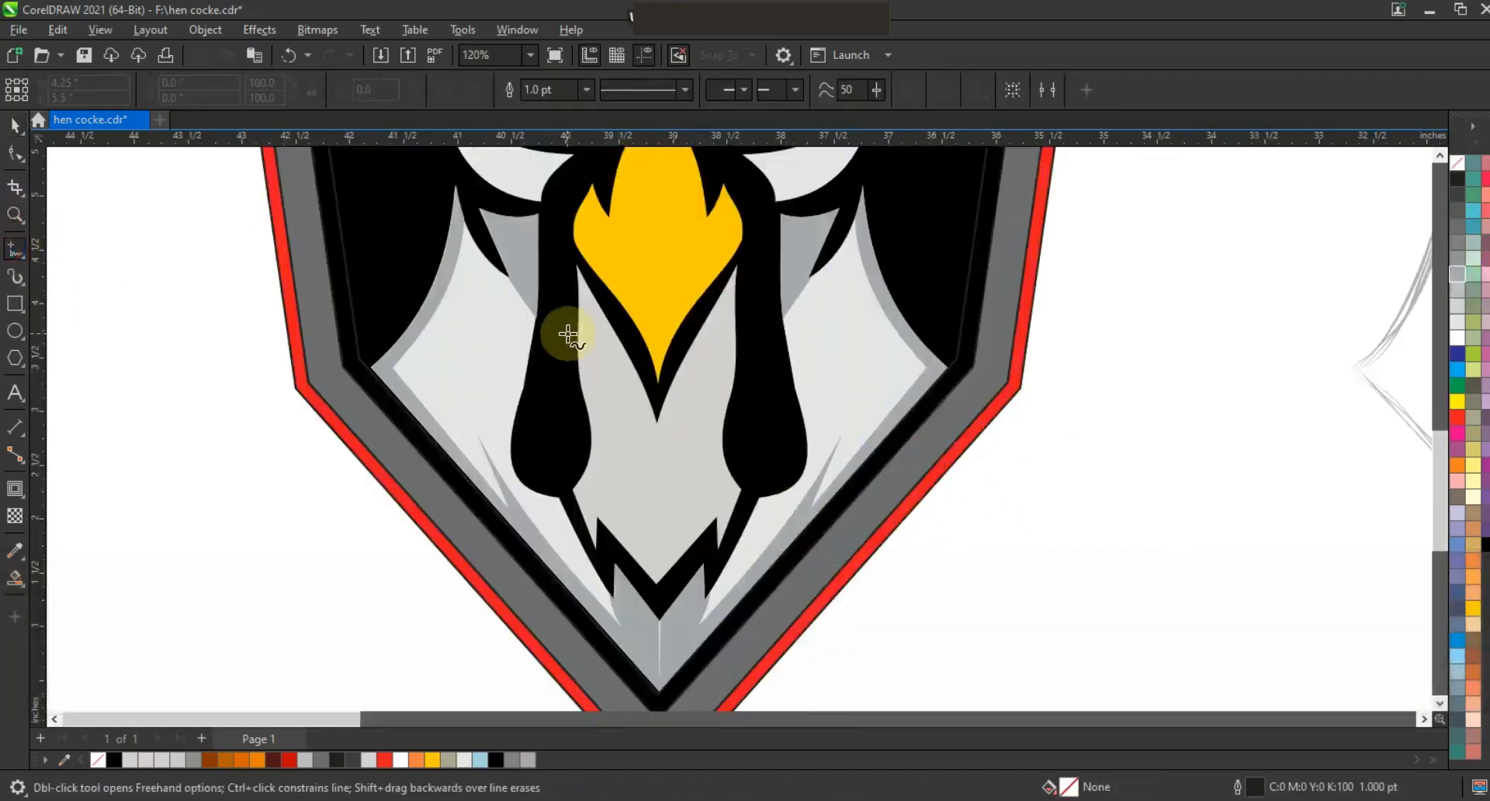
key(F3)
click(15, 218)
mouse_move(755, 189)
mouse_down()
mouse_move(805, 253)
mouse_move(982, 388)
mouse_up()
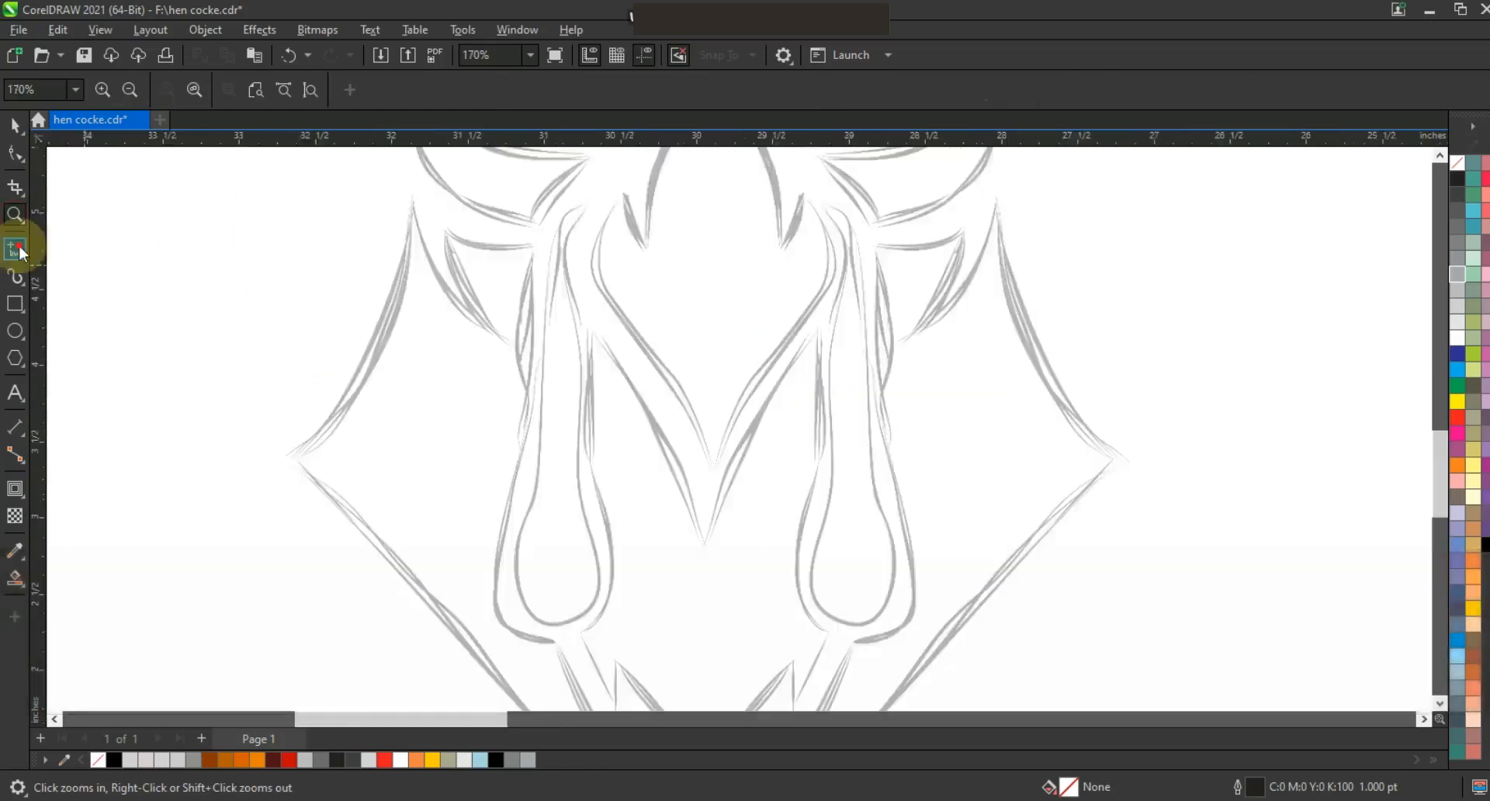
click(15, 249)
click(575, 334)
click(592, 541)
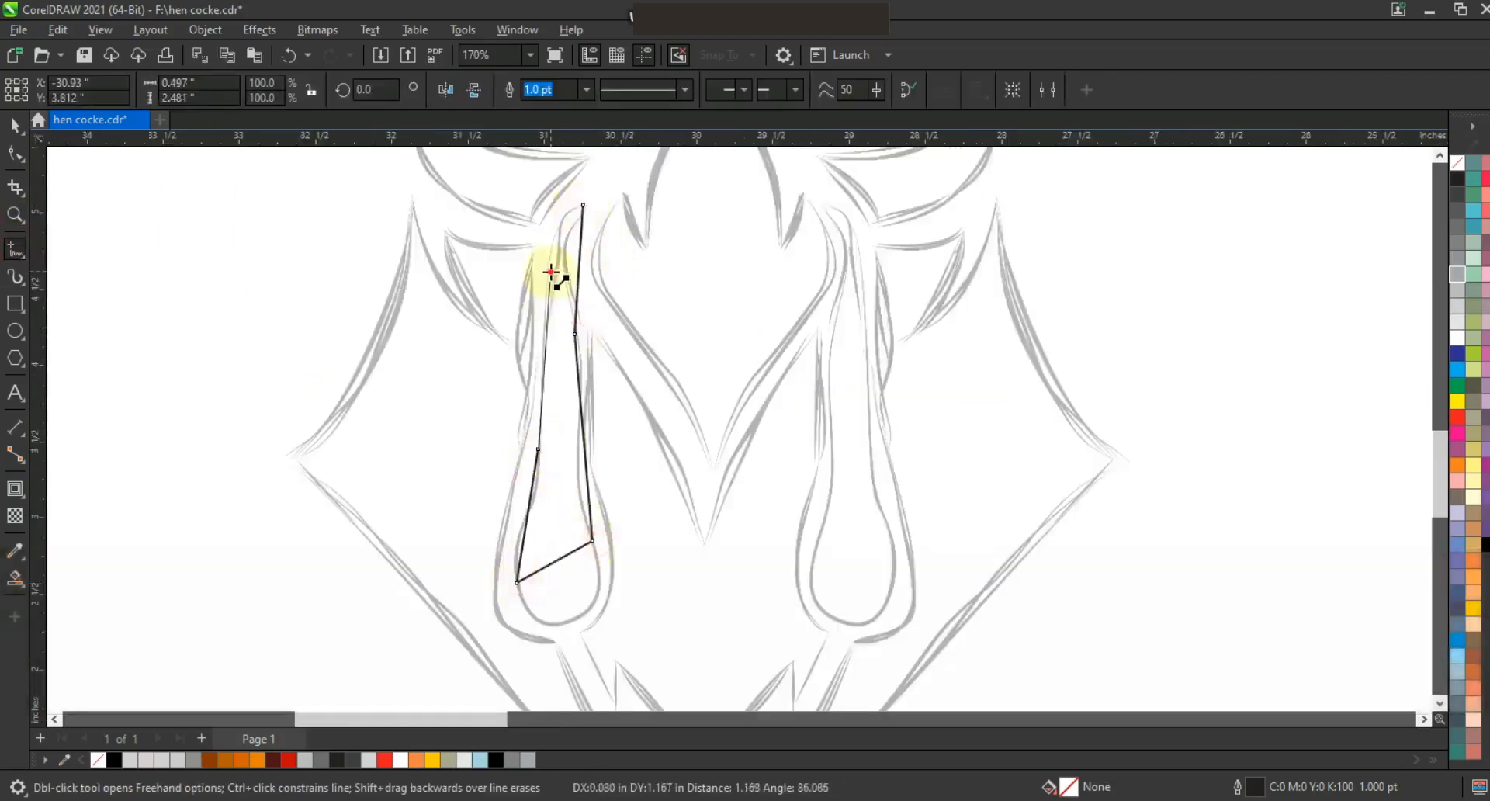
click(600, 241)
Bend the wattle's segments into a curved teardrop shape following the sketch.
key(F10)
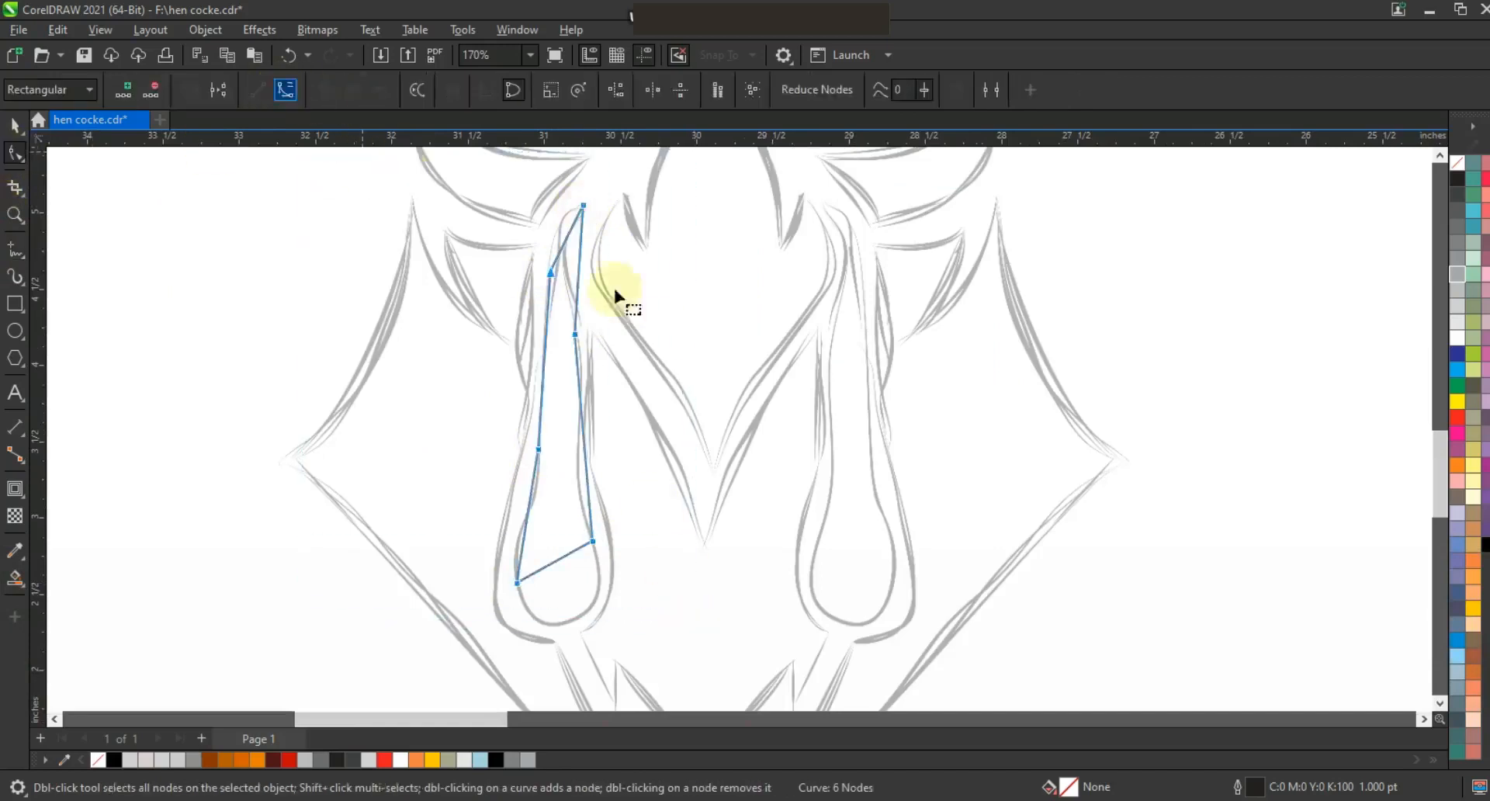
drag(567, 243, 557, 235)
click(578, 371)
drag(580, 483, 532, 501)
drag(537, 563, 613, 580)
drag(533, 628, 526, 634)
drag(611, 587, 625, 643)
drag(525, 634, 517, 642)
Move the wattle beside the shield and zoom to it.
key(space)
key(F3)
drag(669, 442, 466, 455)
key(shift+F2)
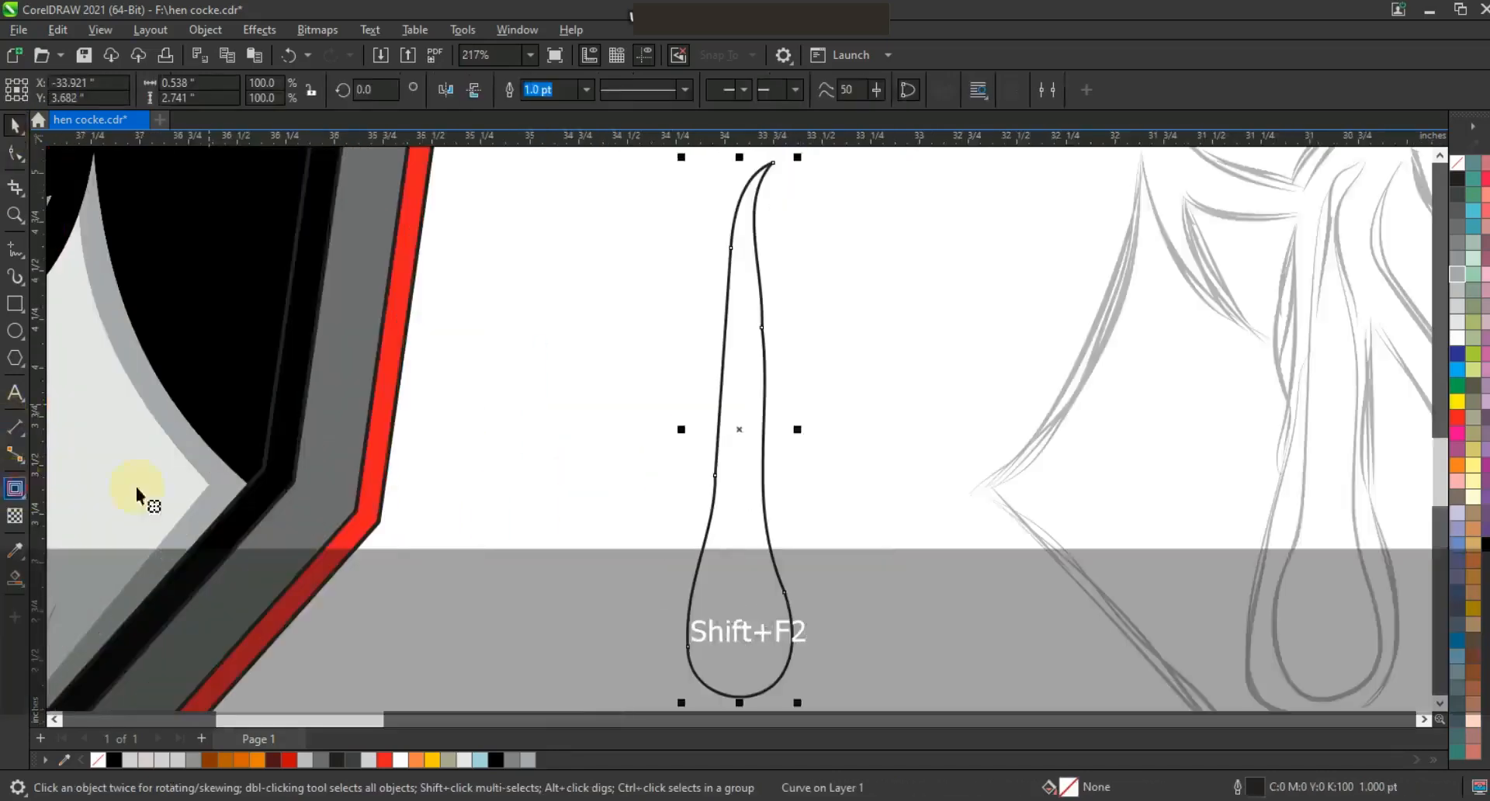
Add an inward contour to the wattle and break the contour group apart.
click(20, 493)
drag(768, 208, 775, 191)
click(14, 126)
click(204, 29)
click(217, 465)
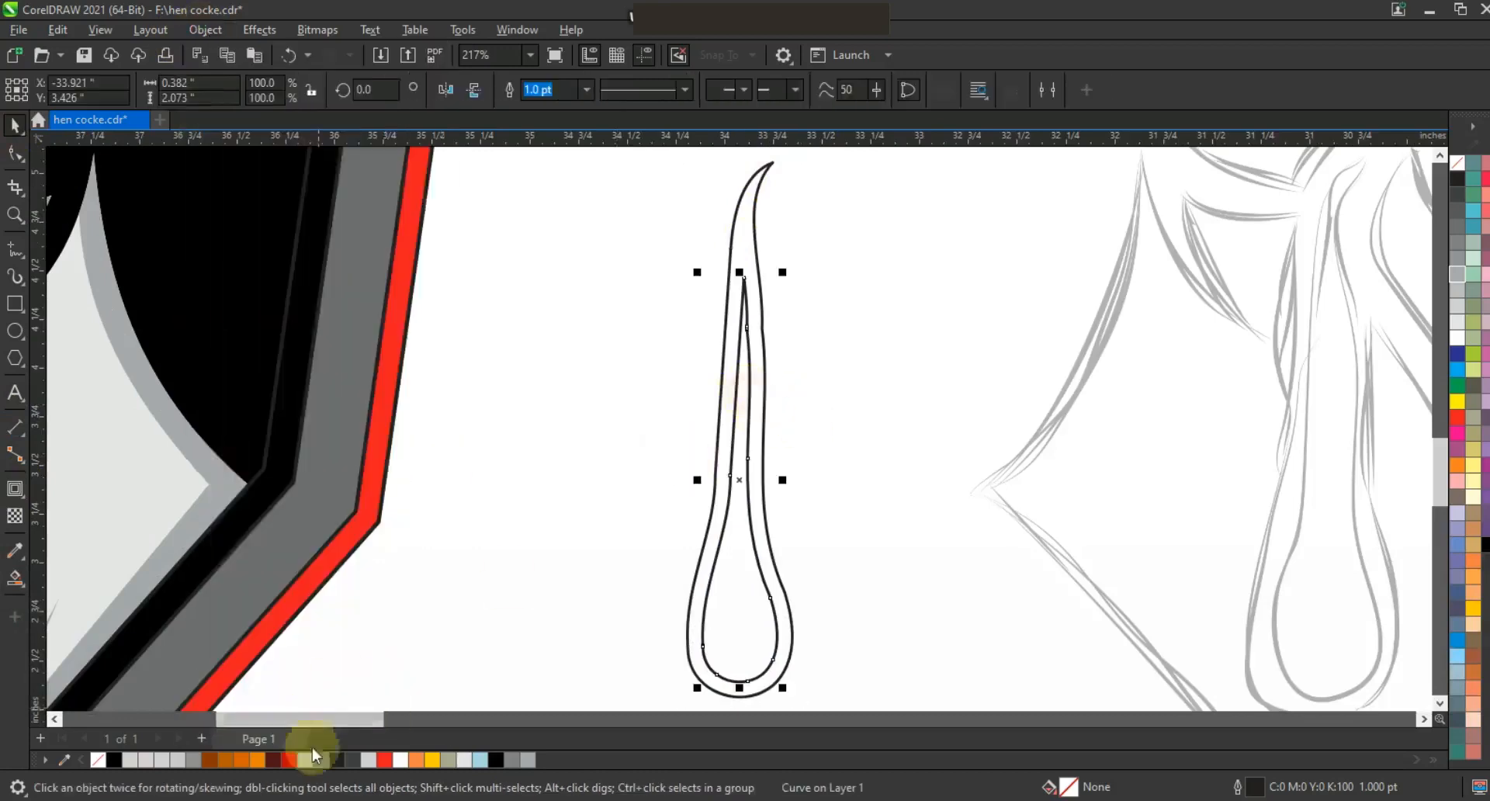
Fill the wattle's inner shape red and its outer shape dark red, and remove their outlines.
click(384, 760)
click(273, 762)
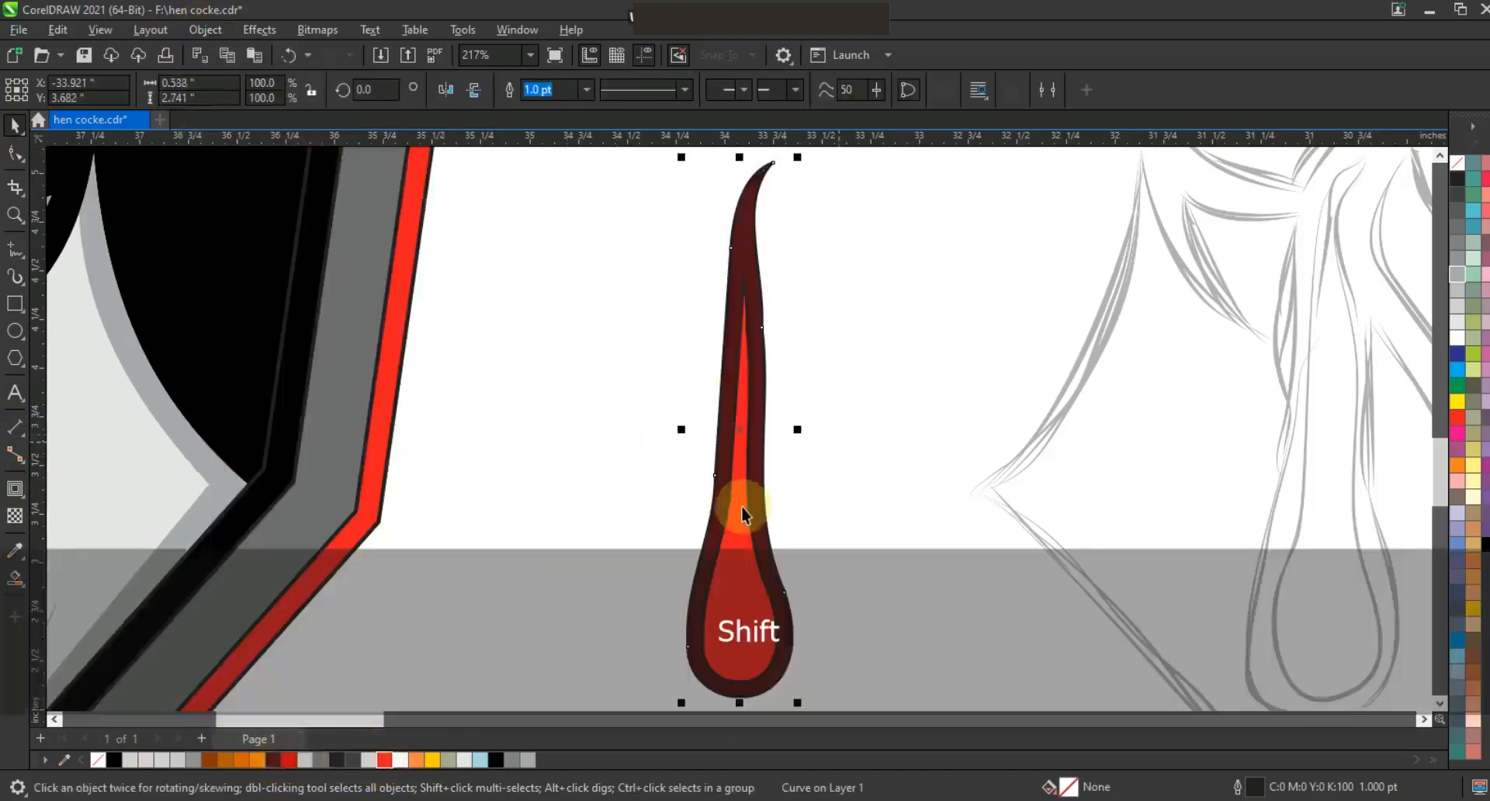
shift+click(745, 506)
right_click(1459, 160)
click(1456, 173)
Place the wattle beside the beak on the face and add a copy on the other side of the beak.
key(F3)
drag(902, 370, 713, 329)
right_click(639, 312)
key(F3)
key(Escape)
drag(843, 475, 576, 161)
key(shift+F2)
key(Escape)
Draw a V-shaped polyline on the chest between the two wattles.
click(14, 214)
mouse_move(459, 164)
mouse_down()
mouse_move(885, 506)
mouse_move(1021, 583)
mouse_up()
mouse_move(492, 412)
mouse_down()
mouse_move(812, 610)
mouse_move(47, 333)
mouse_up()
click(15, 249)
key(F3)
drag(396, 372, 1004, 662)
key(ctrl+z)
click(15, 214)
right_click(780, 431)
right_click(780, 430)
mouse_move(565, 374)
mouse_down()
mouse_move(615, 426)
mouse_move(955, 554)
mouse_up()
click(15, 250)
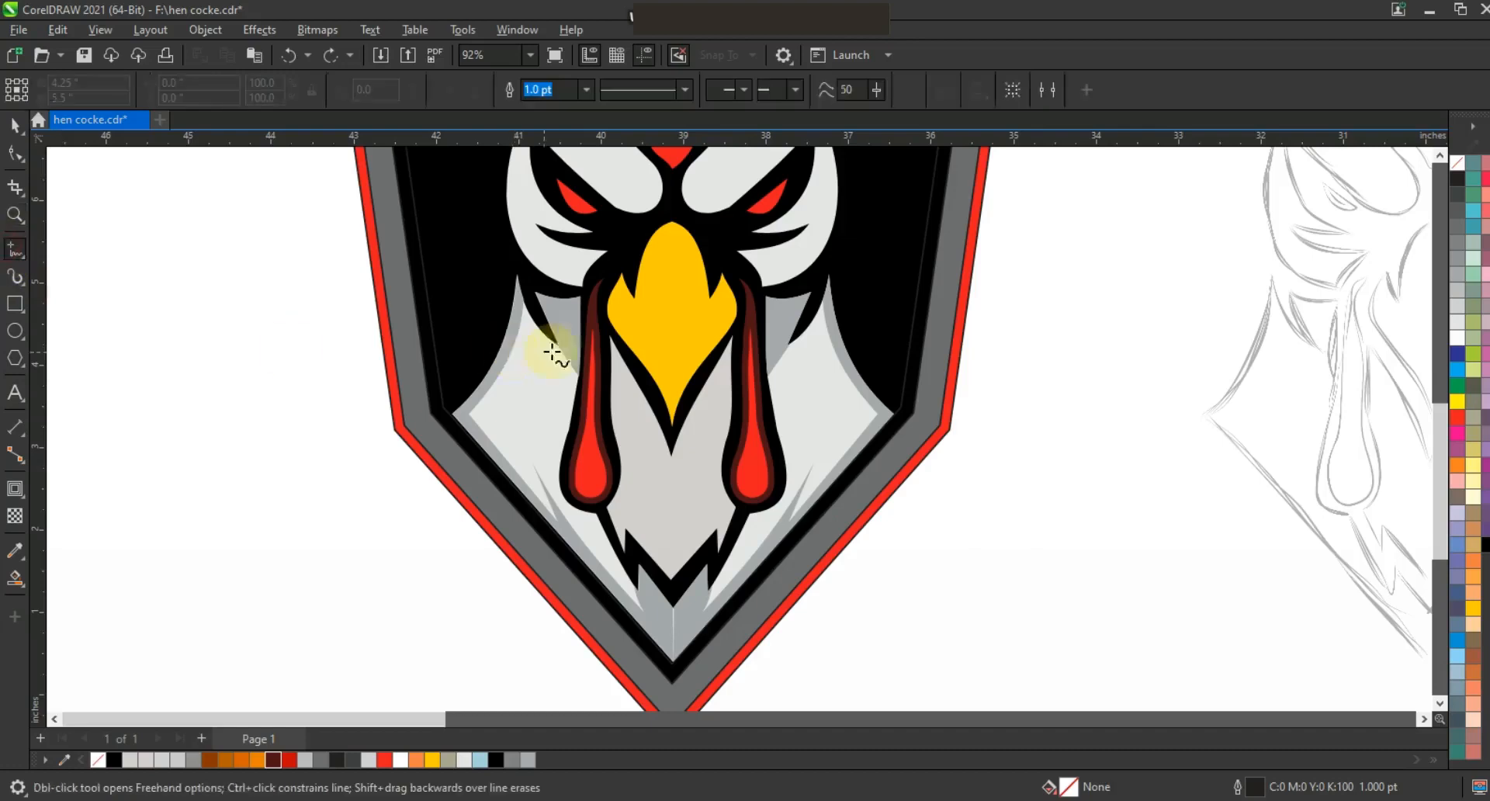
double_click(672, 509)
click(739, 358)
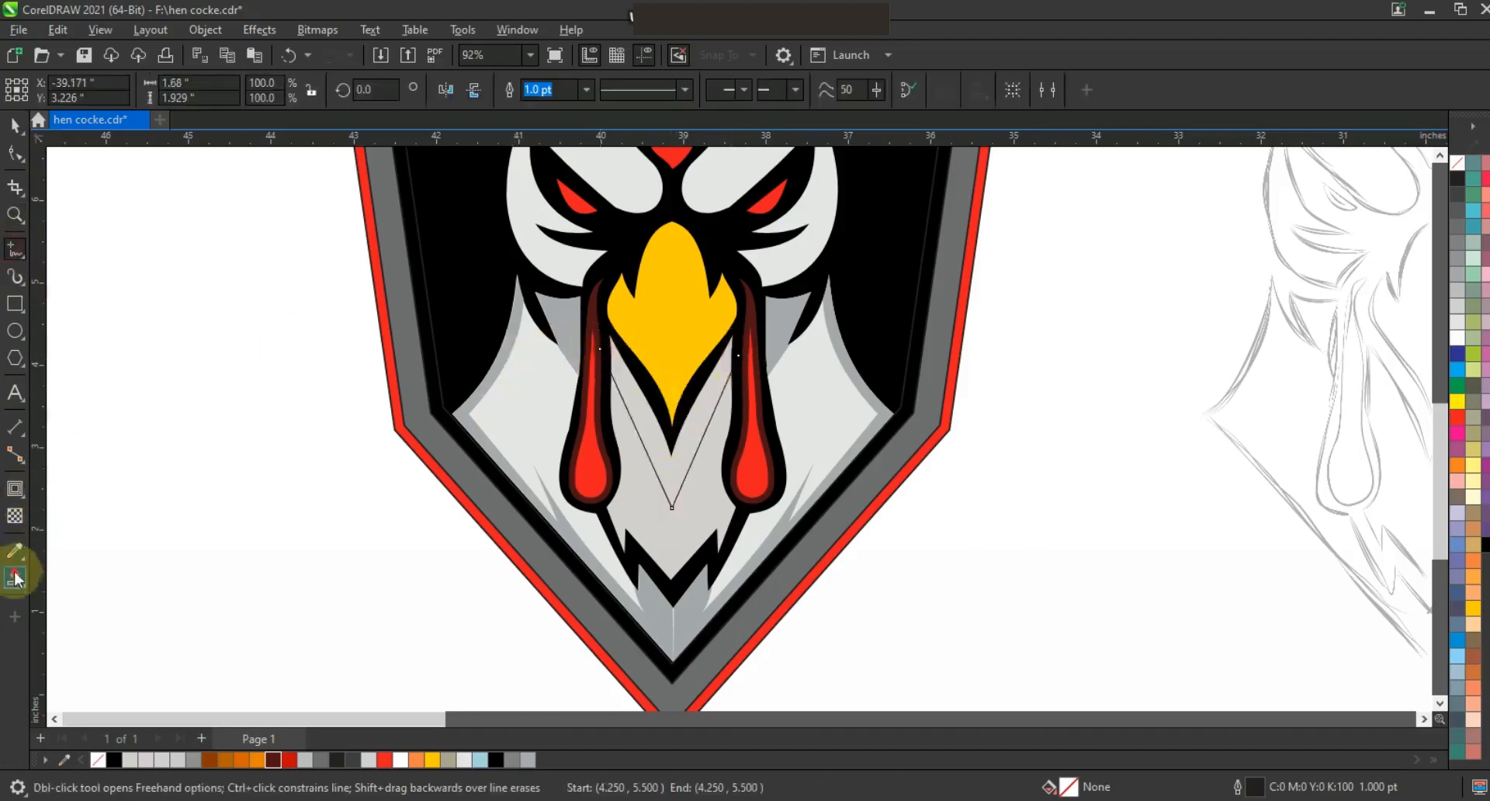
Smart-fill the chest area above the V line, delete the guide line, and remove the fill's outline.
click(15, 579)
click(669, 443)
key(Delete)
click(716, 390)
right_click(1458, 163)
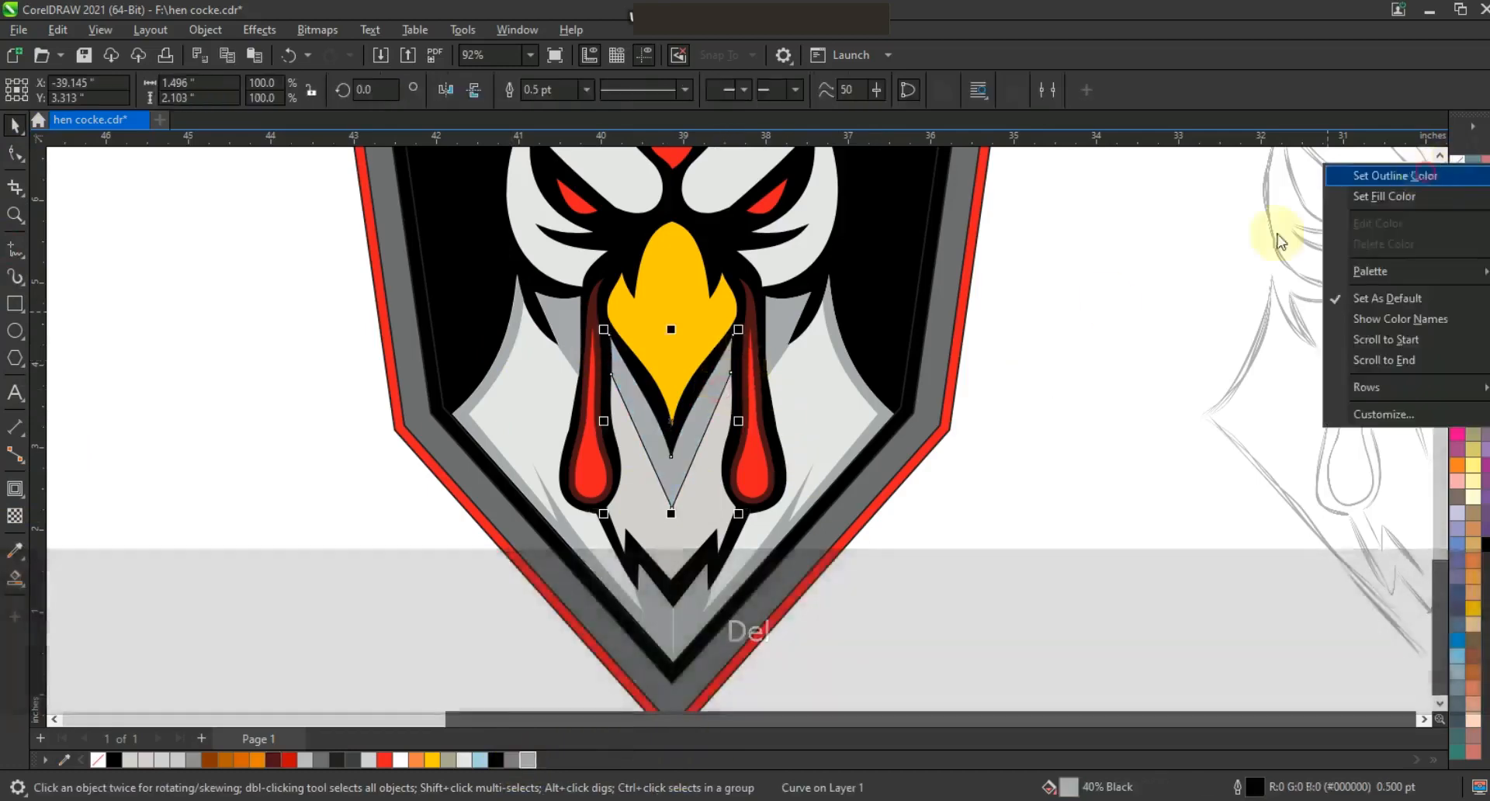
click(1430, 173)
Draw zigzag feather lines over the right side of the head and combine them into one curve.
click(1023, 419)
key(F3)
click(15, 214)
drag(702, 172, 1058, 420)
click(16, 249)
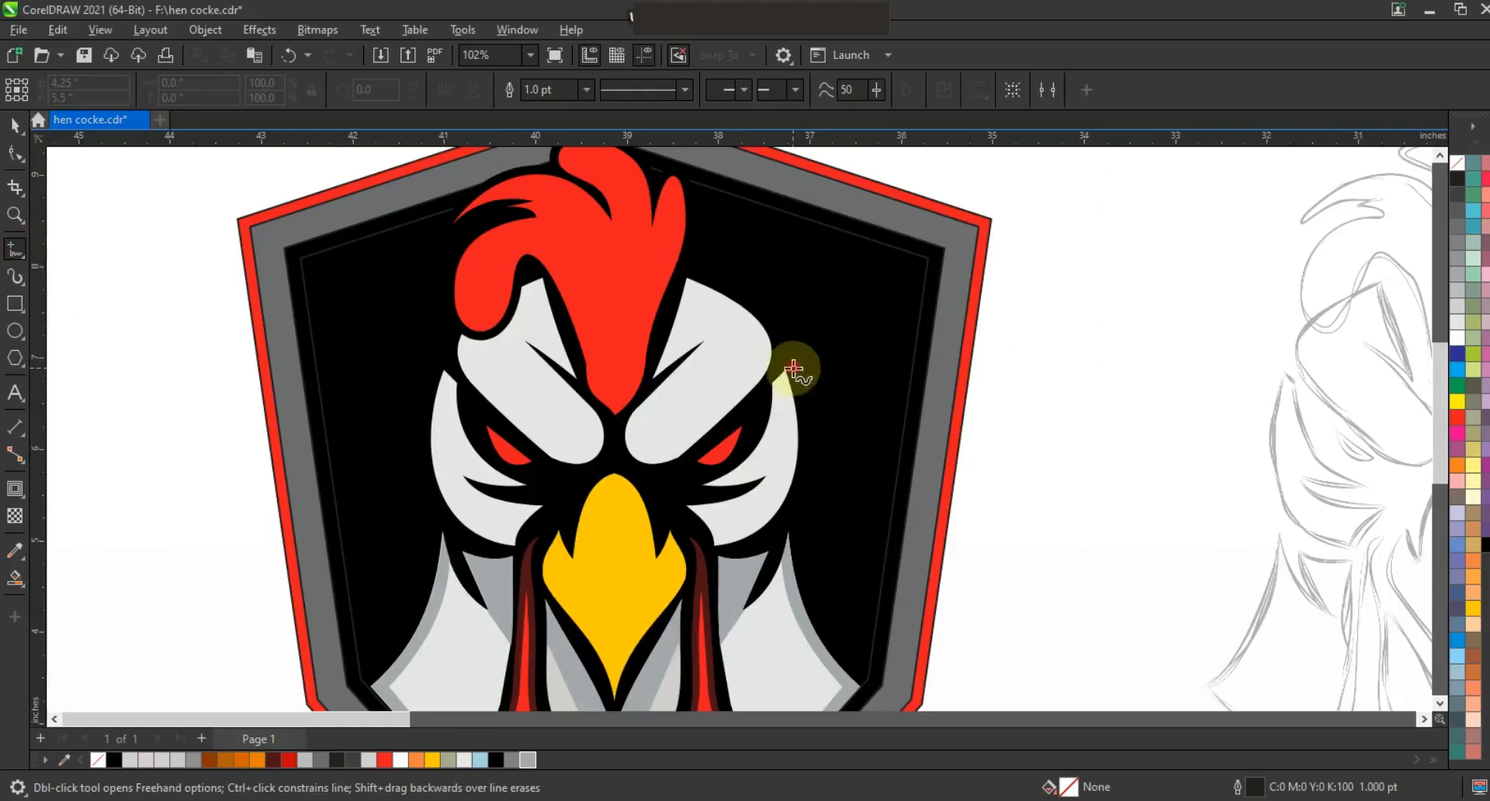
click(742, 490)
click(712, 537)
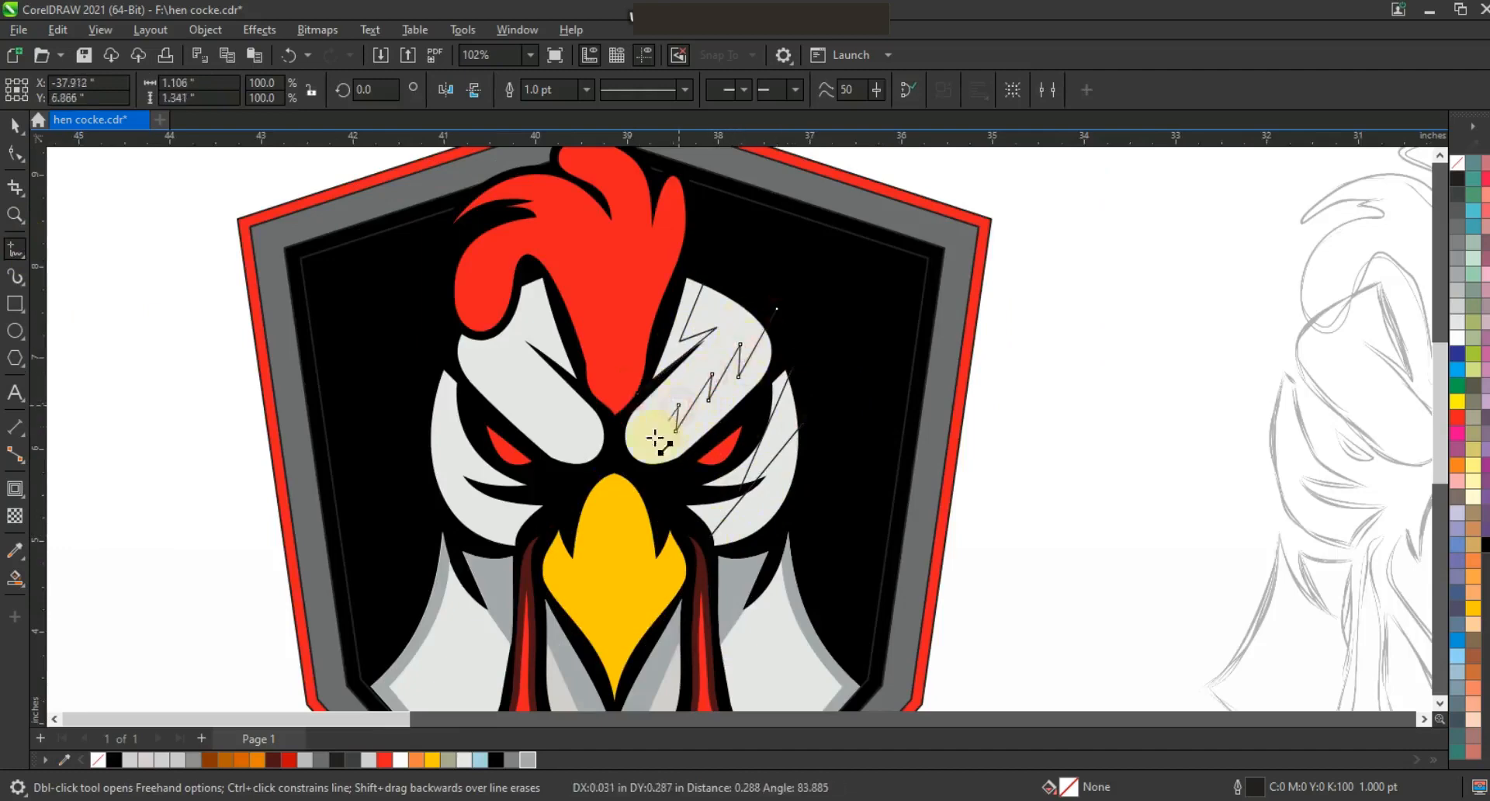
key(space)
click(835, 419)
key(Escape)
click(709, 329)
shift+click(765, 326)
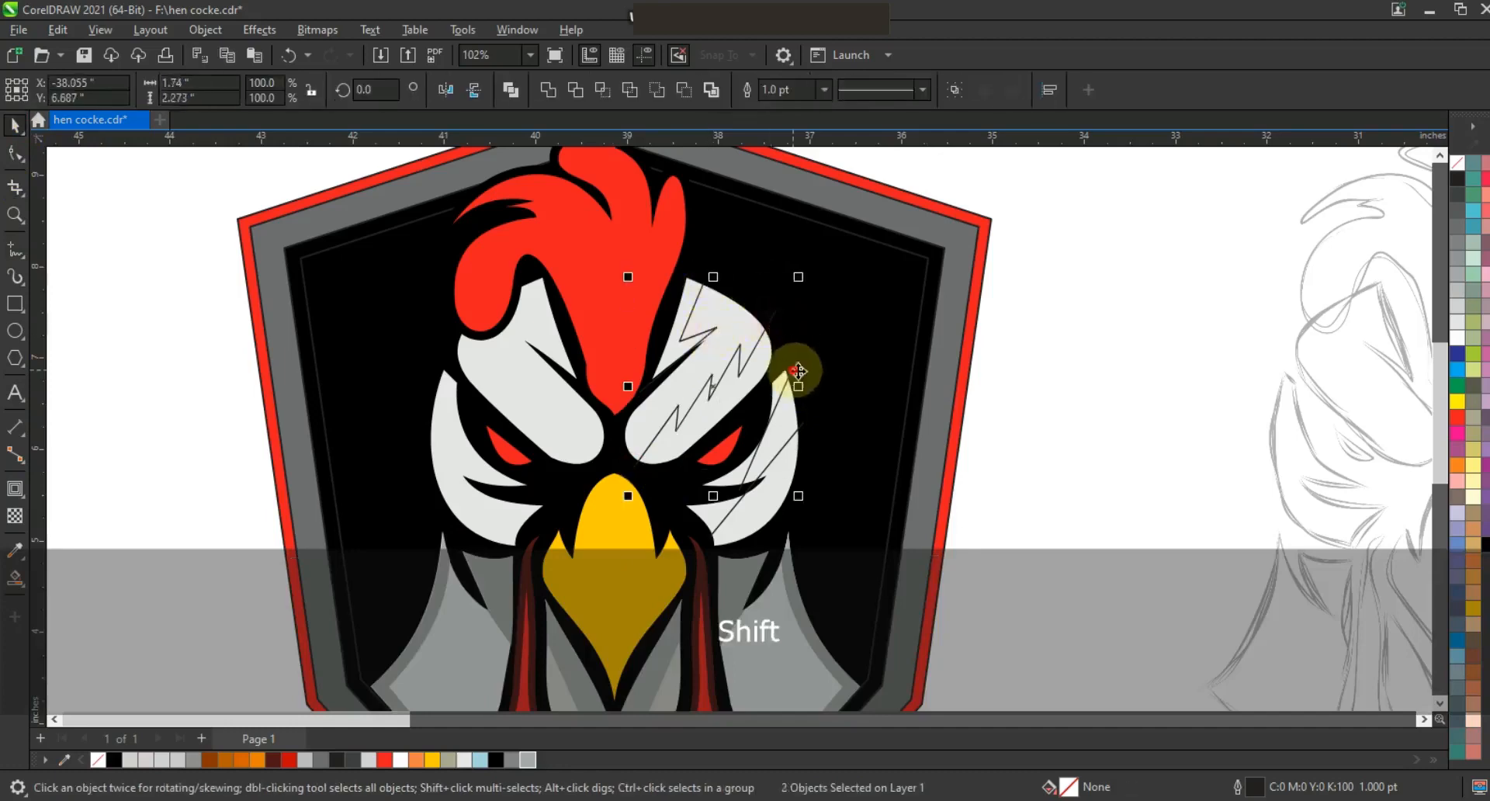
shift+click(799, 371)
shift+click(867, 426)
click(511, 89)
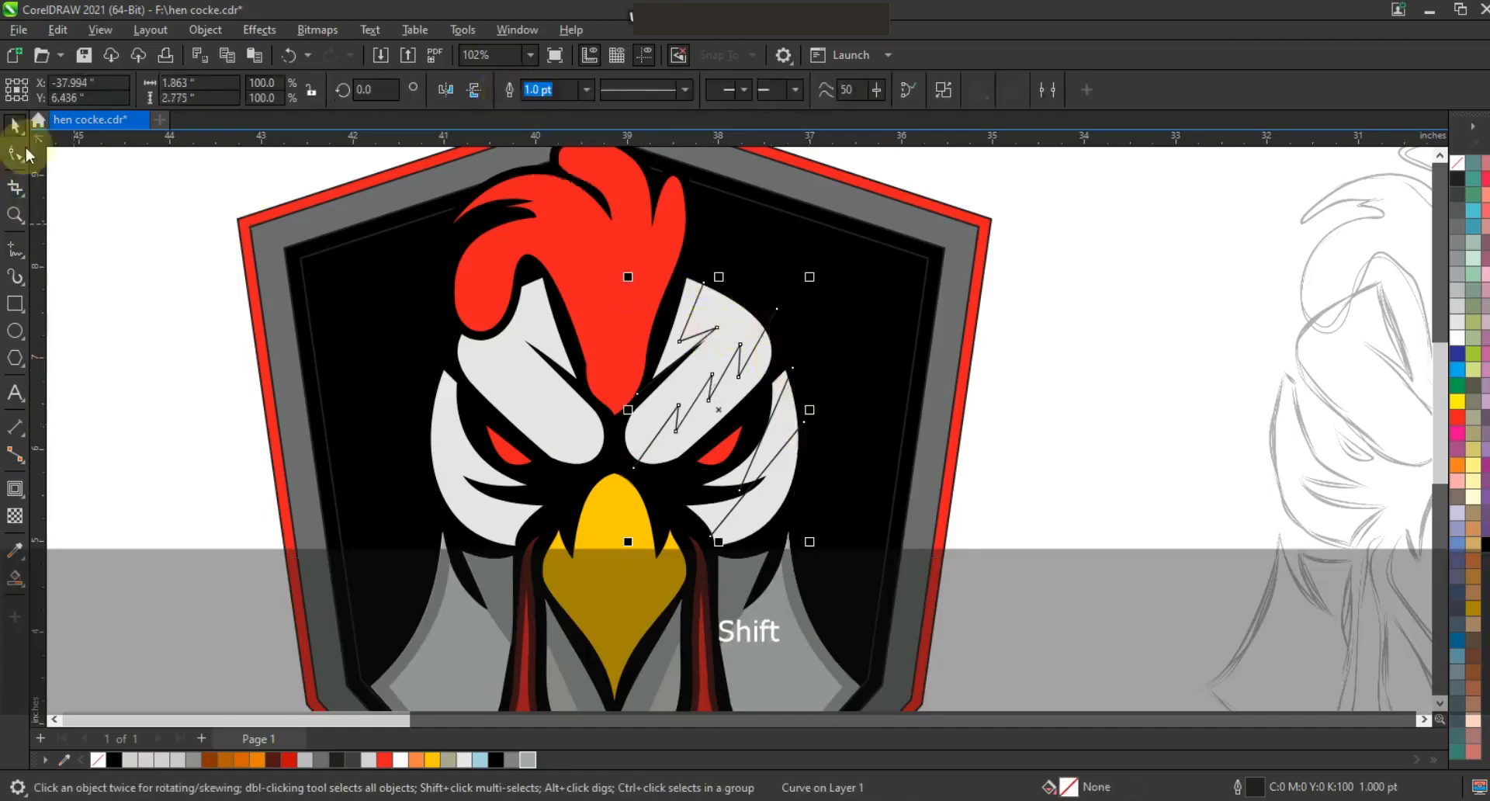
Bend the zigzag feather lines into curves by dragging their segments with the Shape tool.
click(15, 152)
key(Escape)
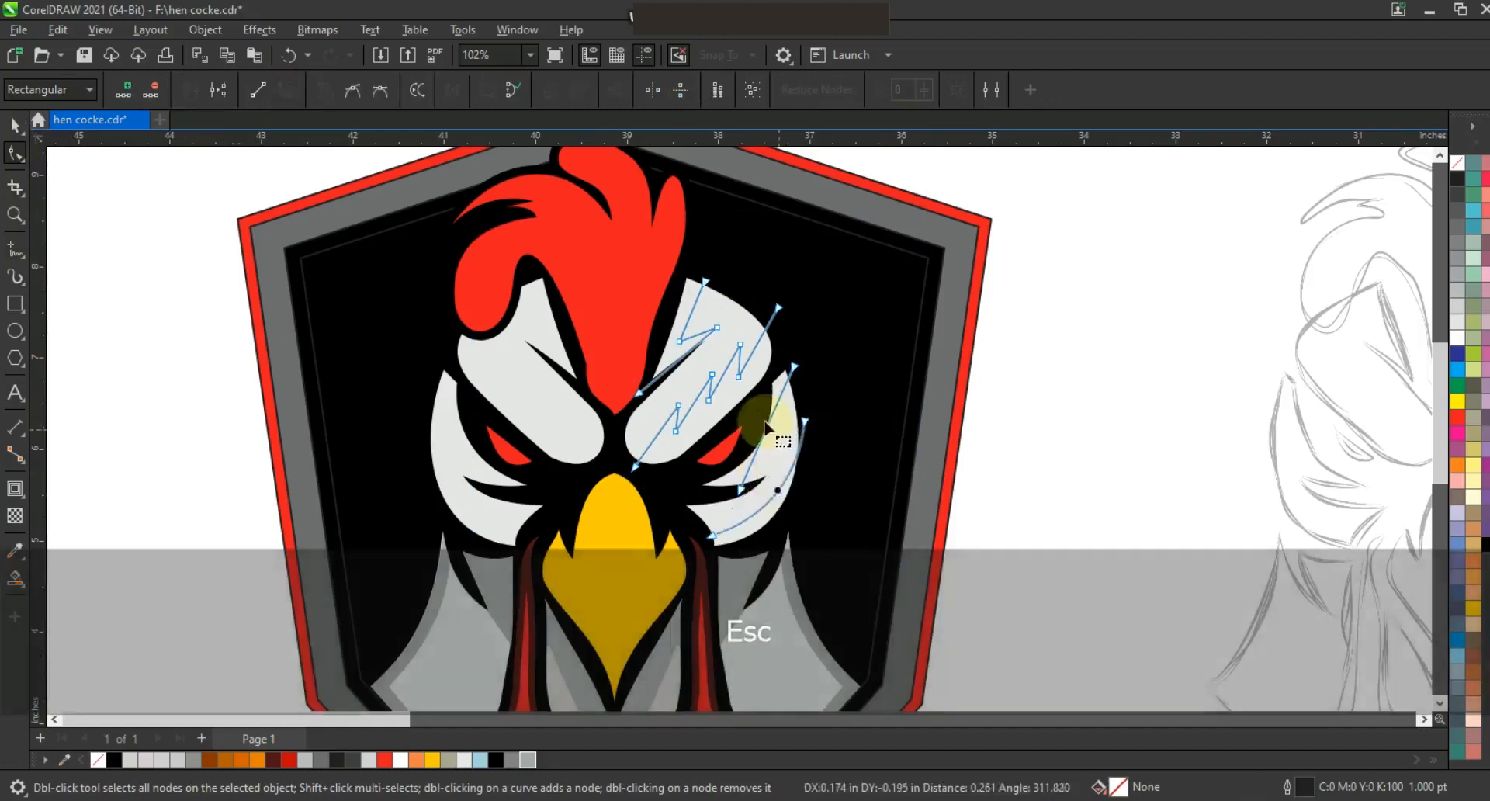
click(728, 370)
drag(728, 370, 757, 358)
drag(693, 314, 772, 333)
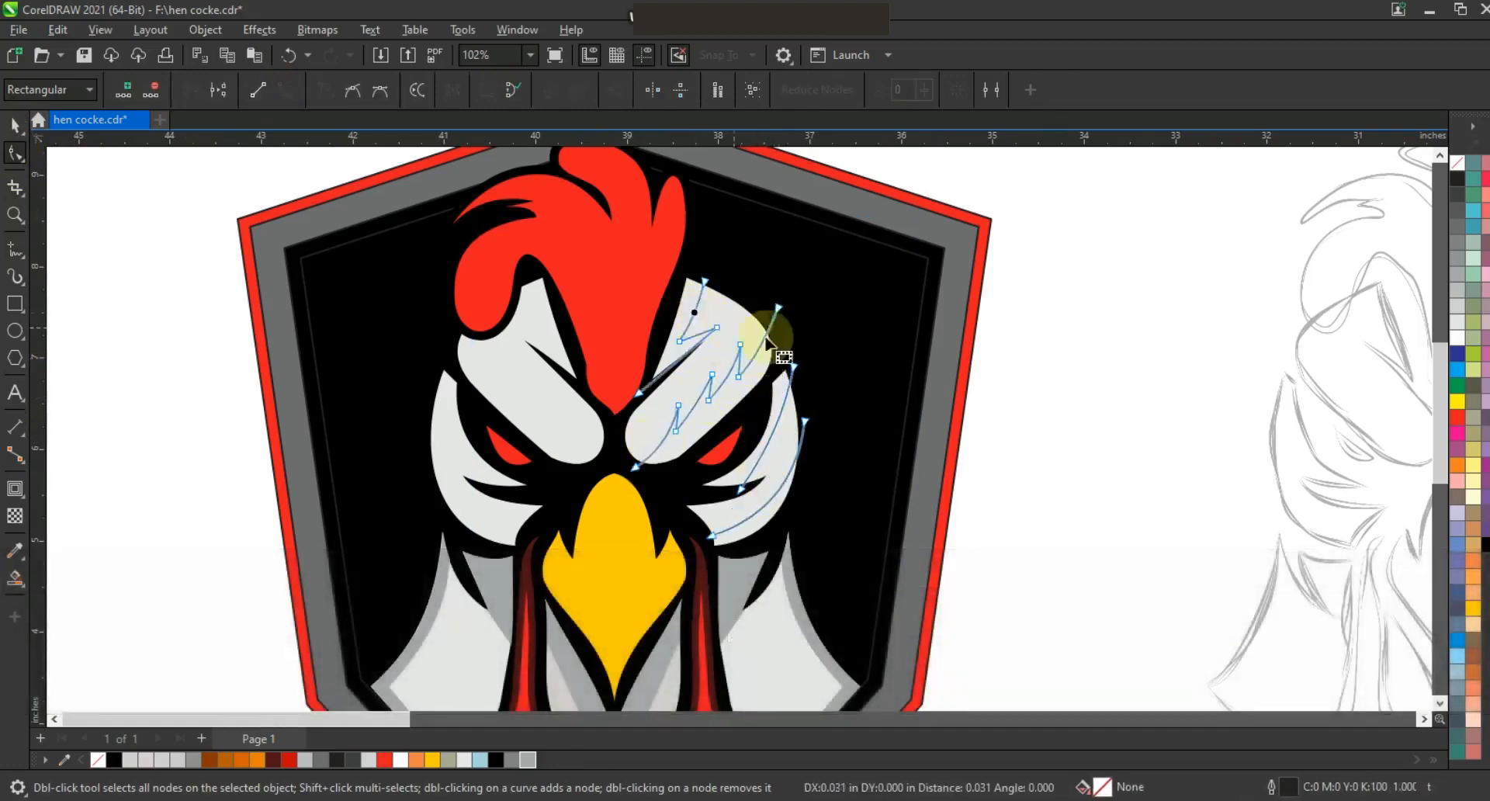
Smart-fill the feather regions between the lines and color the new shapes gray.
click(15, 578)
click(672, 347)
click(723, 475)
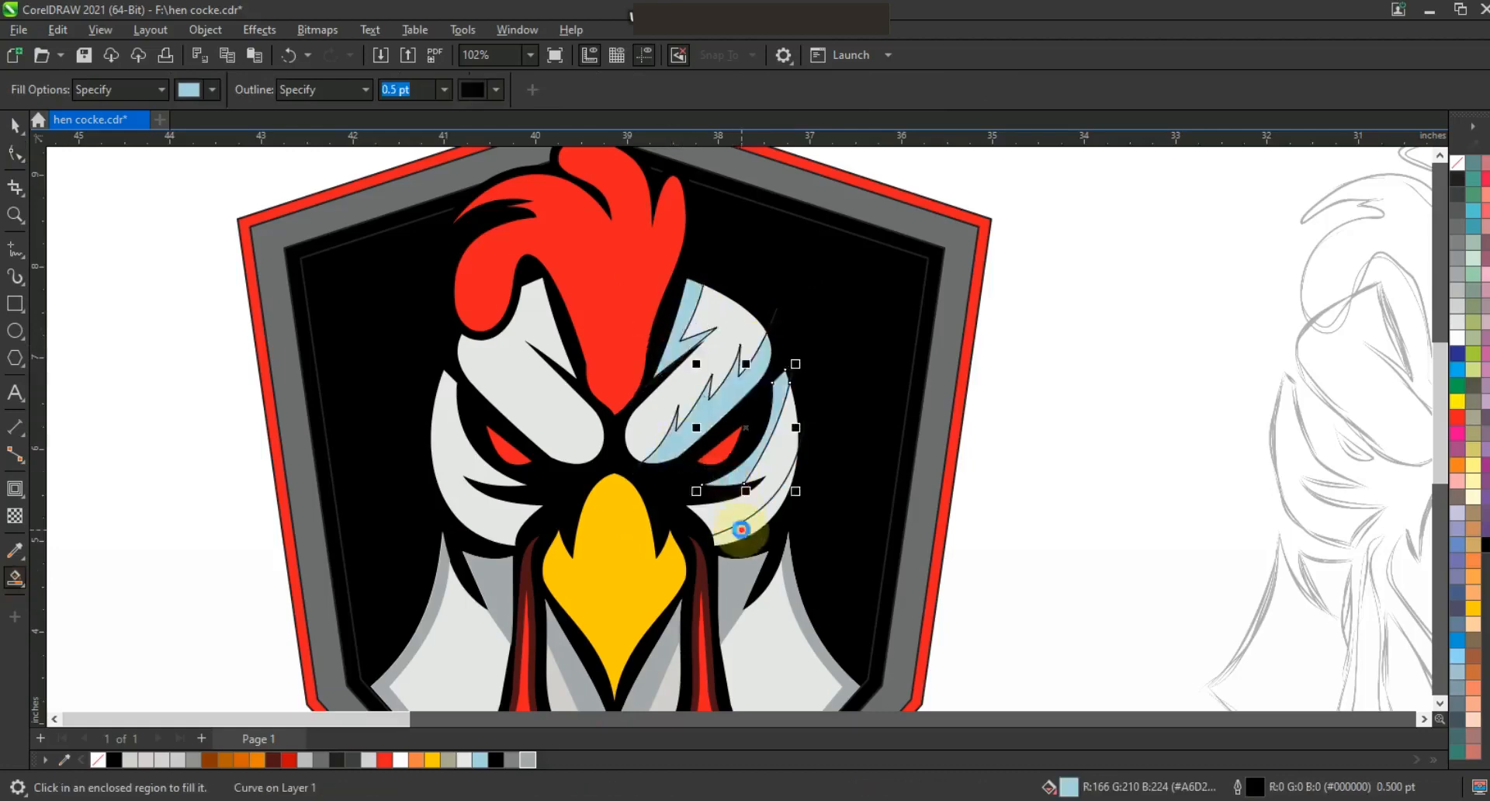
click(14, 126)
shift+click(730, 473)
shift+click(677, 352)
shift+click(700, 428)
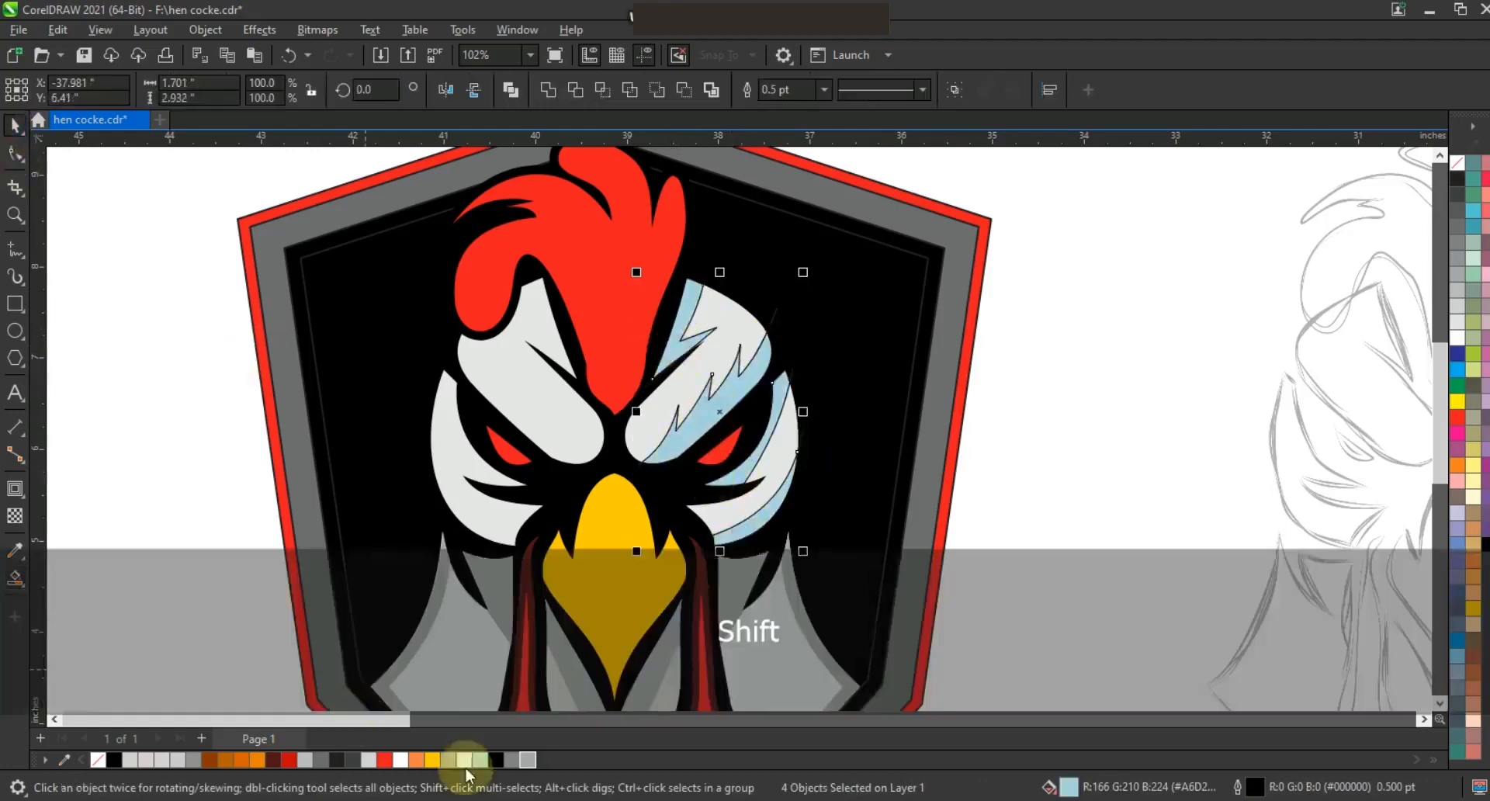
click(527, 763)
Mirror a copy of the gray feather shapes to the left side of the head and delete the leftover line.
mouse_move(803, 411)
mouse_down()
mouse_move(493, 426)
mouse_move(563, 443)
mouse_move(547, 440)
mouse_up()
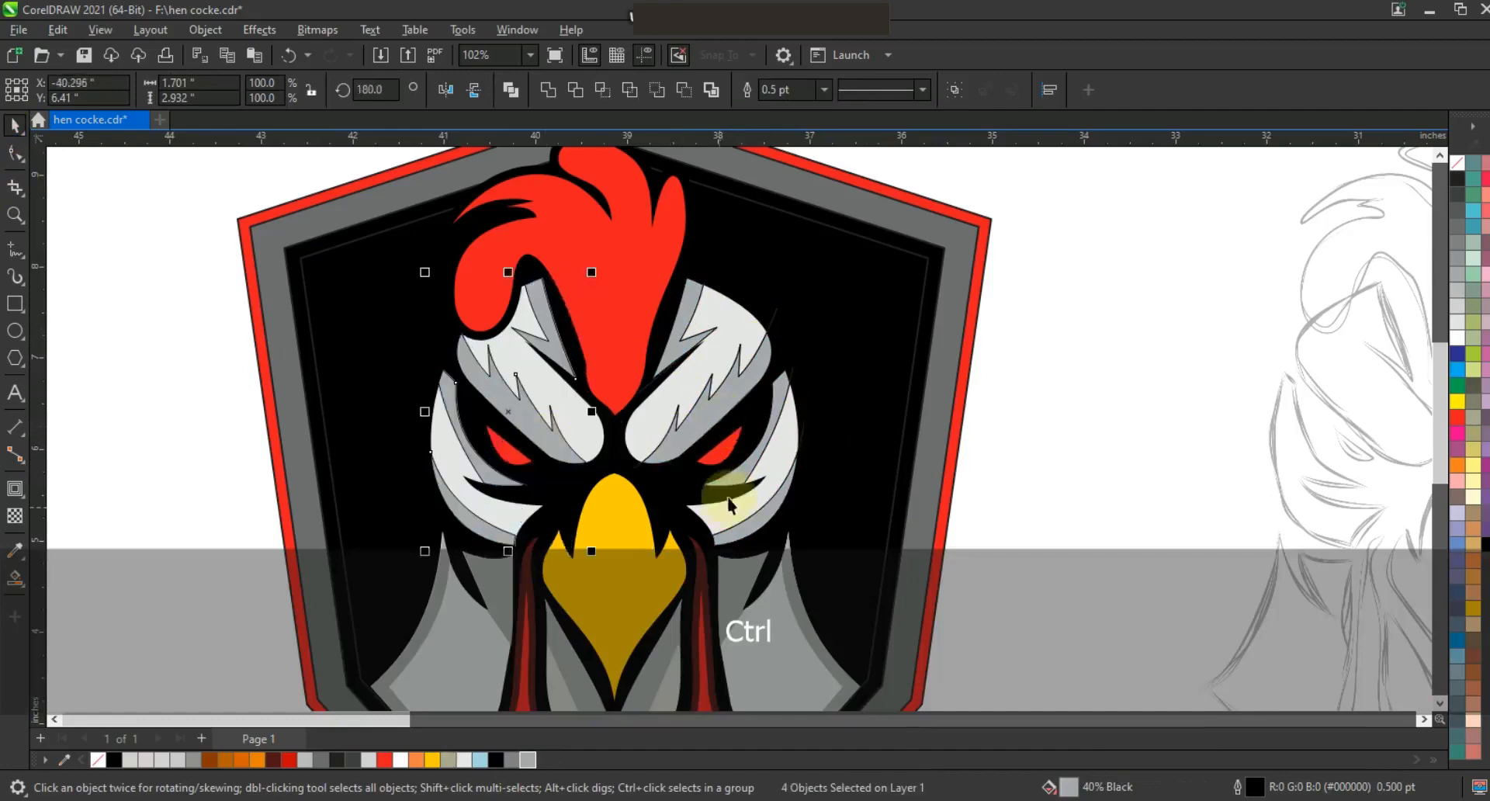
click(801, 457)
key(Delete)
click(992, 360)
key(Escape)
Select the head's inner shapes and remove their outlines.
scroll(747, 312, down, 1)
drag(386, 260, 899, 491)
right_click(1460, 166)
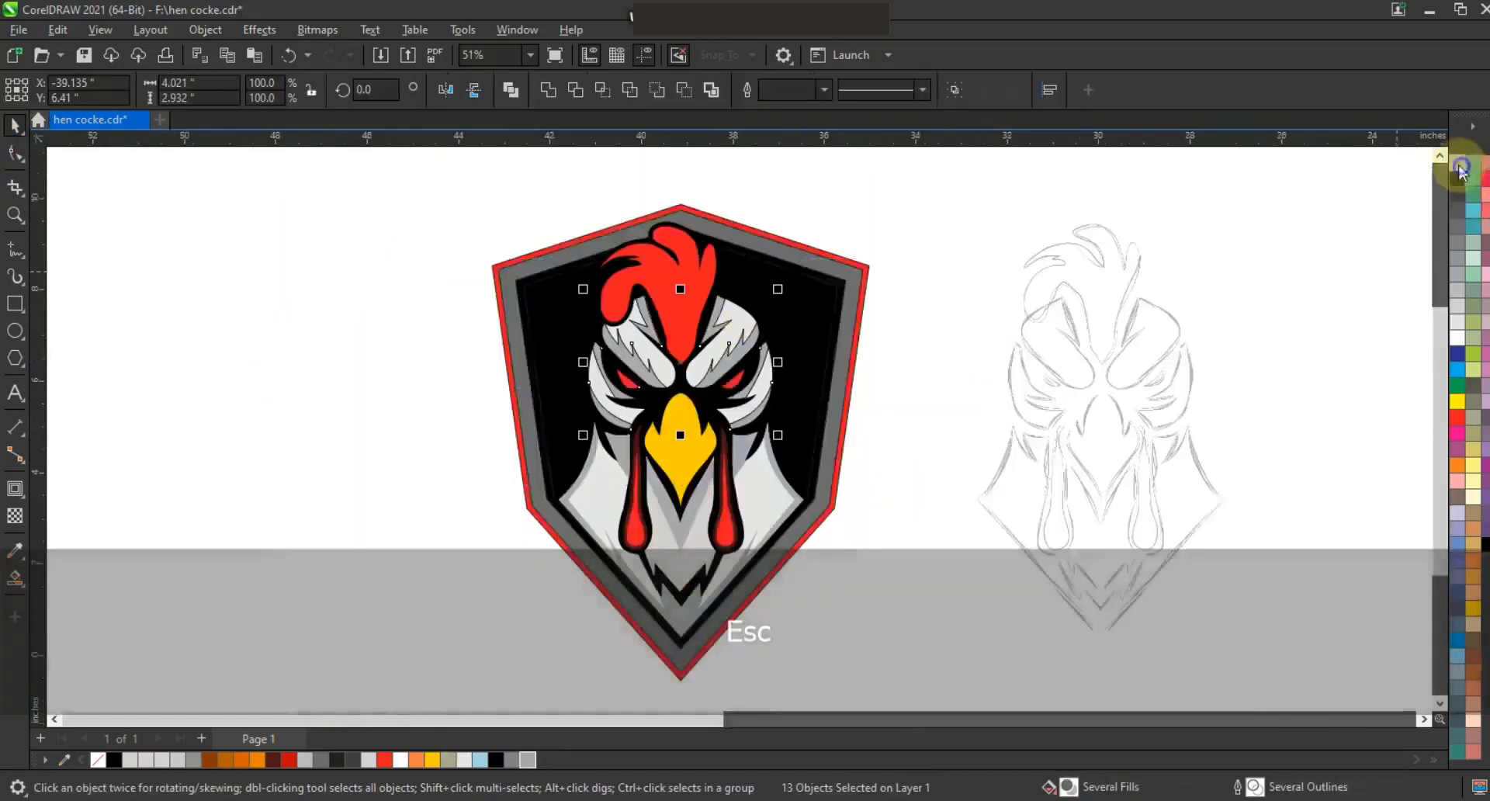
Draw a triangular polyline in the shield's upper left corner and adjust its nodes to the border.
key(F5)
scroll(575, 349, up, 1)
click(599, 327)
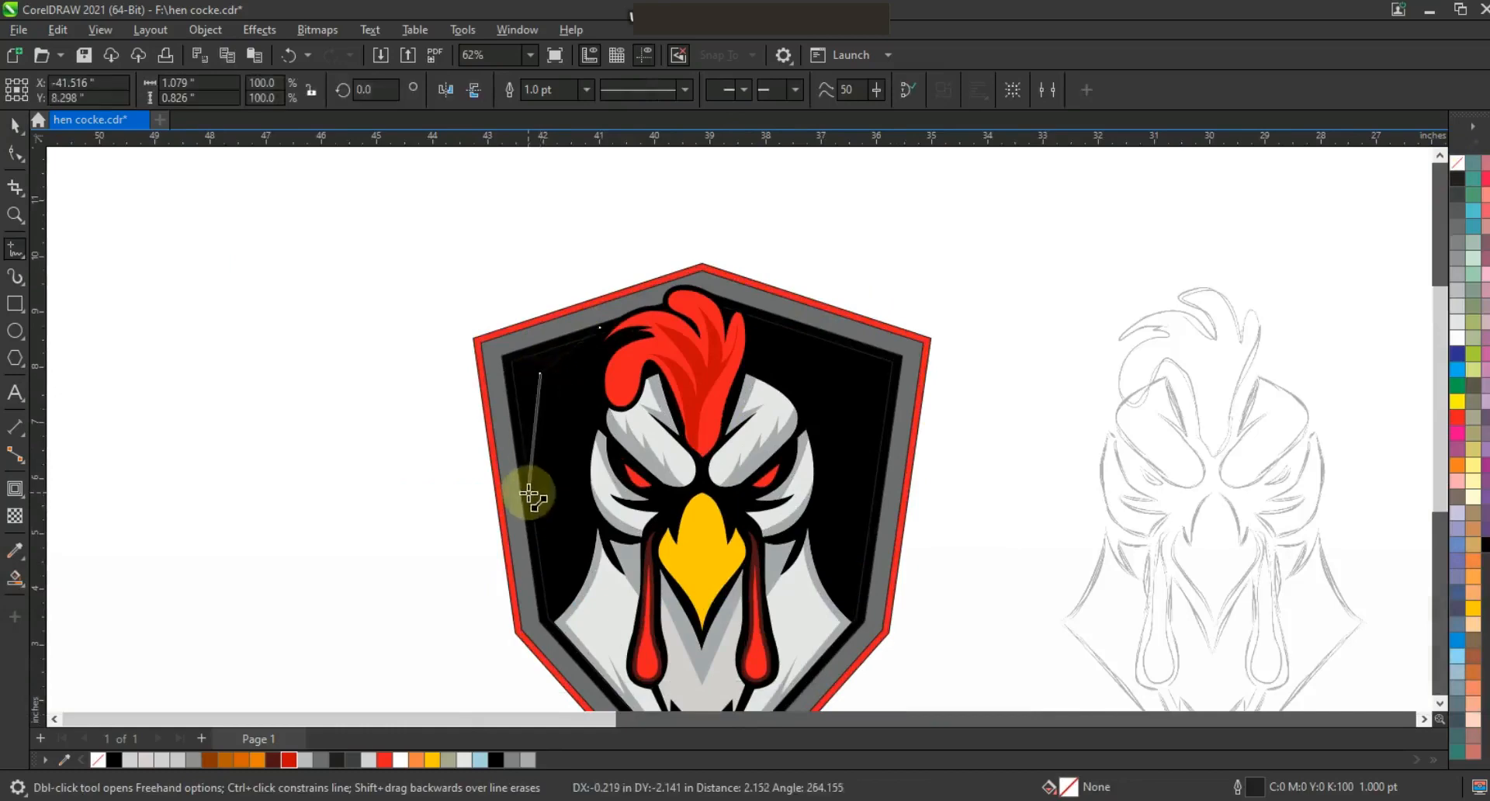
click(14, 216)
drag(365, 240, 905, 559)
key(F10)
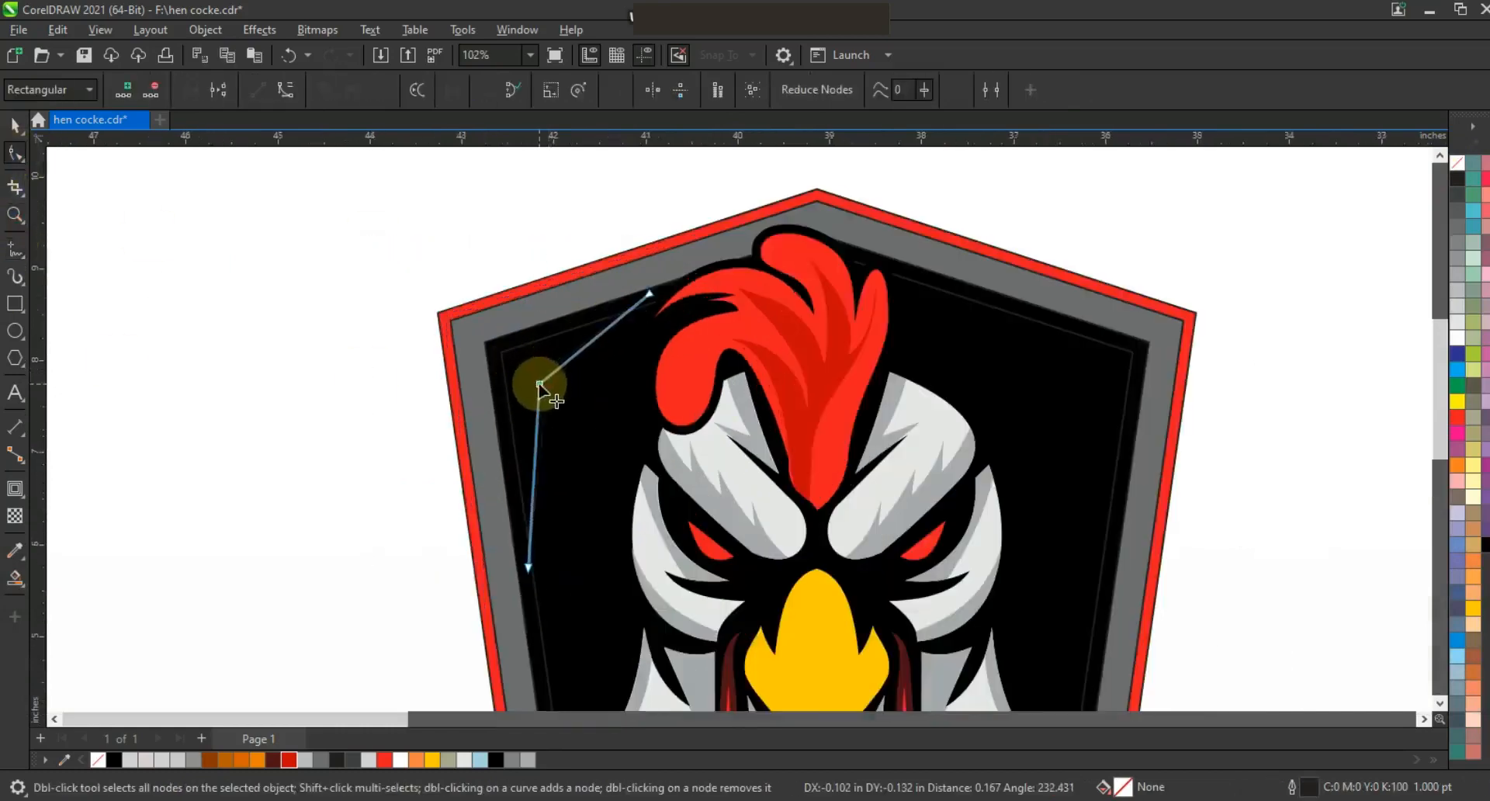
mouse_move(650, 295)
mouse_down()
mouse_move(643, 309)
mouse_move(656, 292)
mouse_up()
drag(539, 385, 542, 378)
Smart-fill the upper left corner triangle and color it red.
click(15, 578)
click(505, 412)
click(14, 124)
click(289, 760)
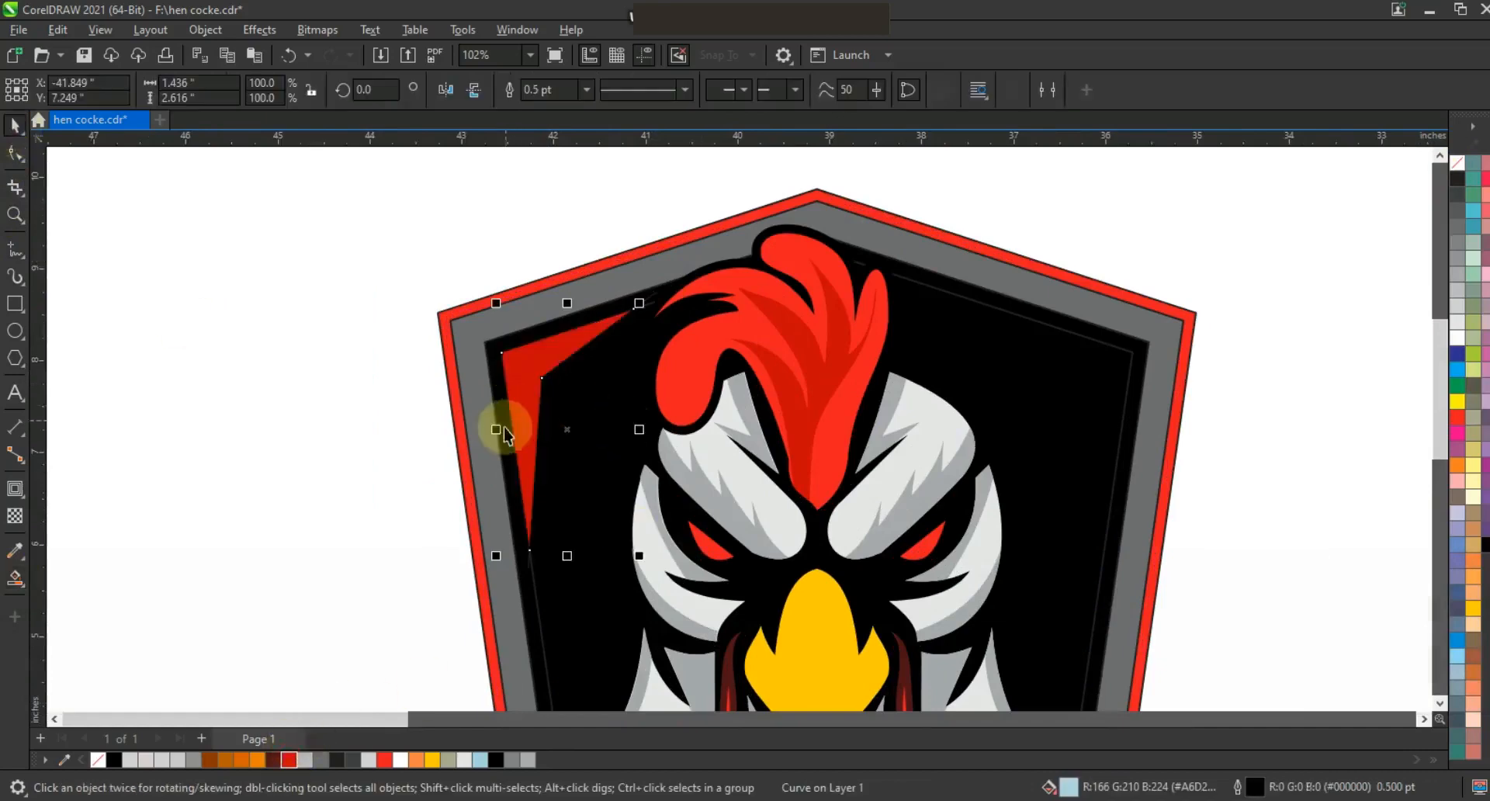
Mirror a copy of the red corner triangle into the shield's upper right corner and delete the guide line.
drag(637, 430, 752, 362)
right_click(752, 362)
shift+click(1088, 379)
key(r)
click(1281, 383)
click(644, 303)
key(Delete)
key(Escape)
scroll(1044, 255, down, 1)
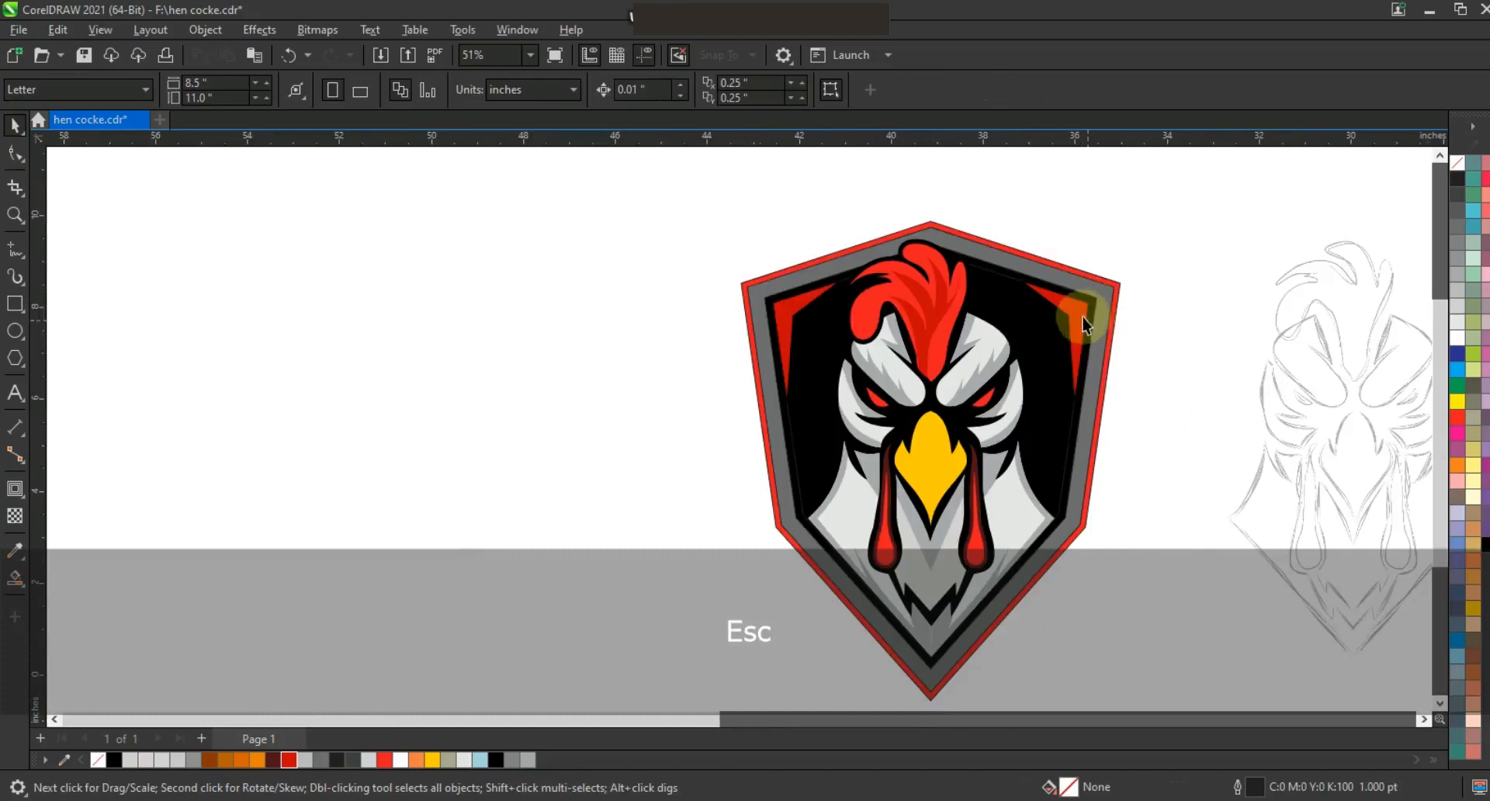
Recolor both corner triangles with a brighter red.
click(1081, 314)
shift+click(806, 304)
click(384, 760)
click(528, 437)
key(Escape)
Apply a fountain fill to the shield's gray band, setting its two color stops to light grays from the palette.
scroll(962, 326, down, 1)
click(1024, 416)
key(shift+F2)
key(g)
drag(479, 587, 788, 613)
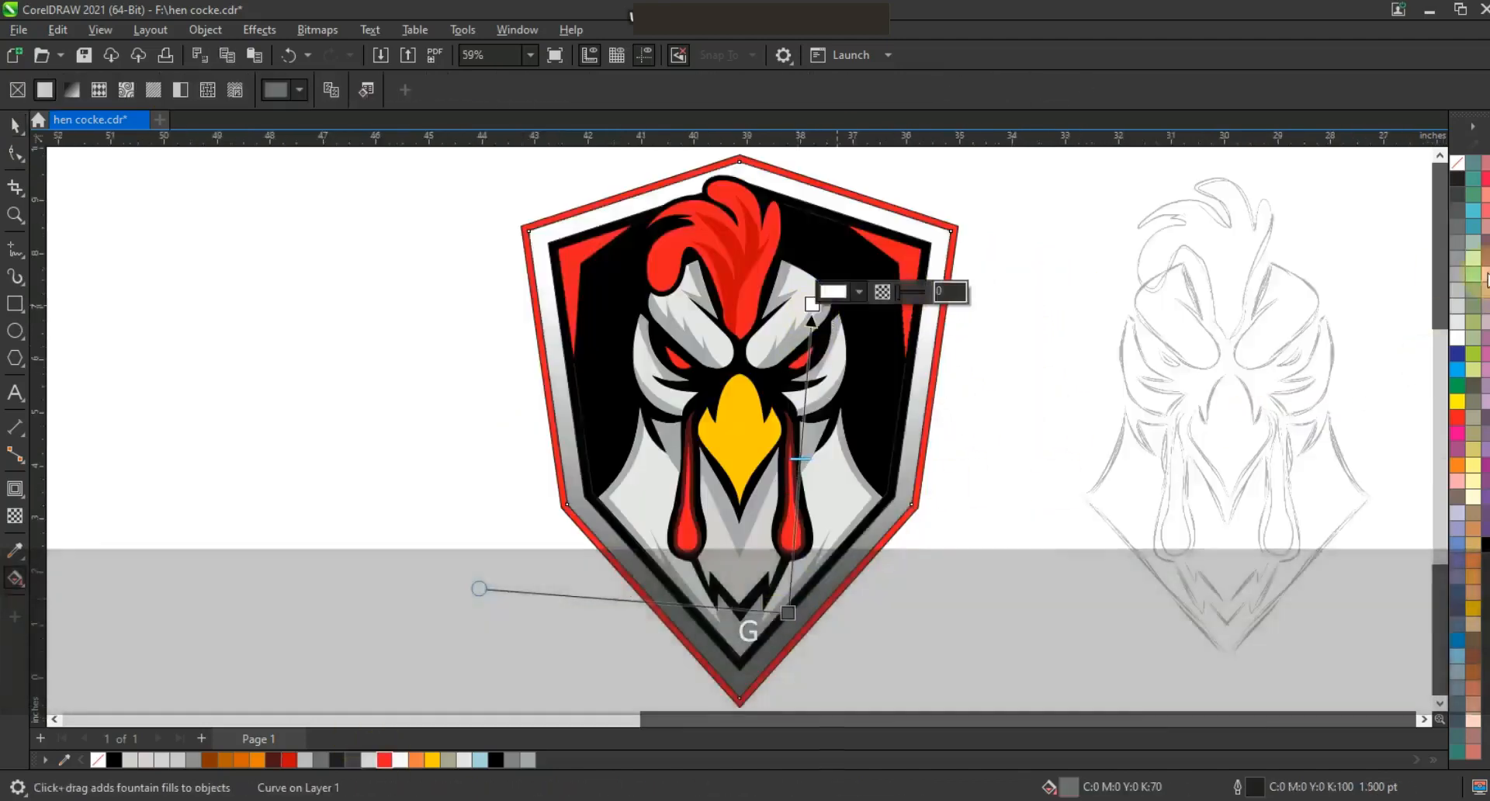
drag(1459, 278, 806, 321)
drag(1459, 306, 840, 342)
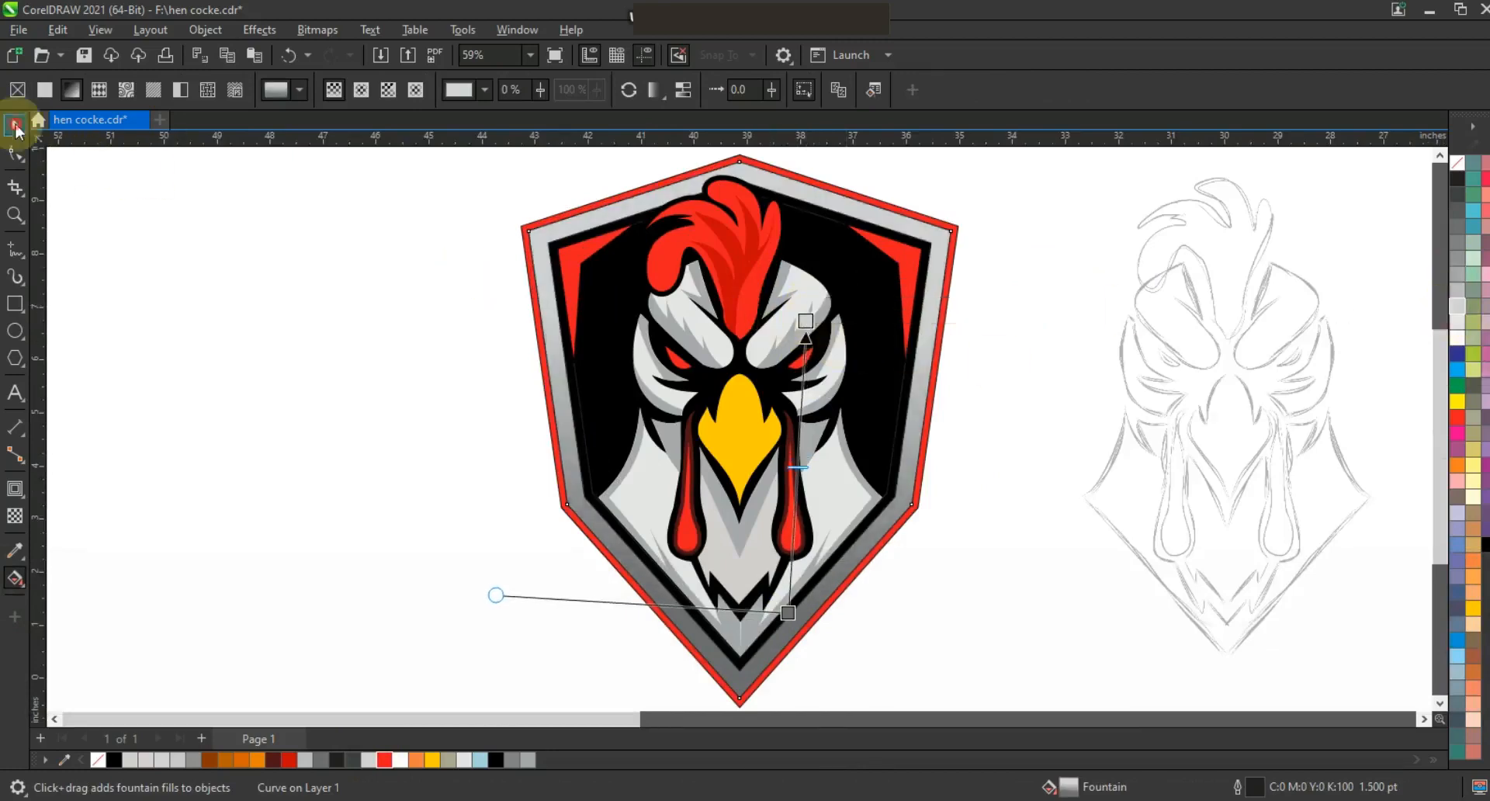
Remove the outlines from all the logo's objects.
key(F3)
key(Escape)
right_click(1459, 163)
click(1436, 178)
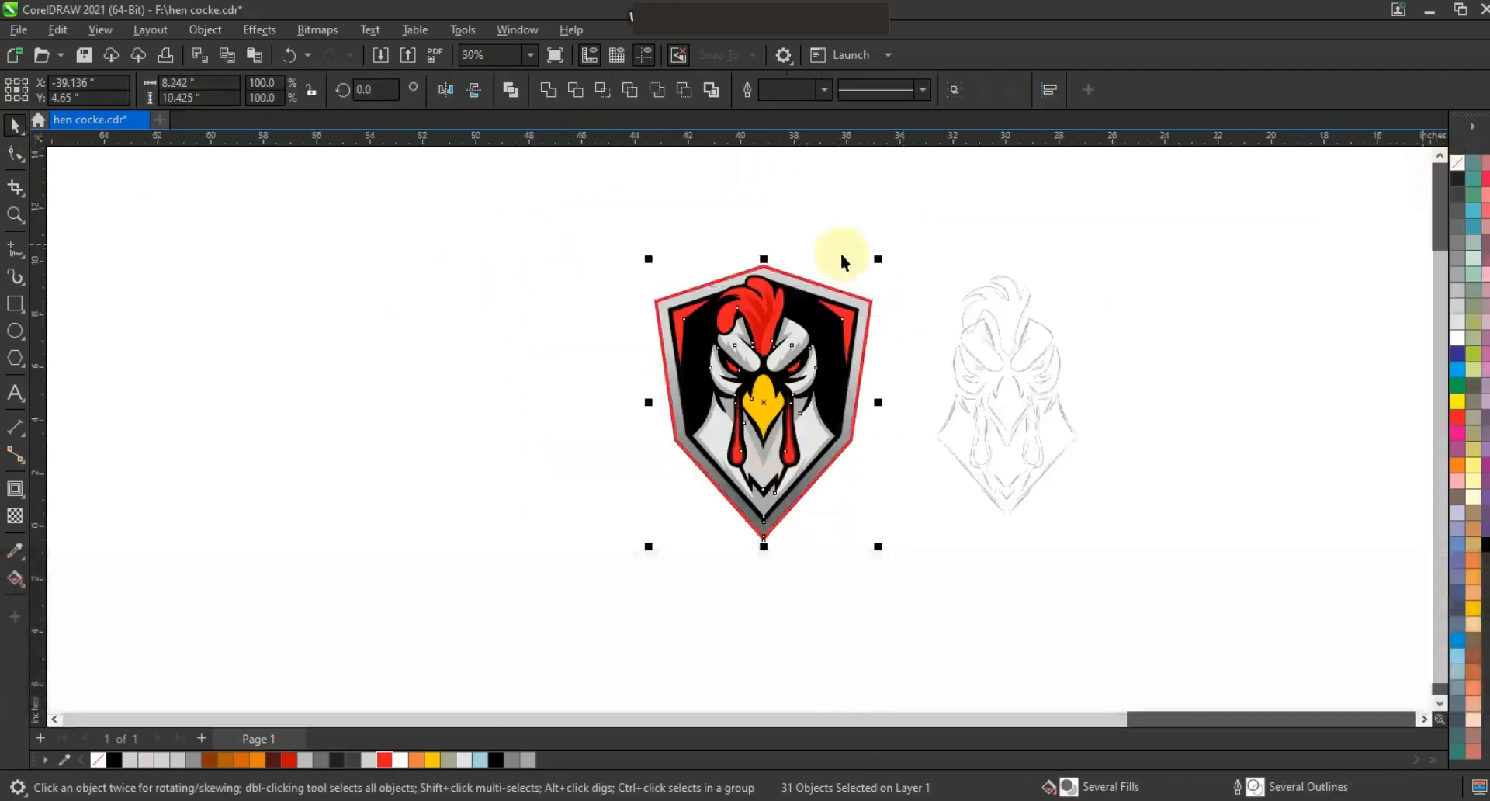
click(894, 239)
Draw a square about 15 inches wide, fill it black and send it behind the logo.
click(14, 304)
drag(356, 214, 616, 602)
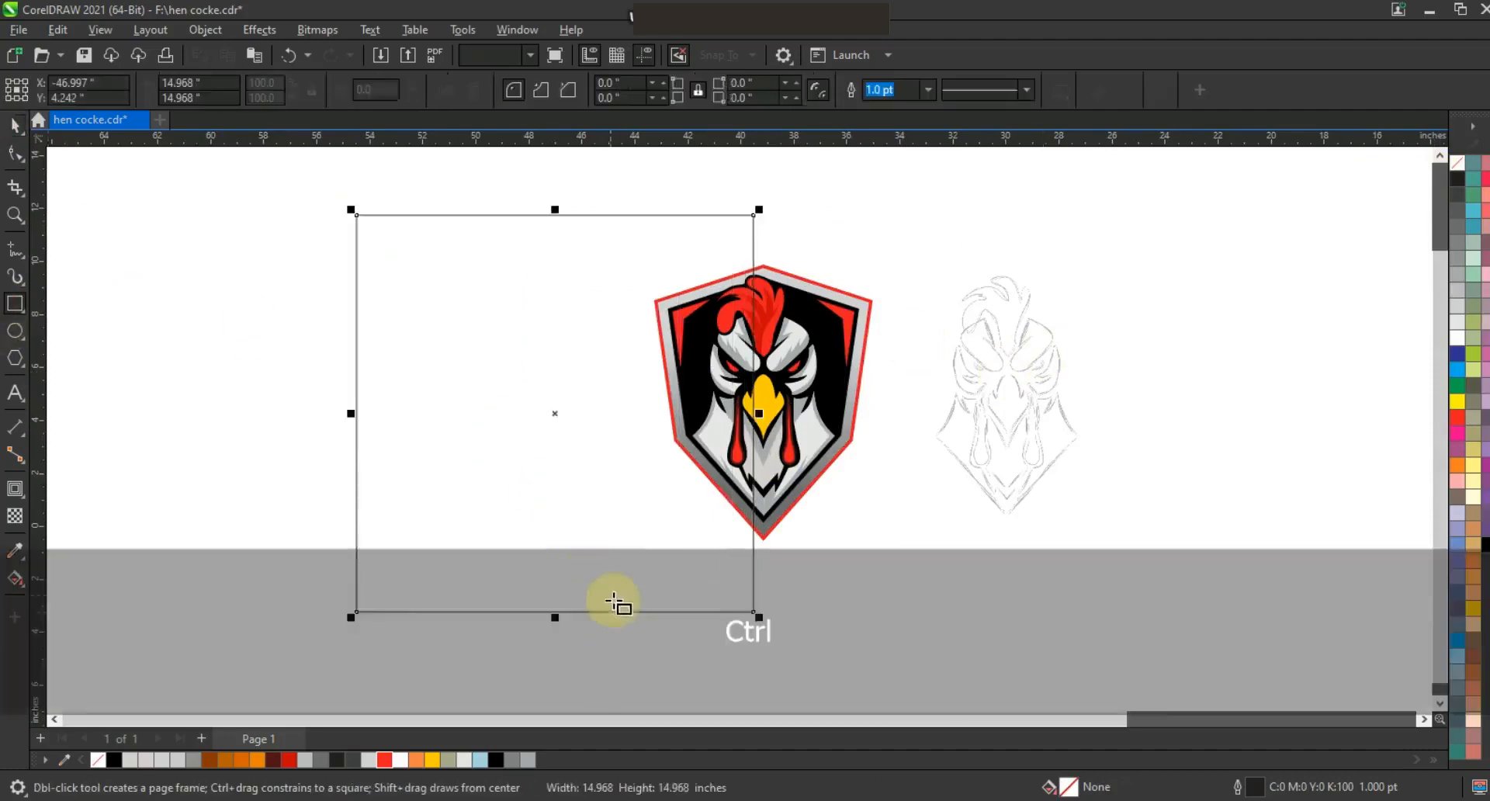
click(496, 760)
key(shift+Page_Down)
Group the logo, center it on the black square, and preview the result full screen.
click(18, 131)
drag(551, 183, 878, 570)
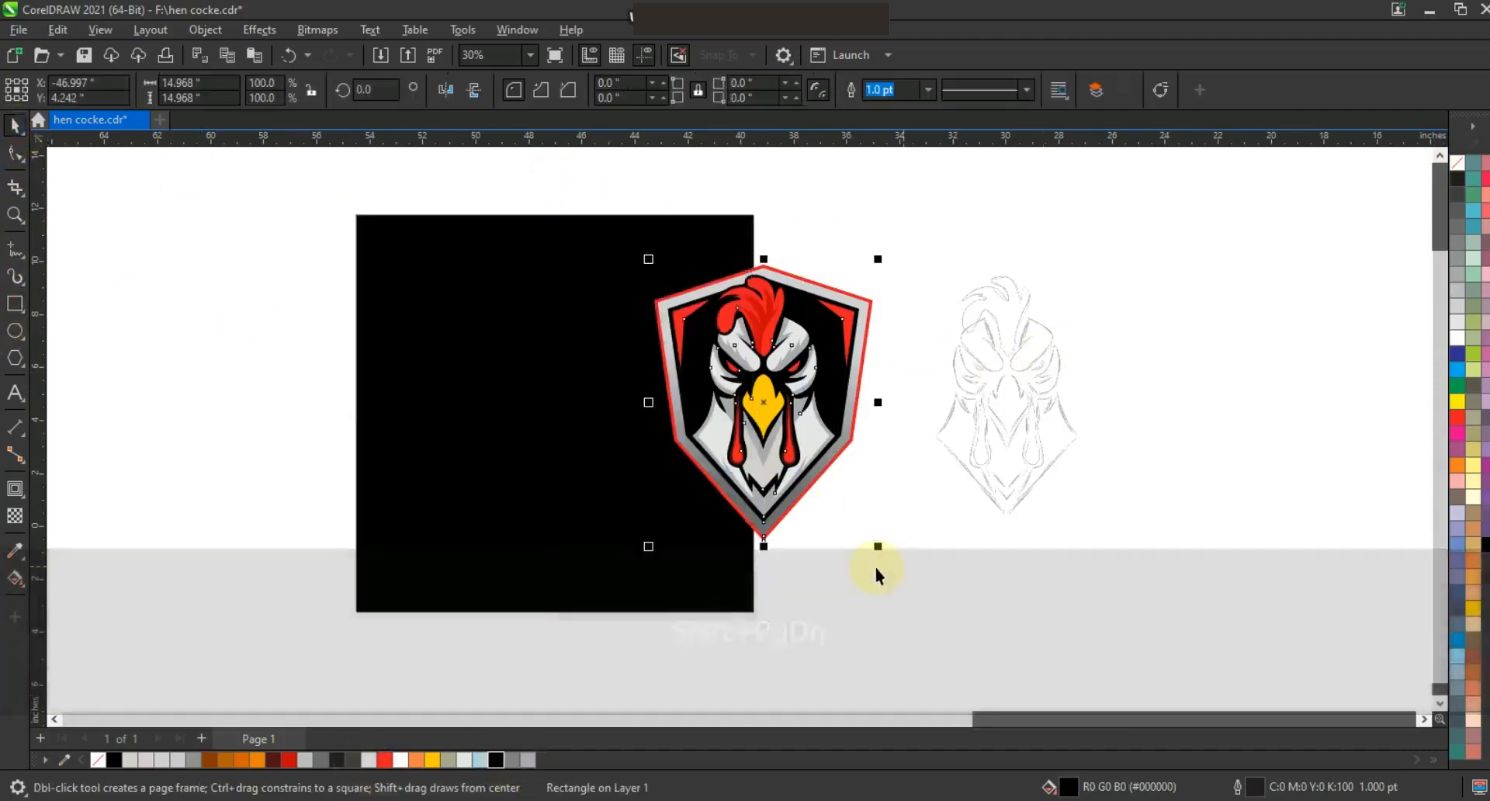
key(ctrl+g)
shift+click(599, 517)
key(c)
click(598, 458)
drag(667, 545, 692, 582)
shift+click(685, 565)
drag(548, 489, 712, 499)
click(467, 176)
key(Escape)
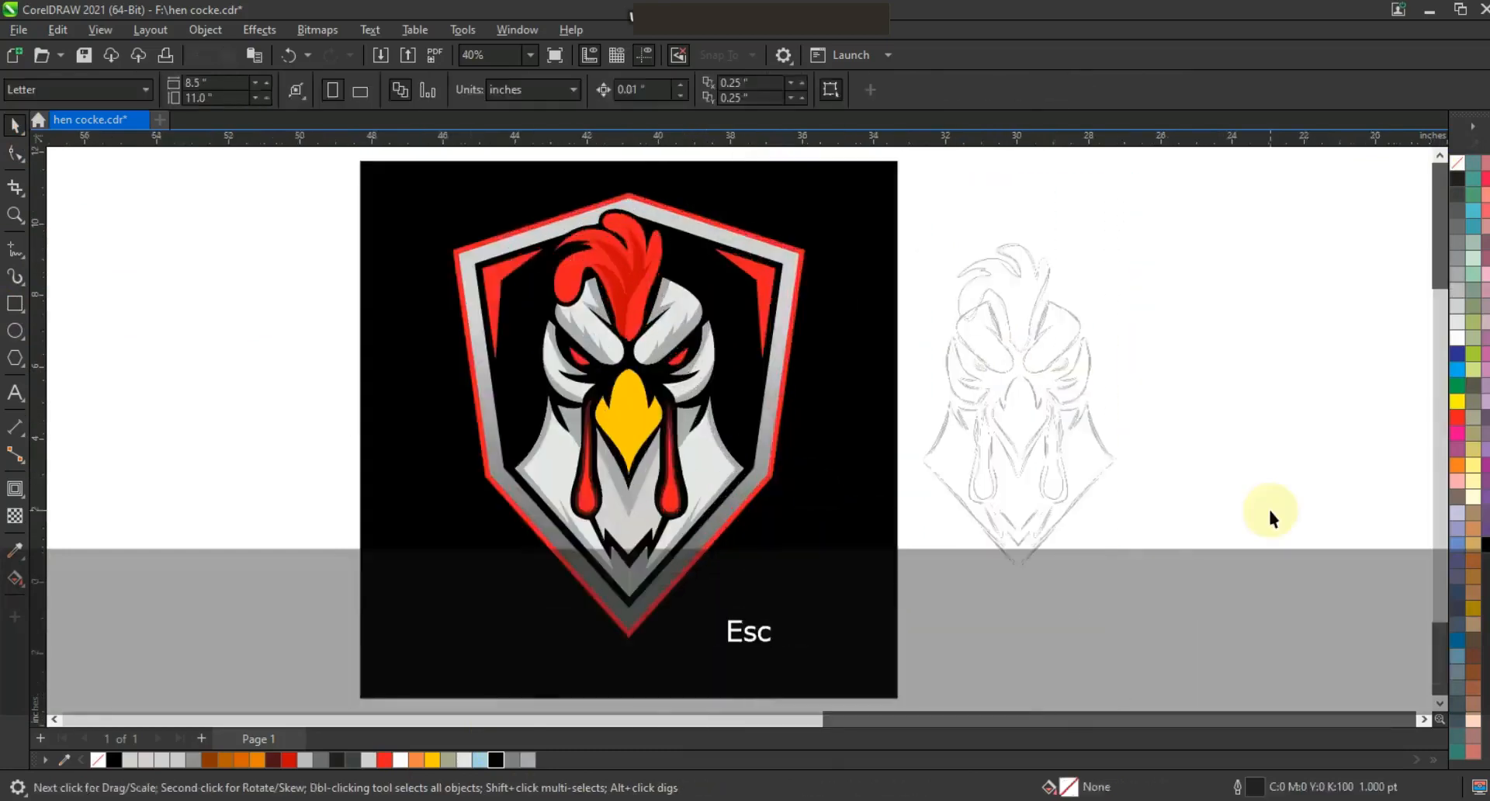
key(F9)
key(Escape)
Draw a curved line along the beak's left edge with the Polyline tool and bend it with the Shape tool.
click(15, 214)
click(533, 333)
click(15, 247)
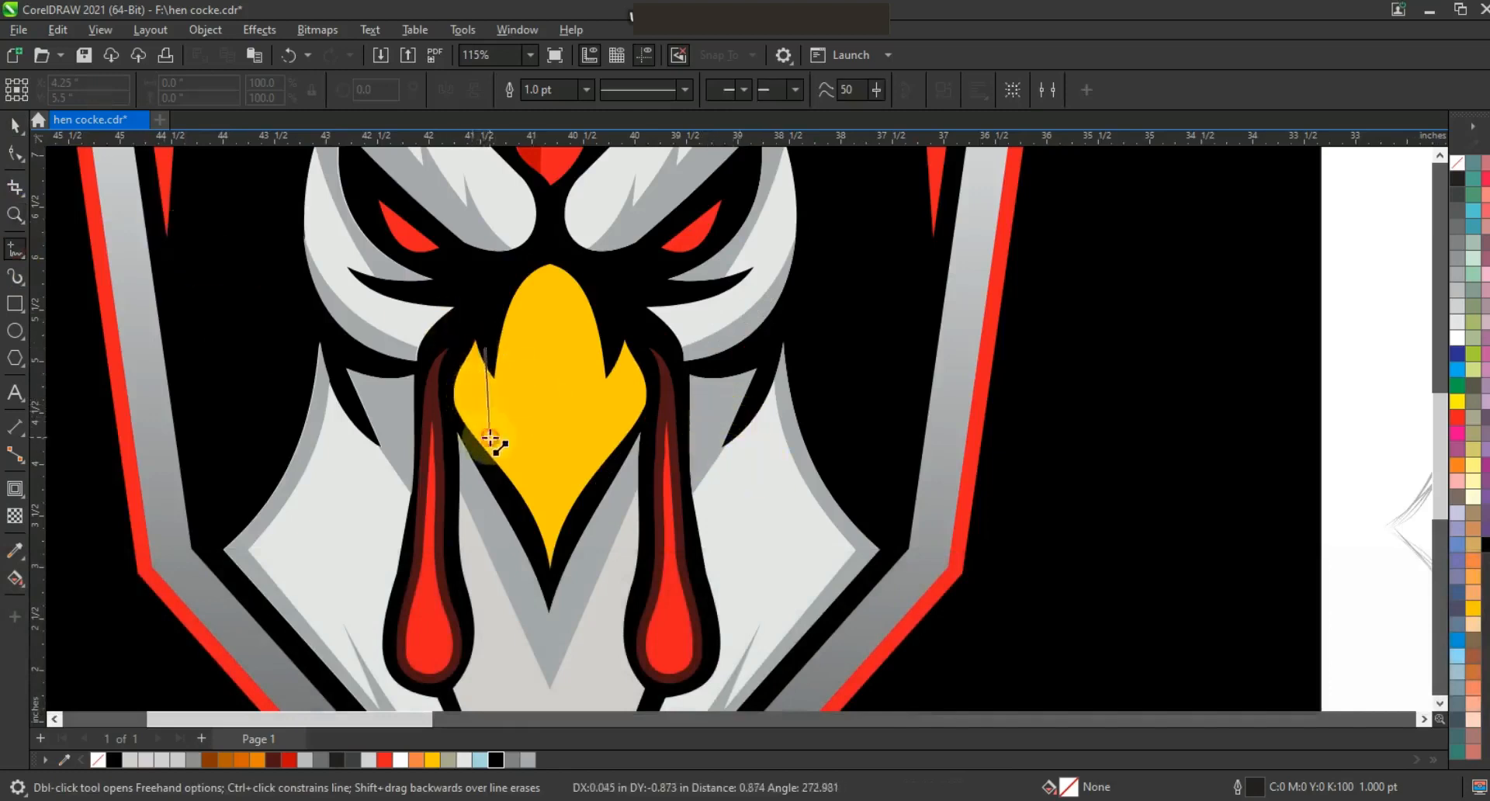
double_click(489, 439)
click(553, 576)
key(F10)
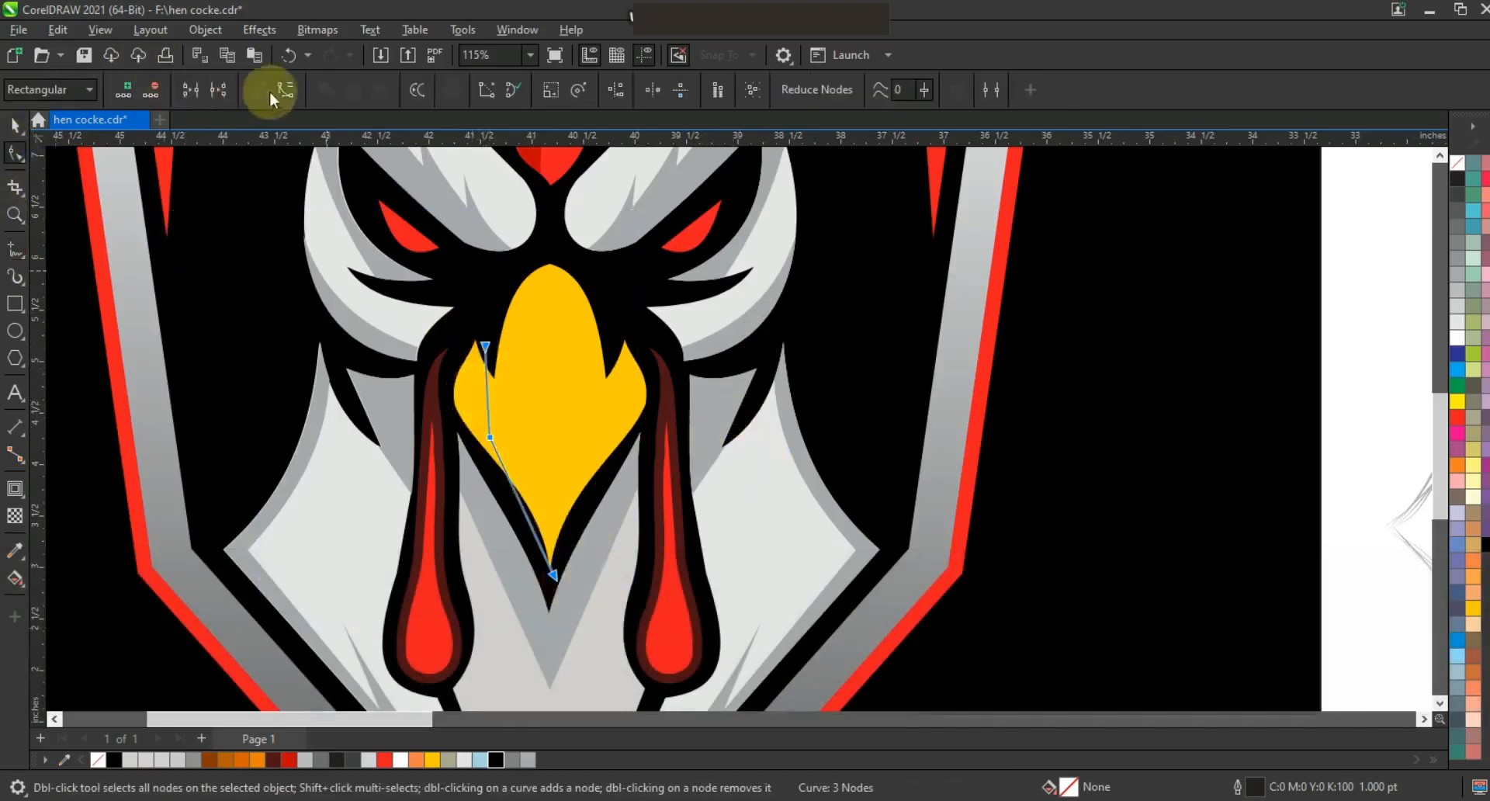
drag(482, 402, 478, 403)
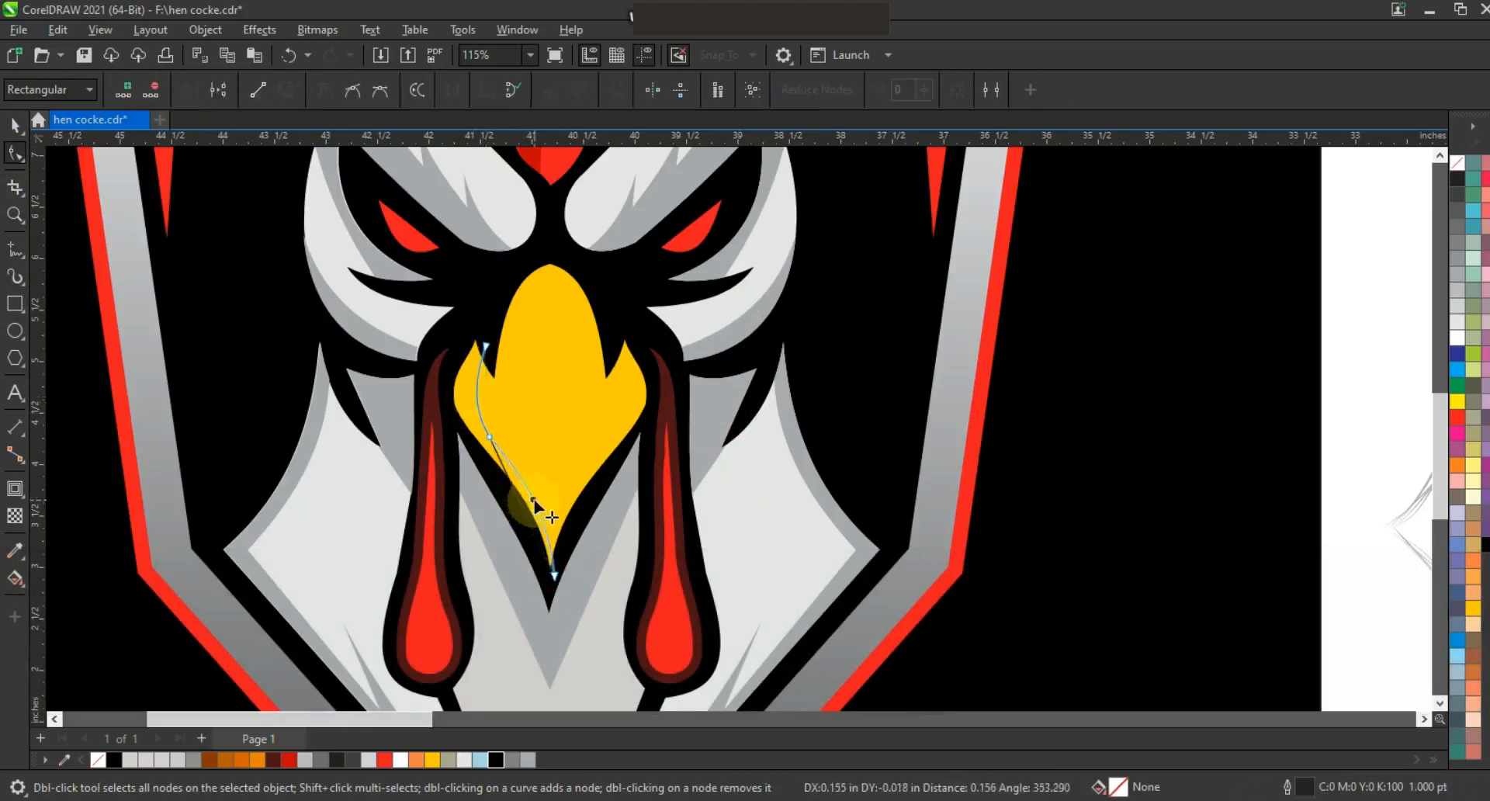
drag(536, 506, 534, 503)
Smart-fill the strip along the beak's left edge and color it dark orange.
click(17, 517)
click(22, 591)
click(78, 604)
click(472, 439)
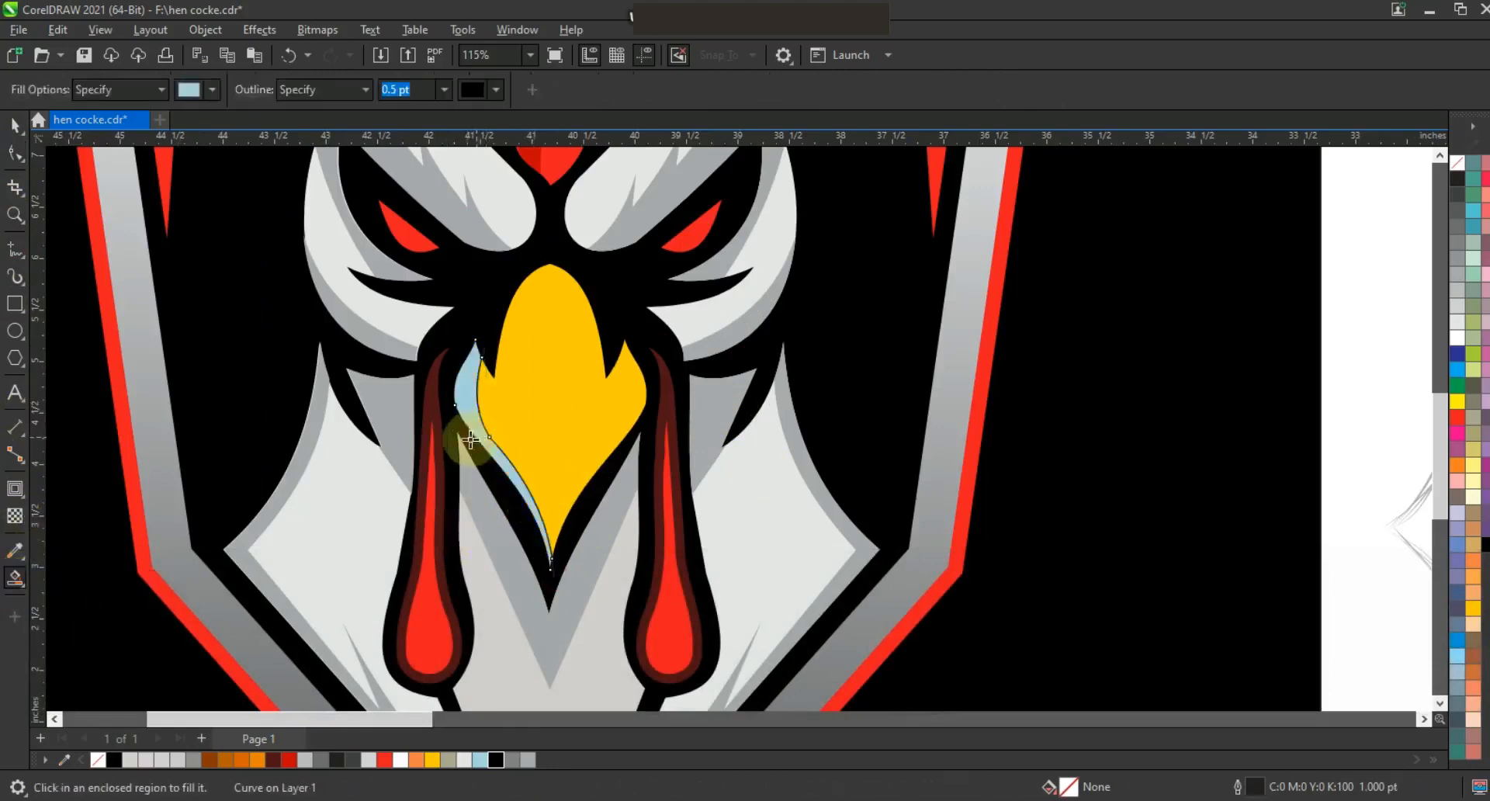
key(space)
click(244, 761)
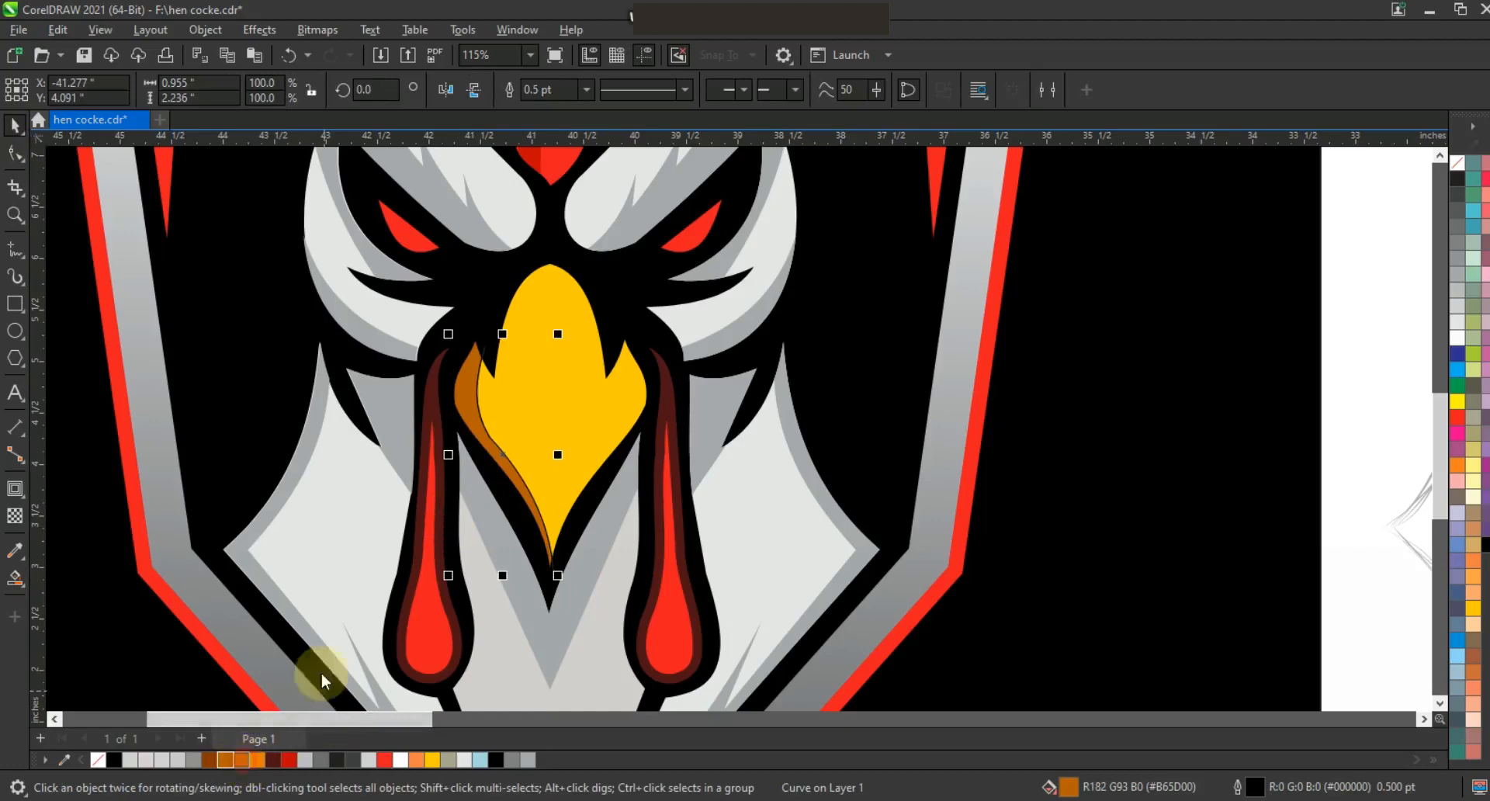
Mirror a copy of the beak shading to the right edge and remove outlines from the new shapes.
drag(448, 455, 582, 465)
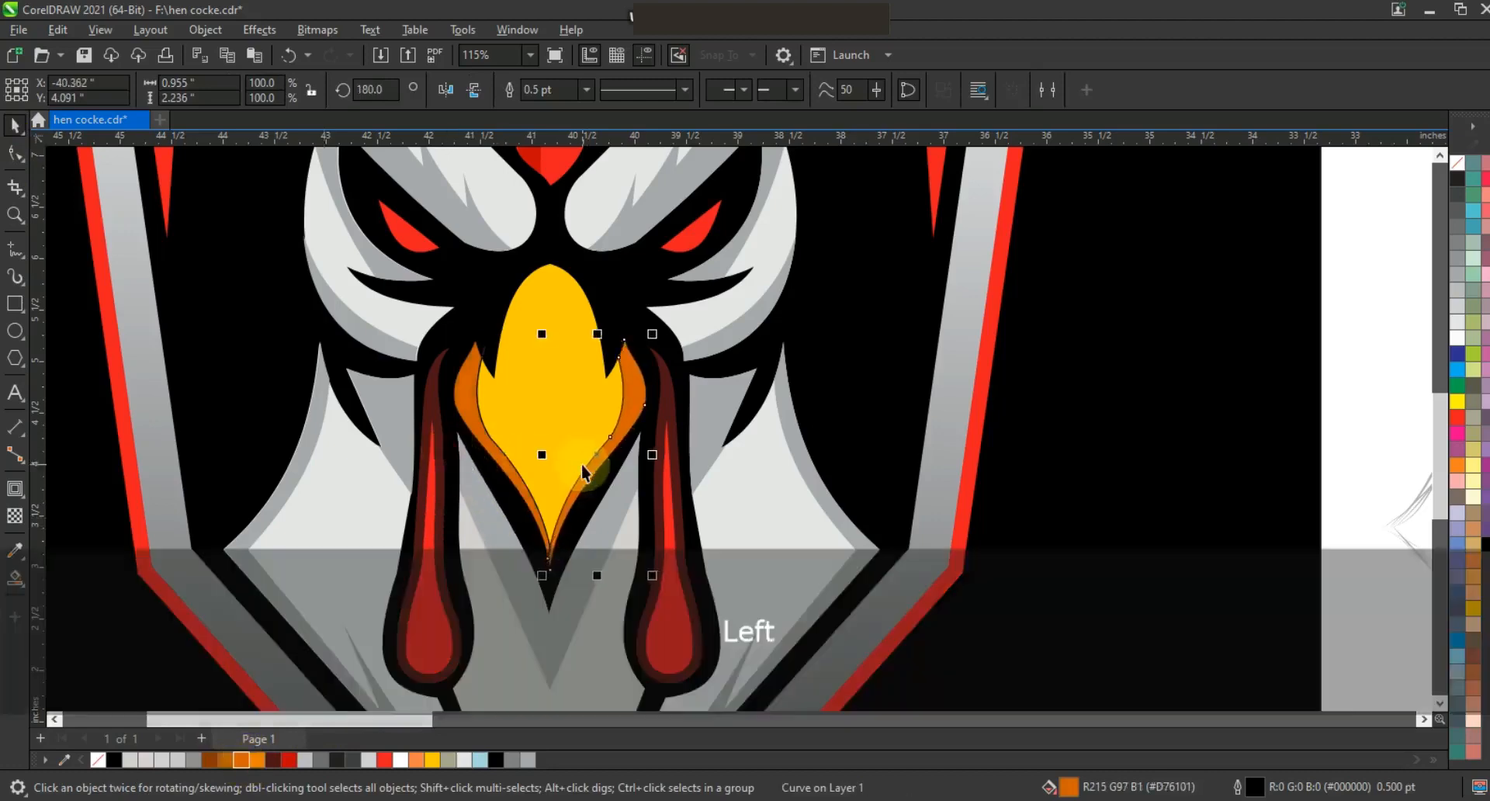
scroll(583, 472, down, 2)
key(Escape)
drag(875, 572, 520, 223)
right_click(1458, 162)
click(1446, 174)
click(1218, 233)
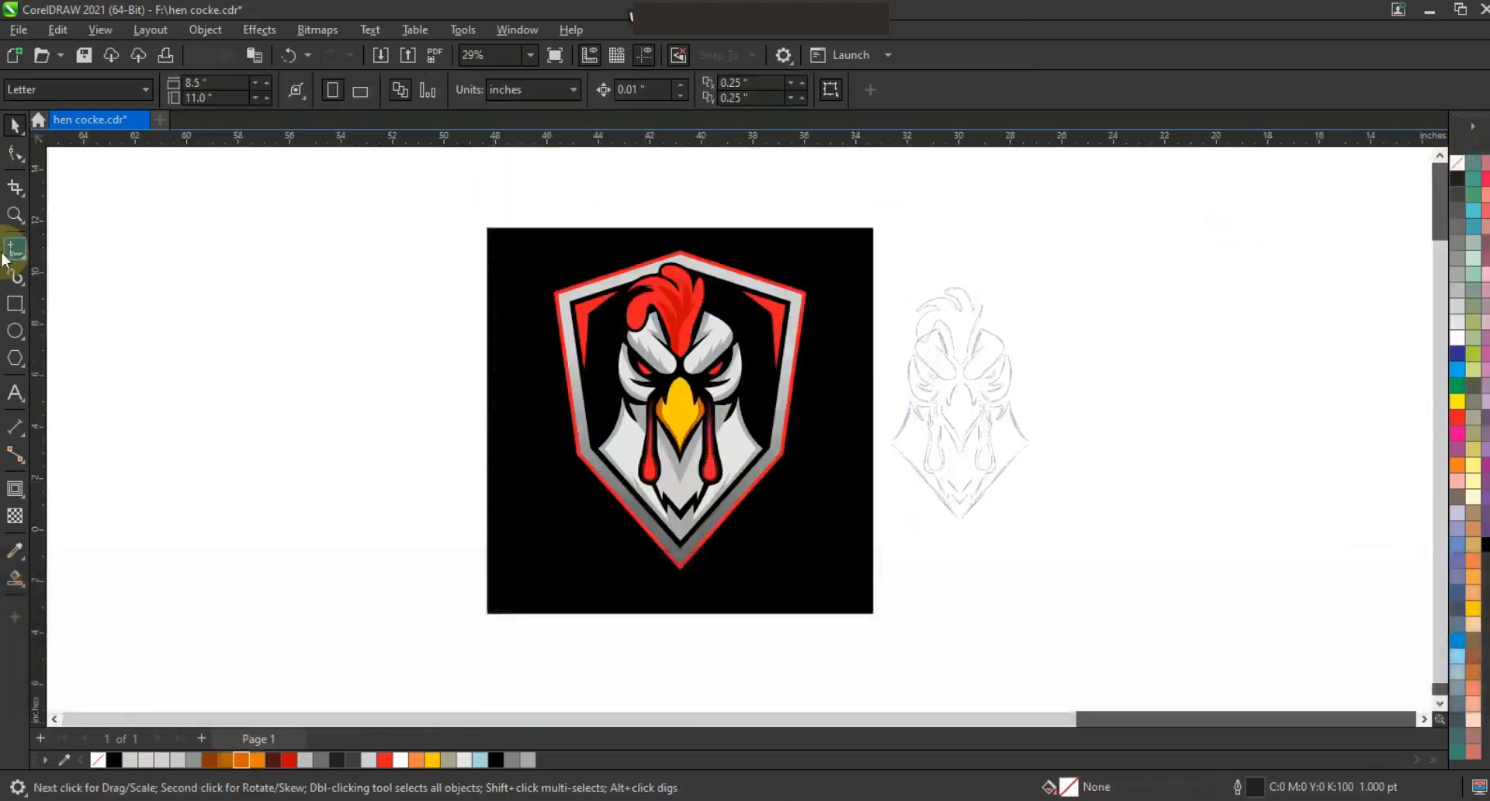
Draw a small vertical ellipse on the beak, fill it pale yellow and remove its outline.
key(Escape)
click(14, 215)
drag(543, 300, 978, 526)
click(14, 331)
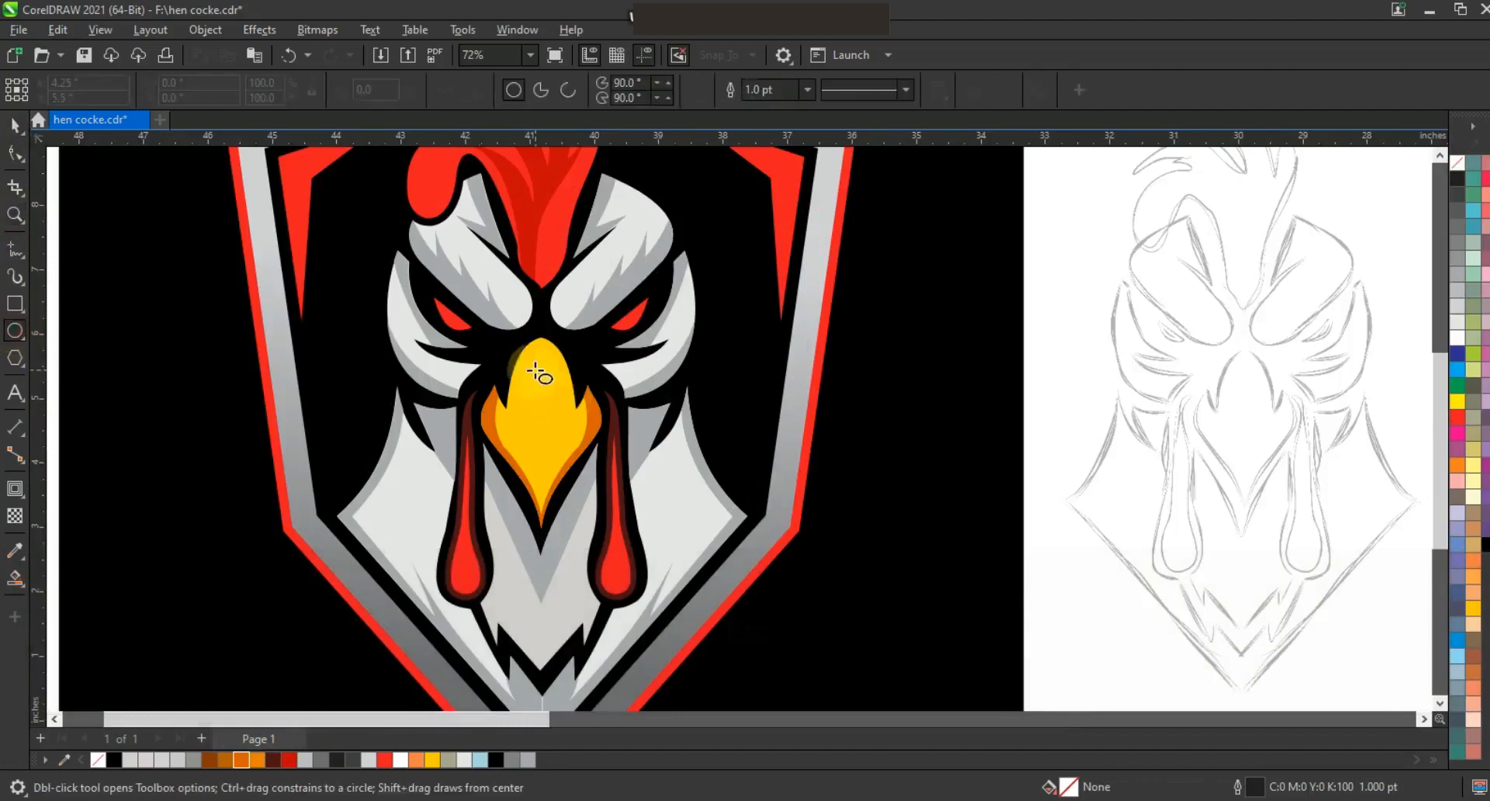
drag(542, 429, 542, 430)
click(14, 128)
click(1474, 497)
right_click(1458, 163)
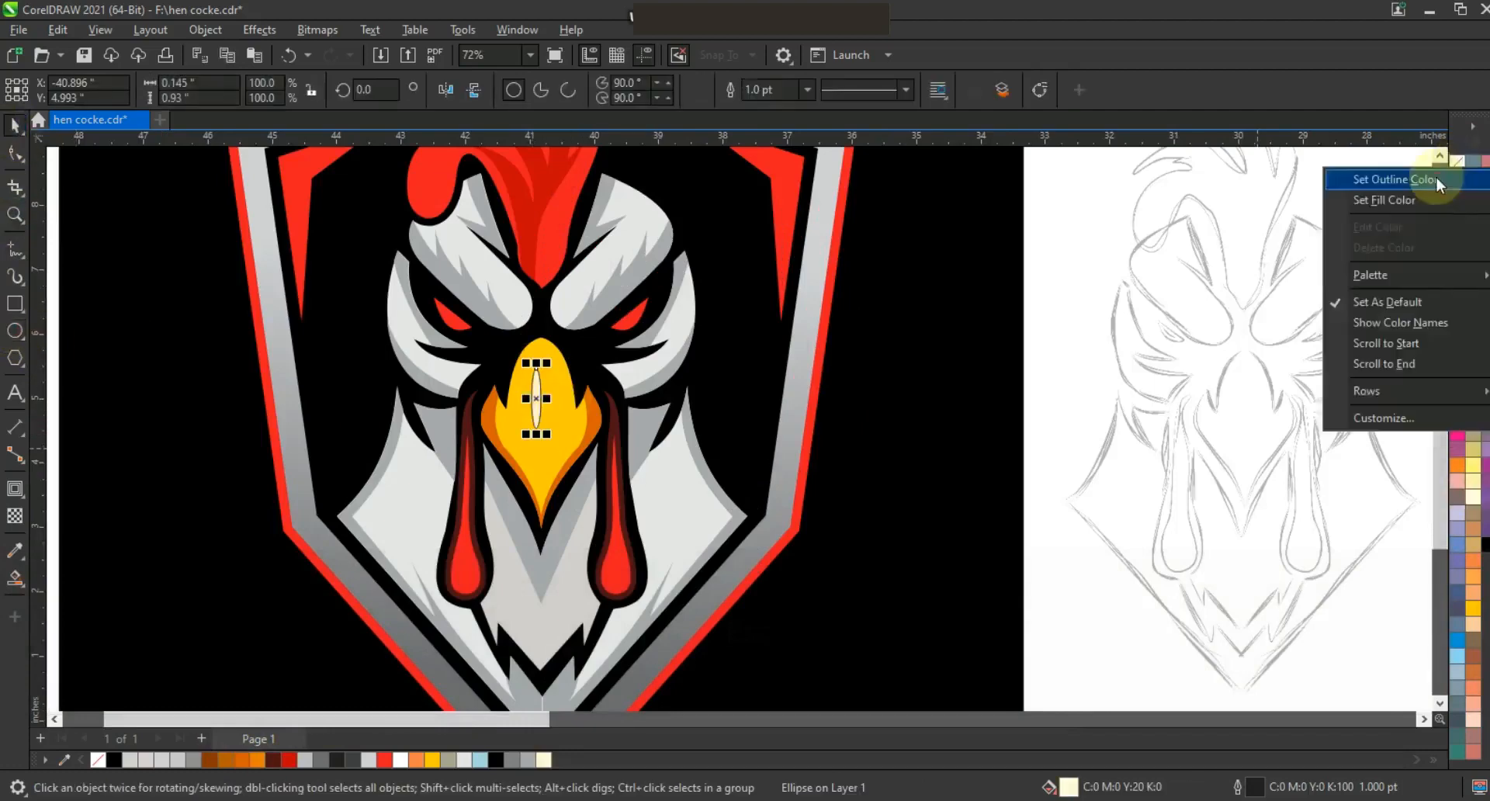
click(1438, 179)
Center the beak highlight ellipse on the beak and scale it up to about 141%.
shift+click(562, 432)
key(c)
click(459, 423)
click(541, 404)
drag(552, 435, 554, 446)
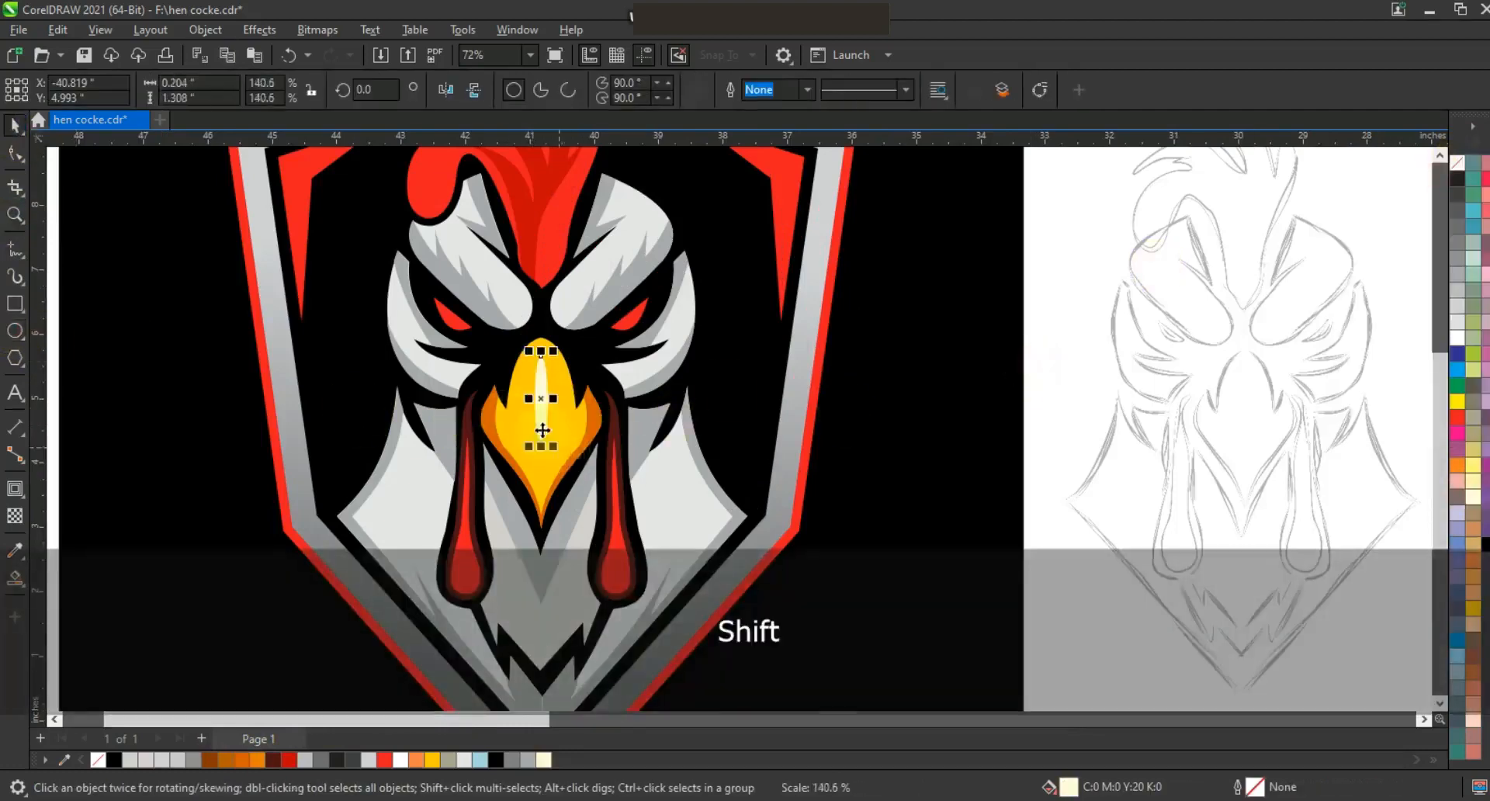
Zoom out to the whole drawing and preview the finished rooster logo in full-screen view.
key(F3)
key(Escape)
drag(1204, 526, 662, 193)
key(F4)
key(ctrl+z)
key(F3)
key(Escape)
drag(1165, 526, 564, 180)
key(F4)
key(F9)
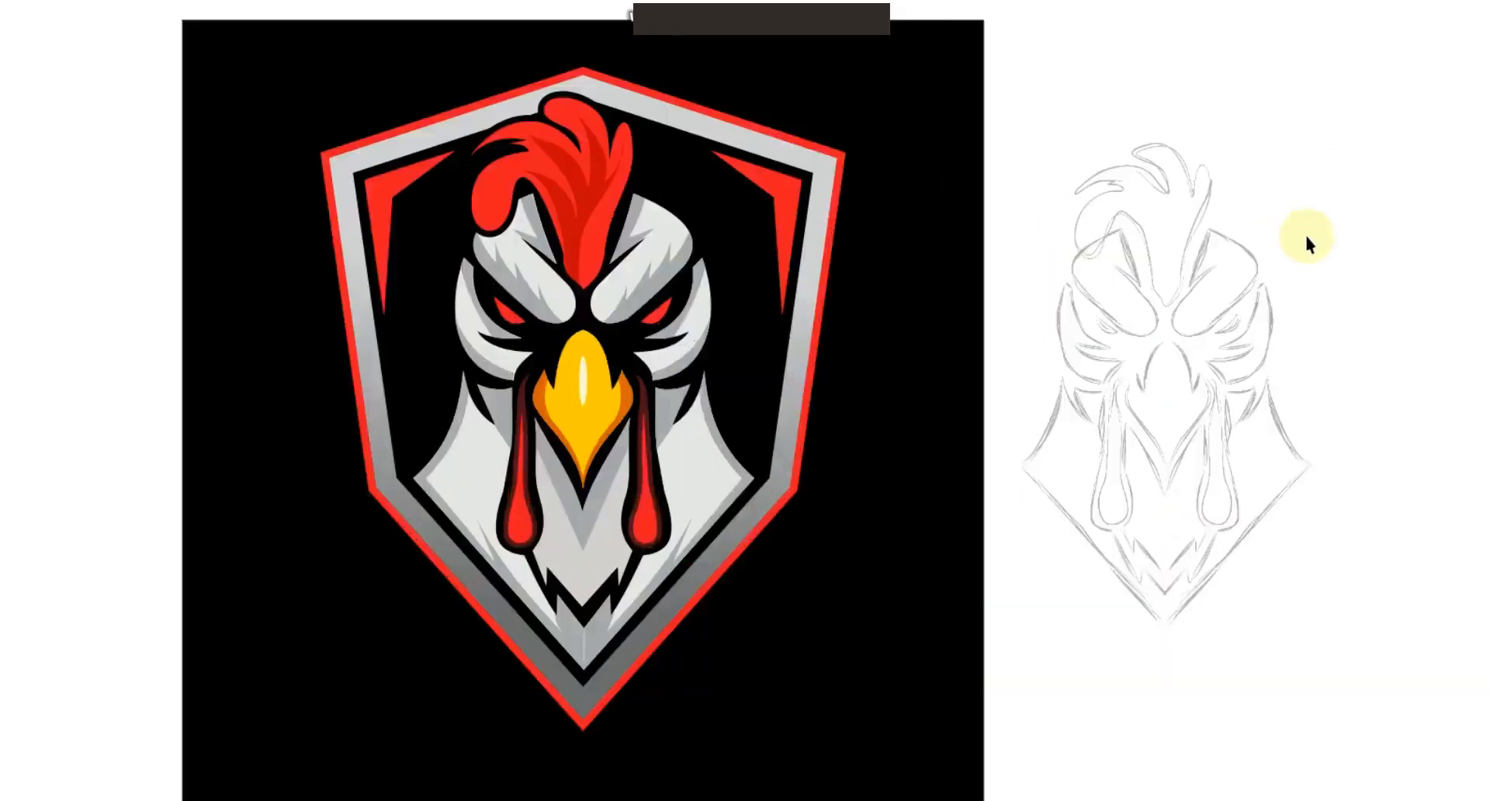